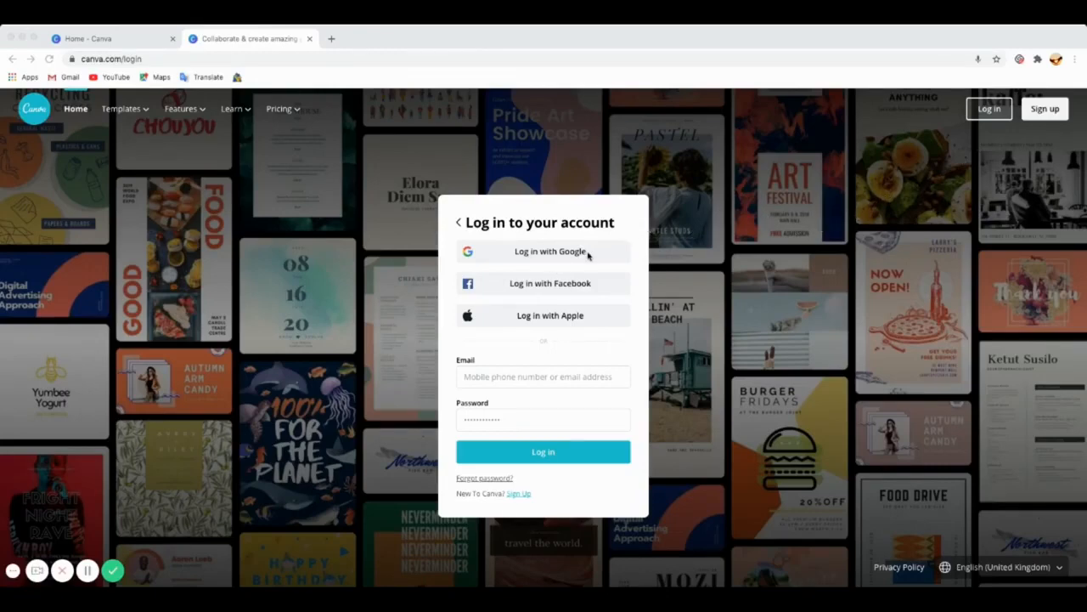
Step: Log in to Canva using the Google account option
left_click(549, 255)
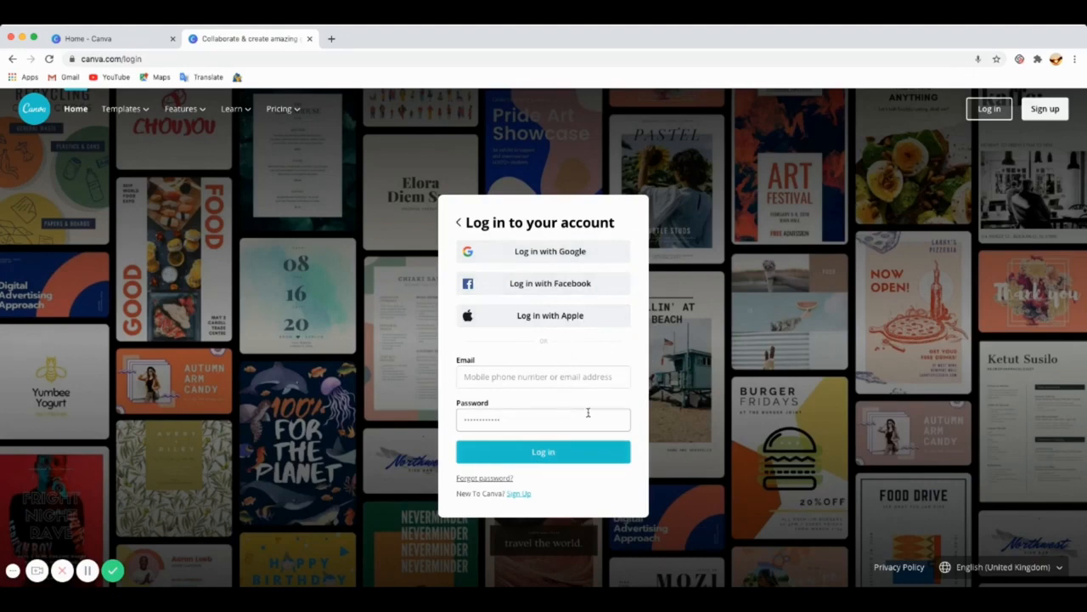
left_click(552, 252)
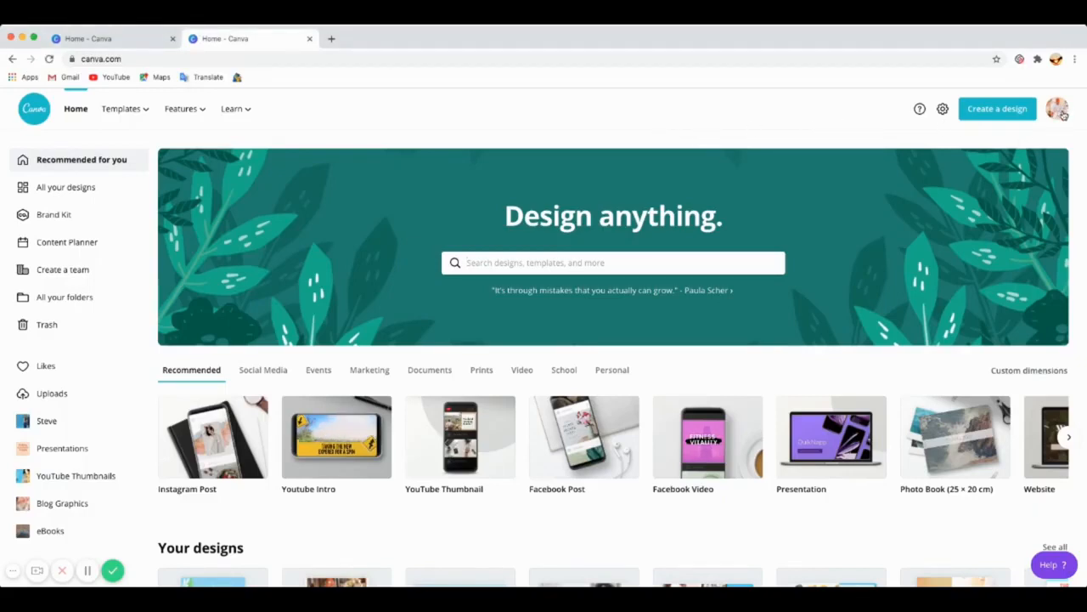
Step: Examine the account menu and the recommended design types on the home page
left_click(1064, 112)
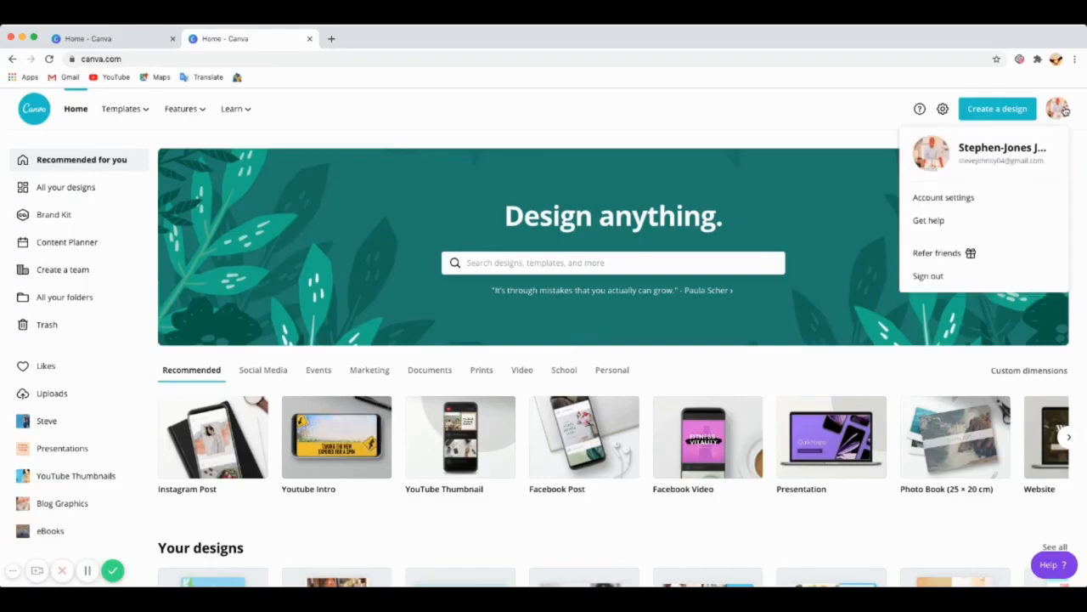
left_click(859, 129)
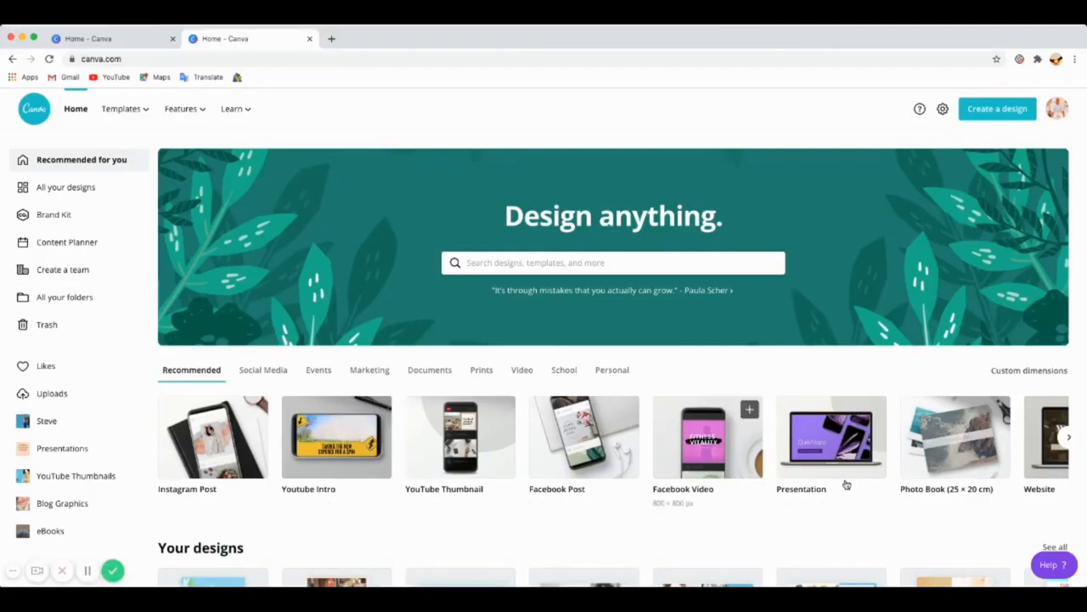
left_click(1068, 436)
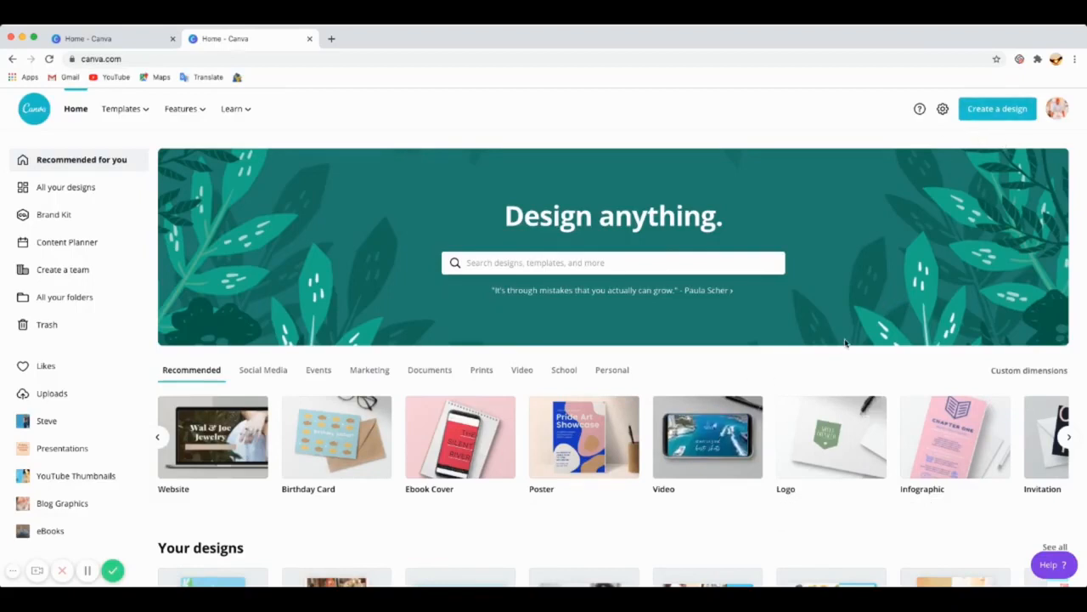
Step: Browse the list of design types offered for creating a new design
left_click(1020, 114)
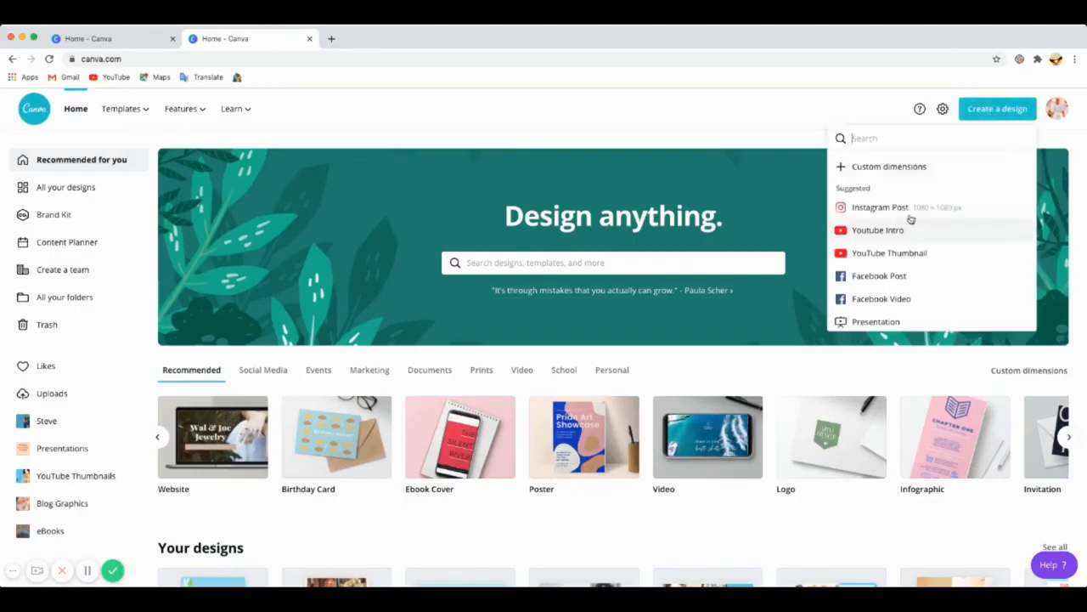
scroll(903, 302, "down", 1)
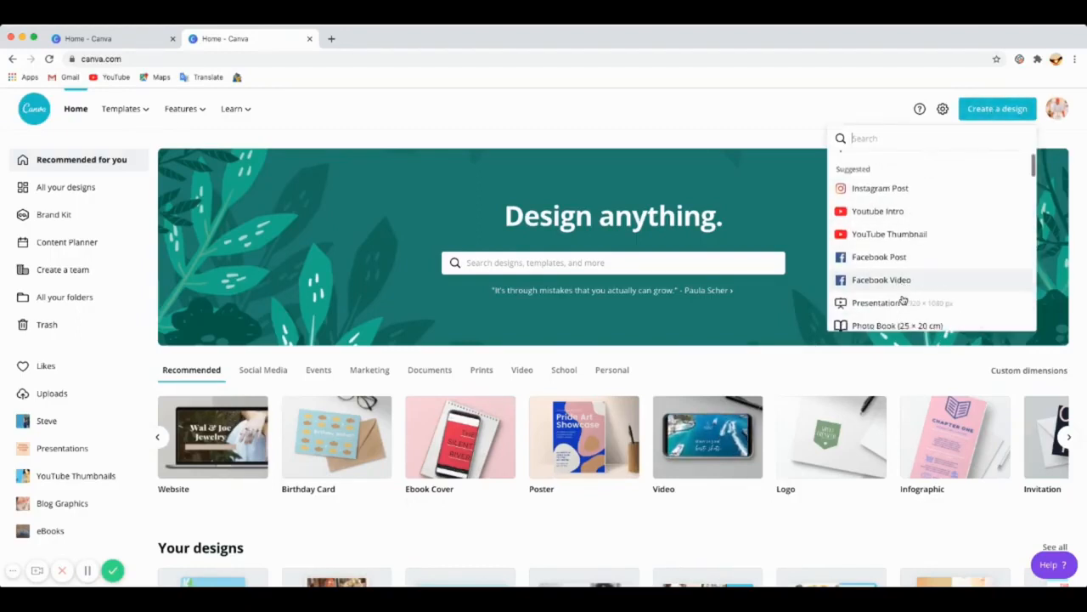
scroll(903, 299, "down", 5)
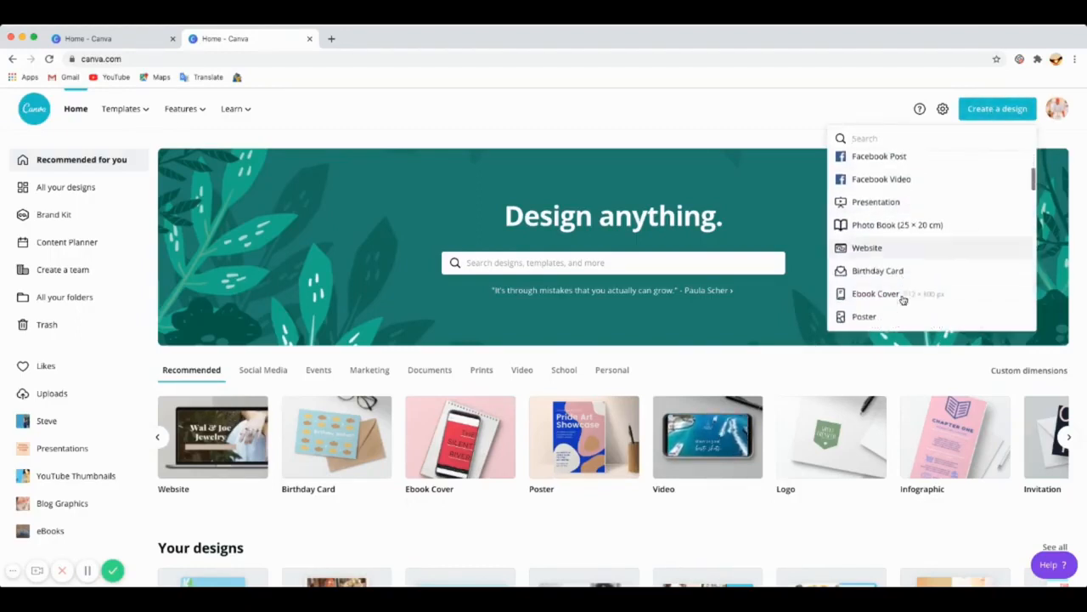
left_click(785, 143)
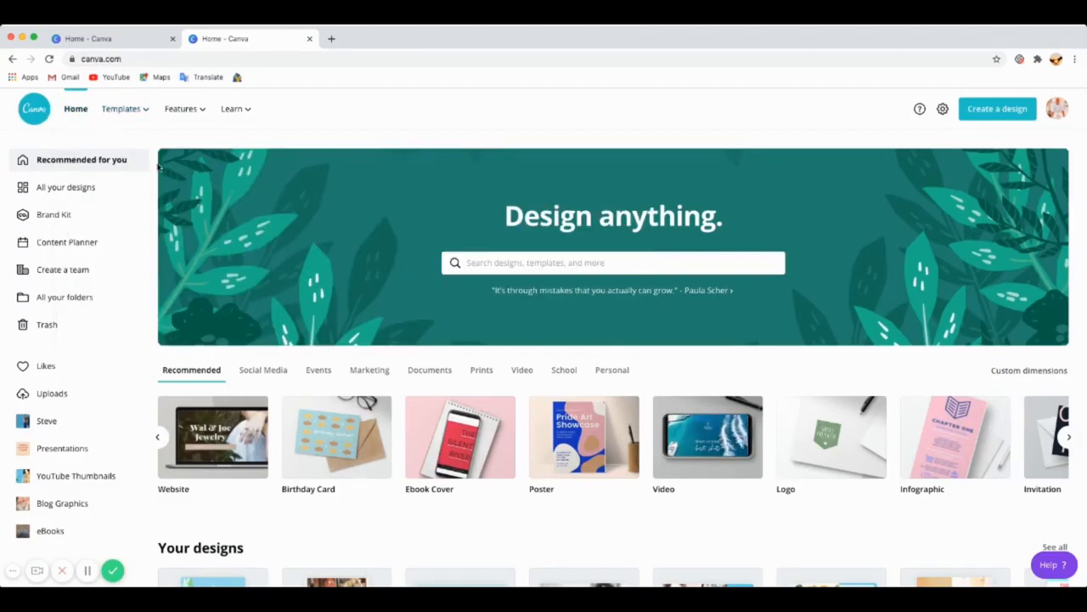
left_click(78, 113)
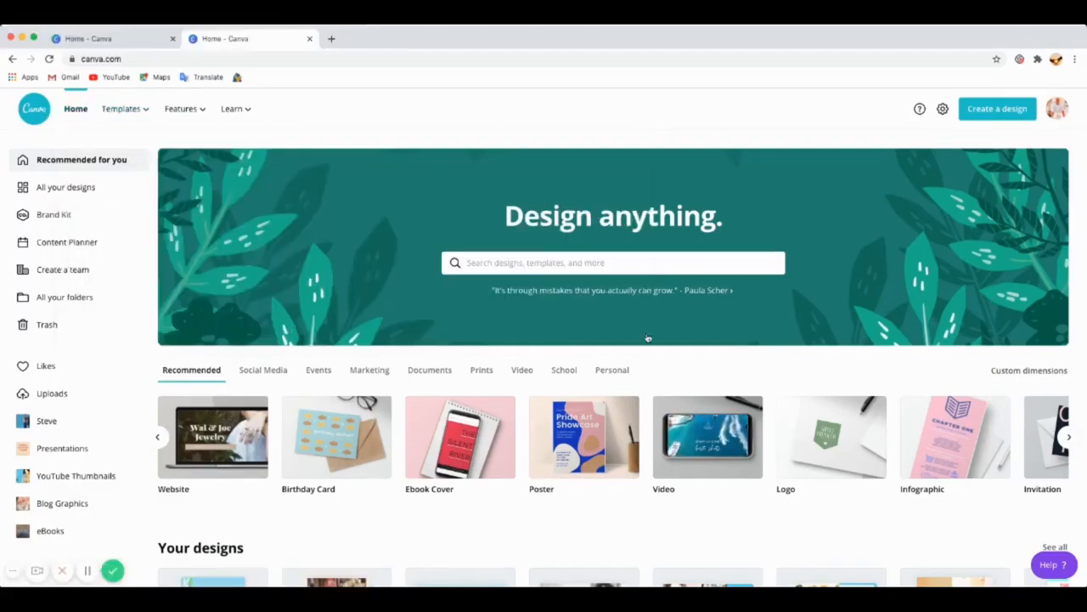
mouse_move(137, 113)
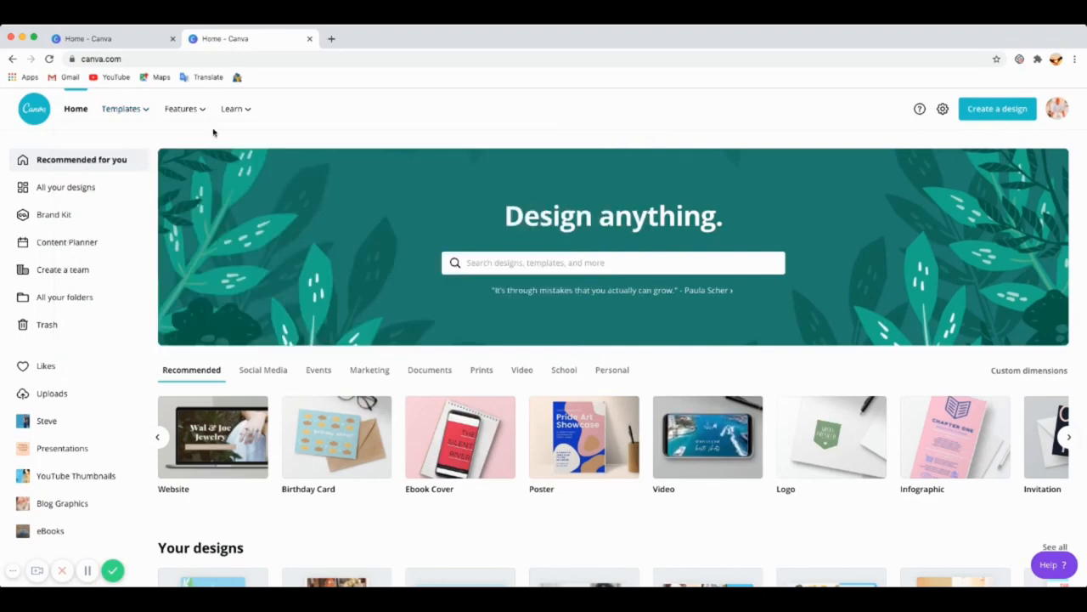
mouse_move(200, 116)
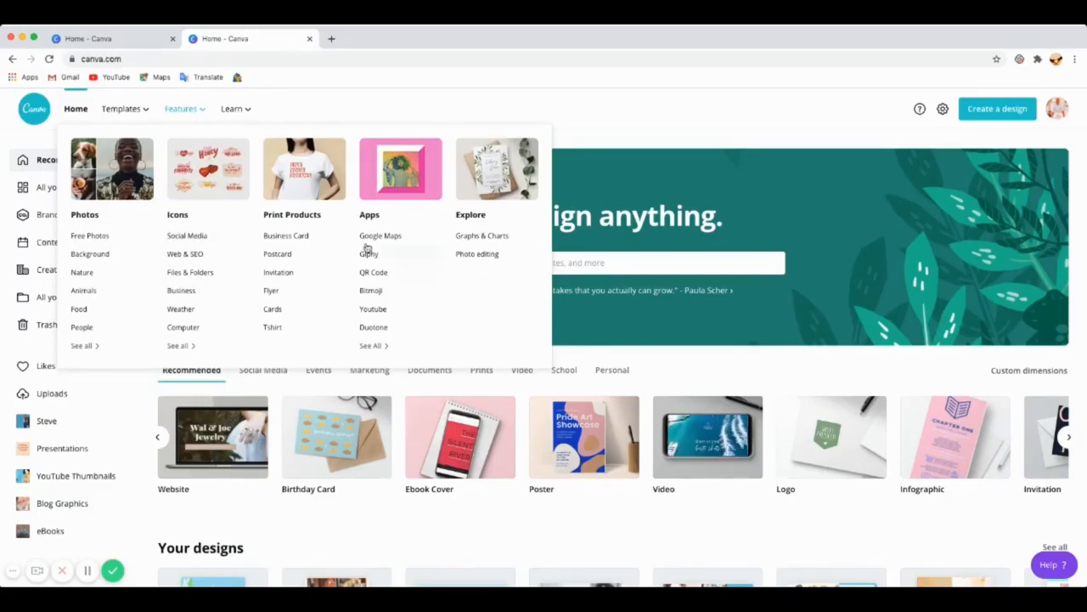
mouse_move(238, 112)
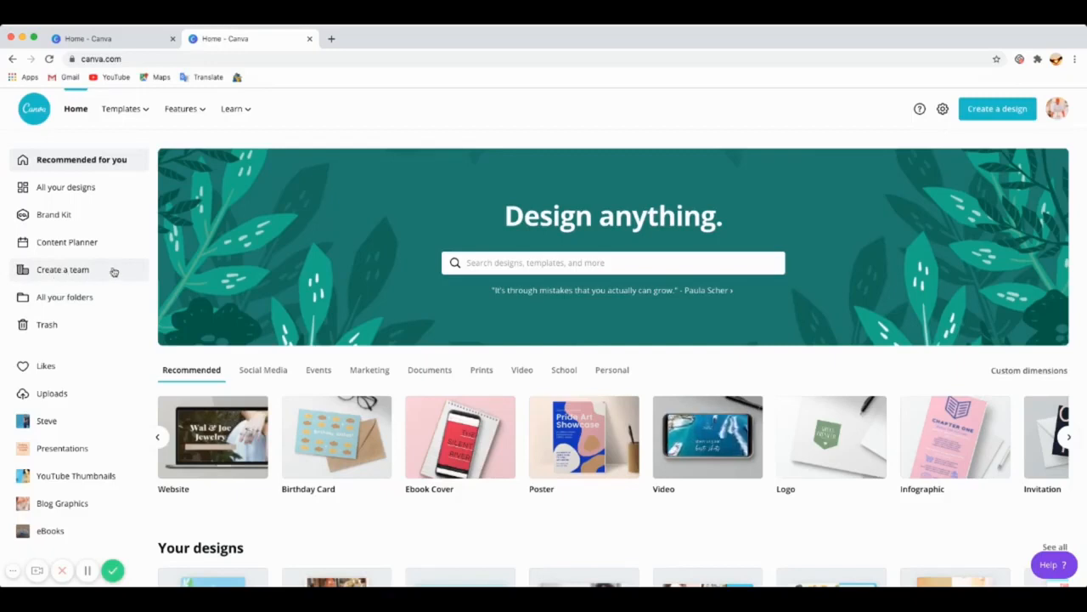
left_click(1056, 111)
left_click(1056, 112)
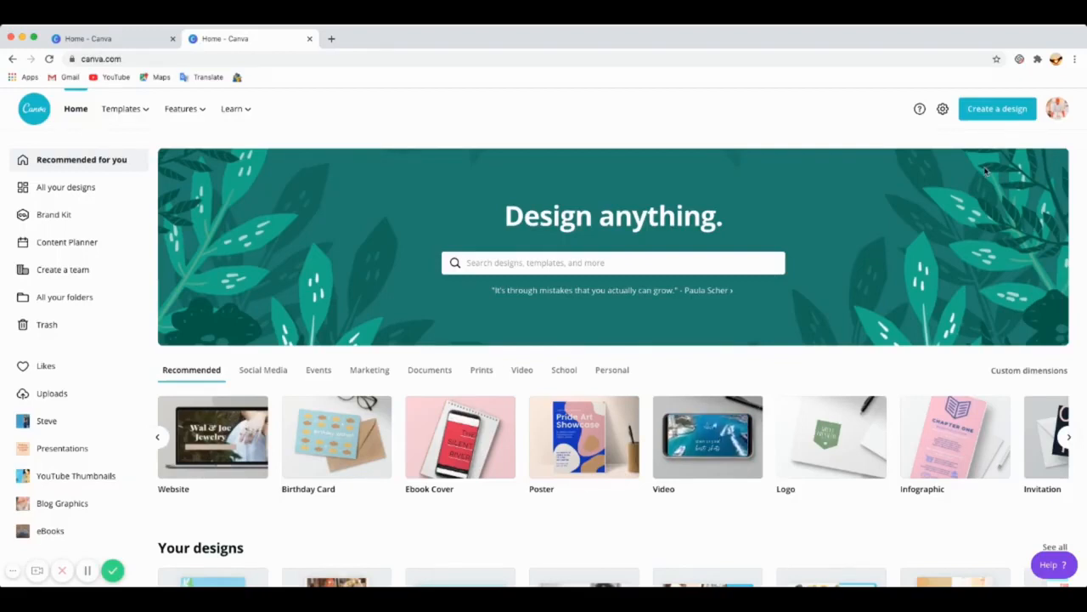
Step: Create a new Facebook Post design
left_click(998, 110)
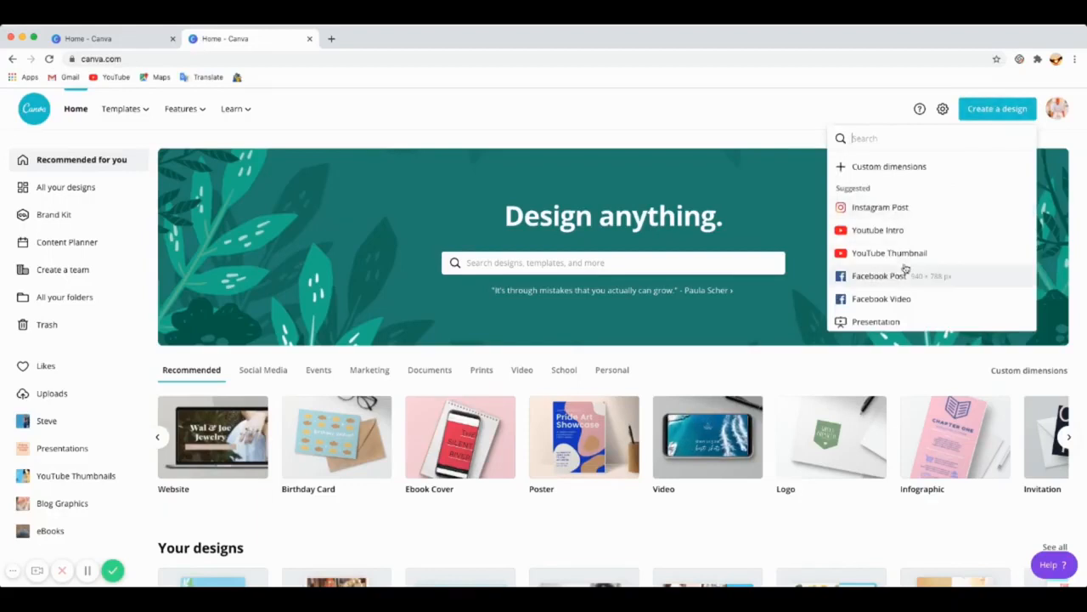
left_click(897, 276)
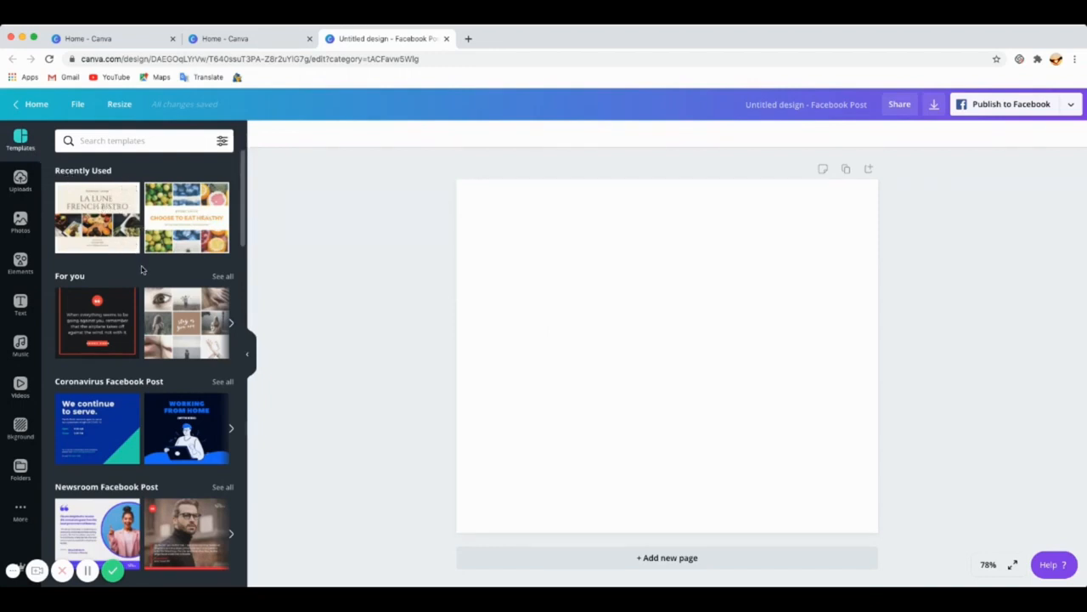
Step: Apply the Happy Mother's Day template from the Mother's Day Facebook Post templates to the design
scroll(142, 270, "down", 3)
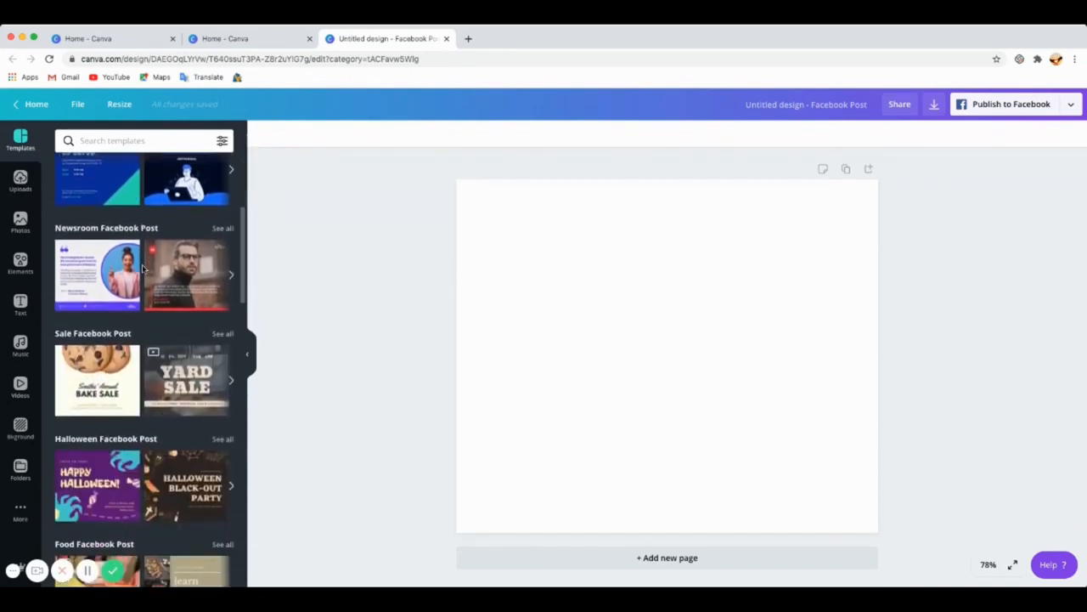
scroll(142, 270, "down", 1)
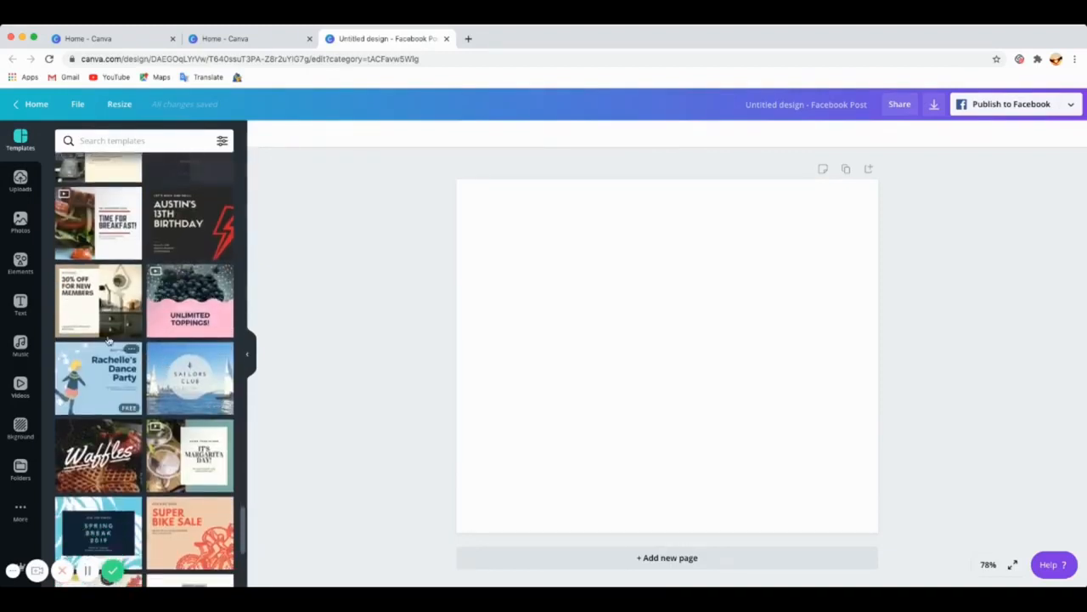
scroll(108, 341, "up", 2)
scroll(98, 316, "up", 4)
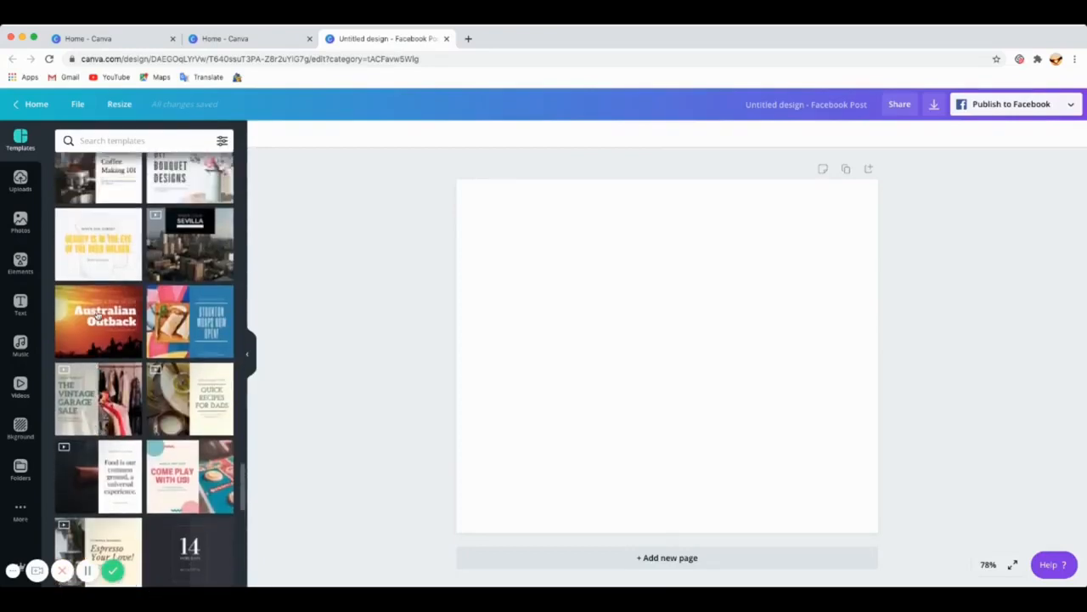
scroll(98, 316, "up", 10)
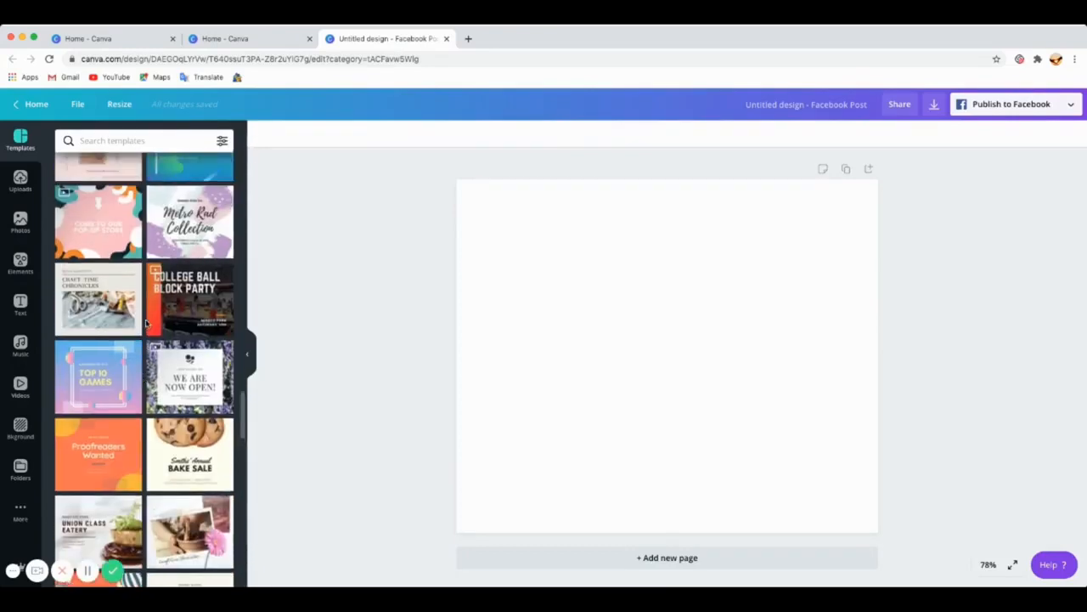
scroll(147, 323, "up", 10)
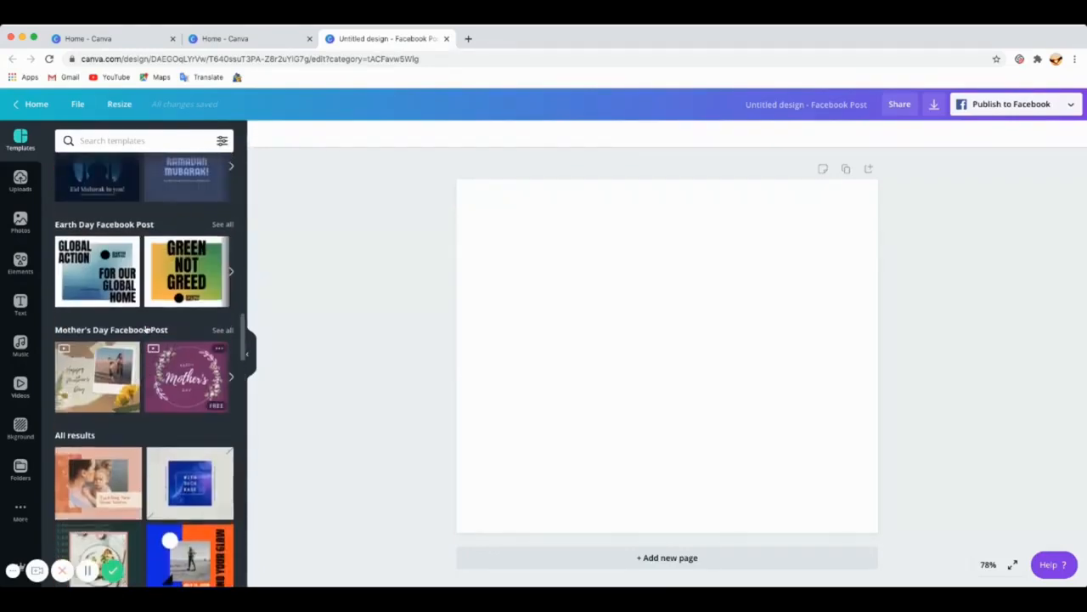
scroll(147, 331, "up", 1)
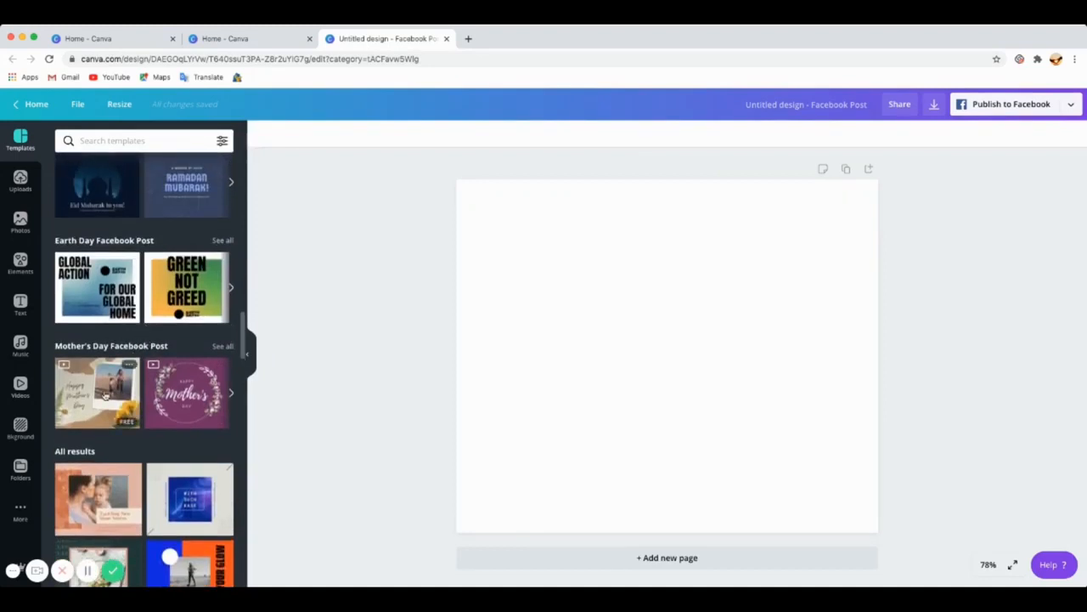
left_click(104, 395)
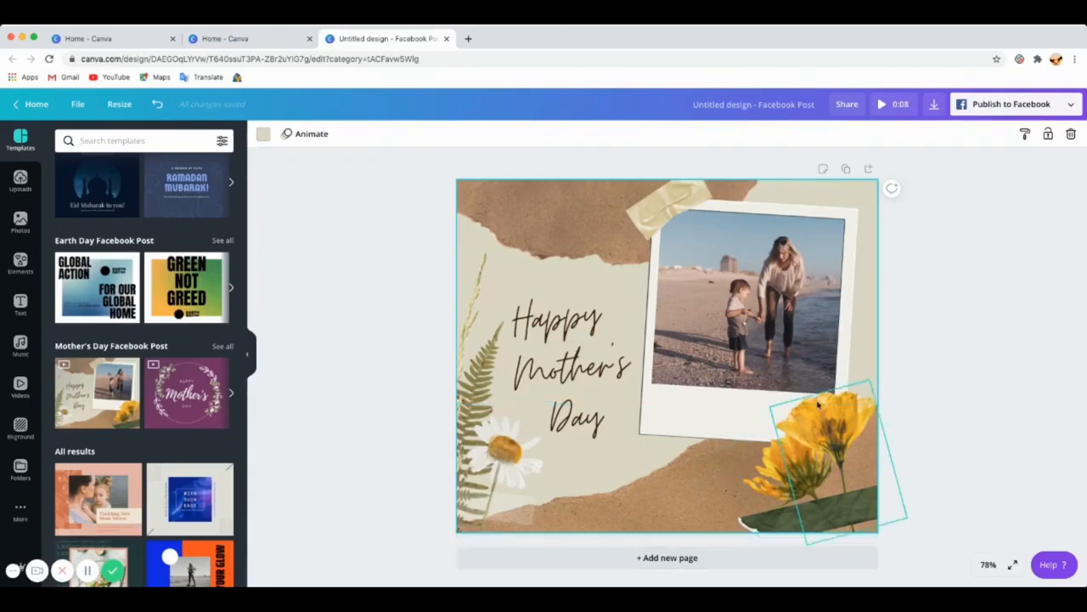
Step: Duplicate the Mother's Day page
left_click(846, 171)
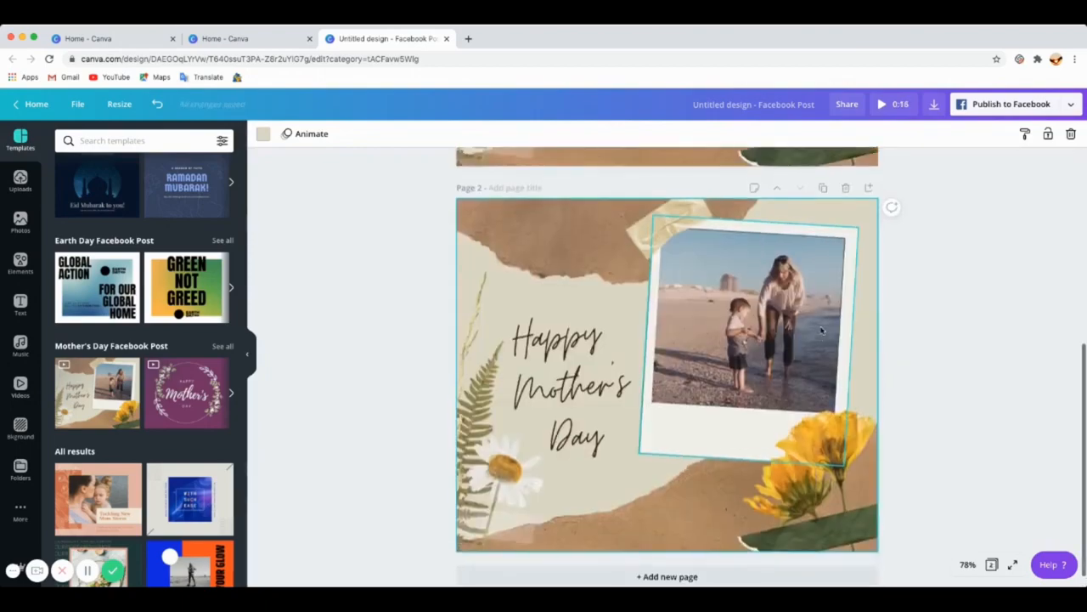
scroll(821, 330, "up", 3)
scroll(821, 329, "down", 2)
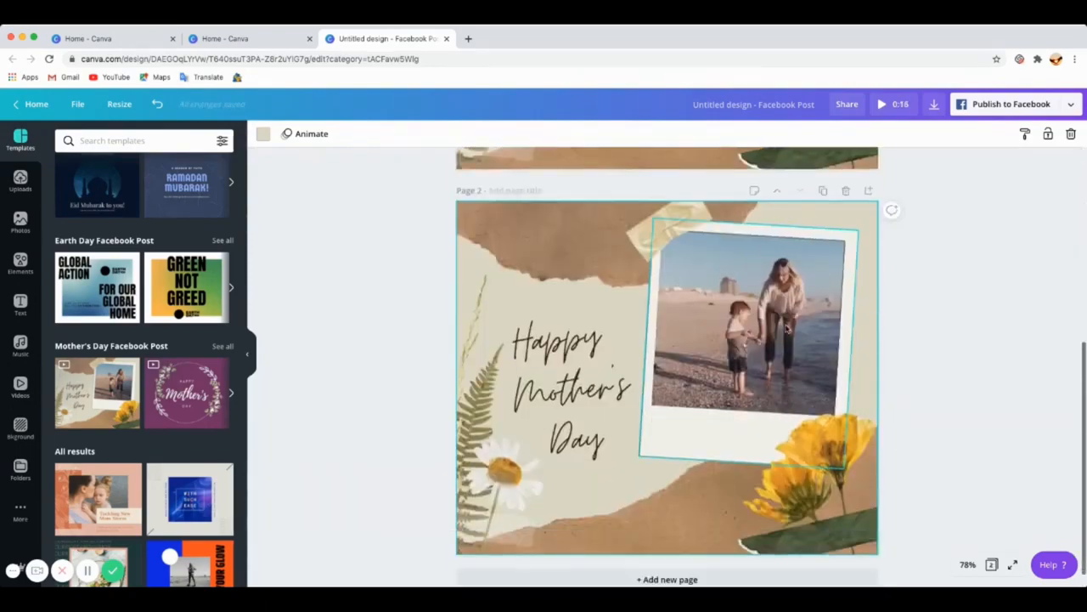
Step: Delete the background layer from the duplicated page, and delete the duplicated page
left_click(592, 260)
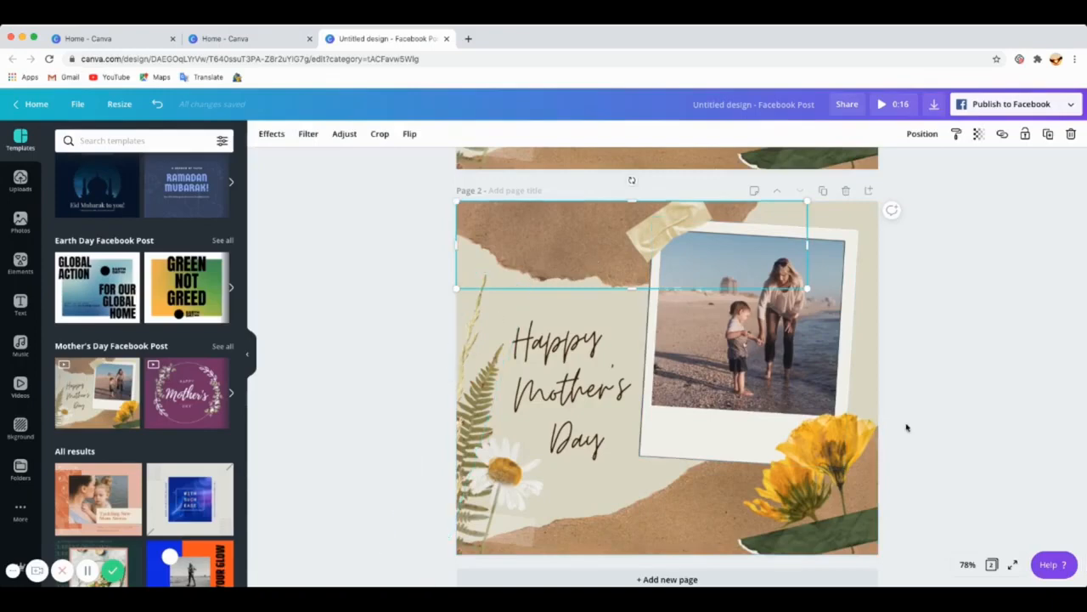
left_click(878, 414)
left_click(872, 361)
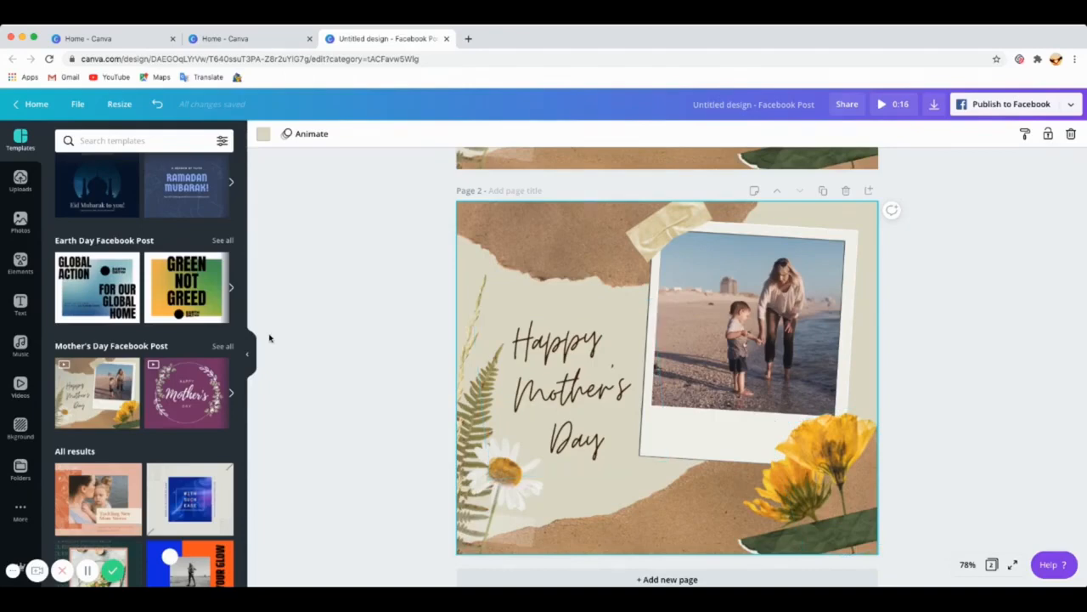
key("Delete")
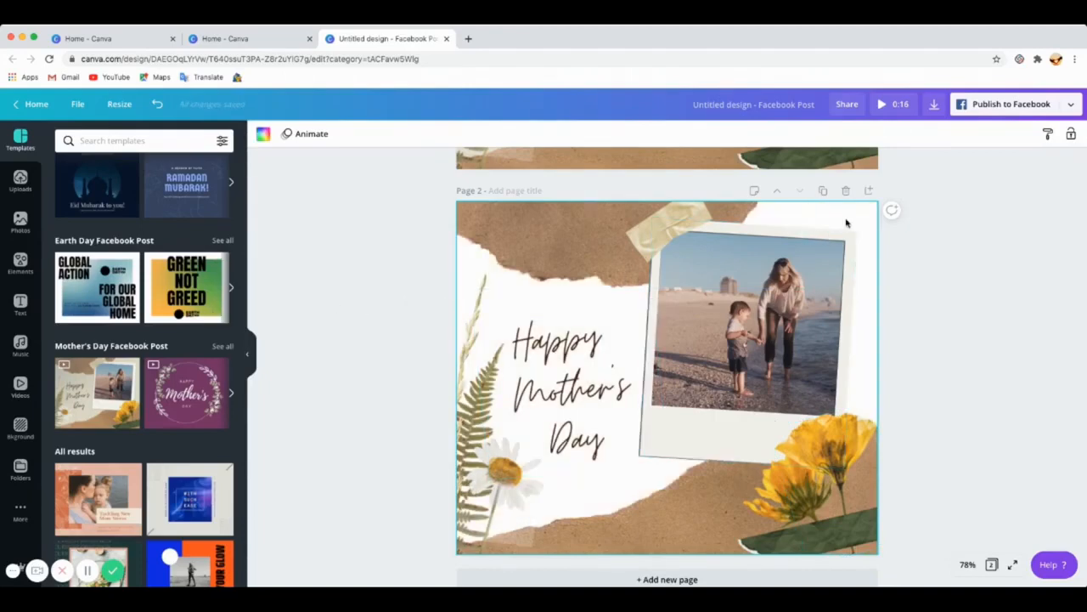
left_click(847, 192)
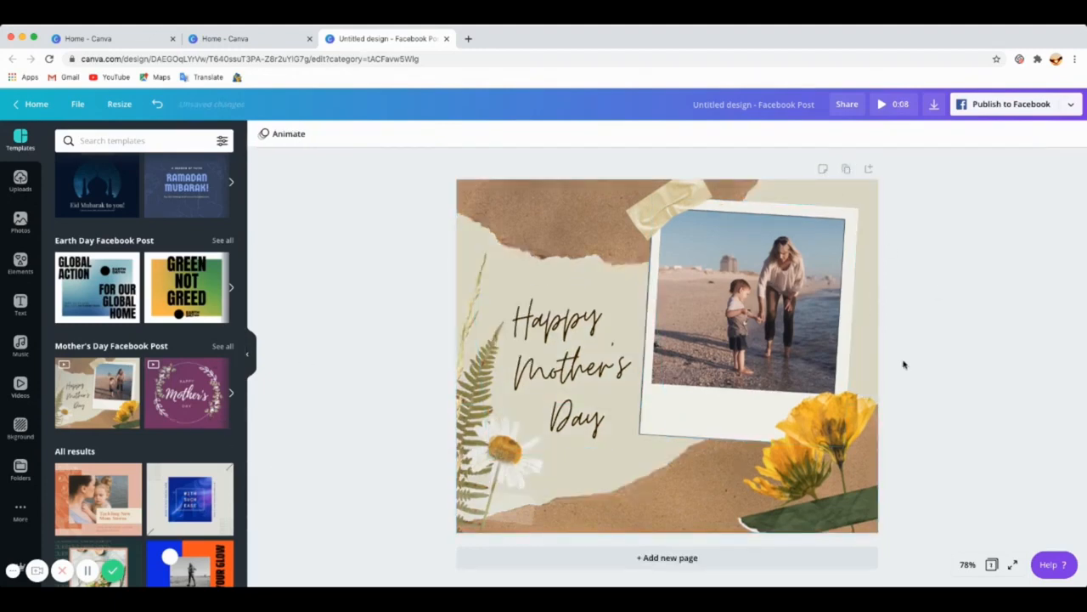
Step: Add a new blank page to the design and browse the Facebook Post templates
left_click(668, 557)
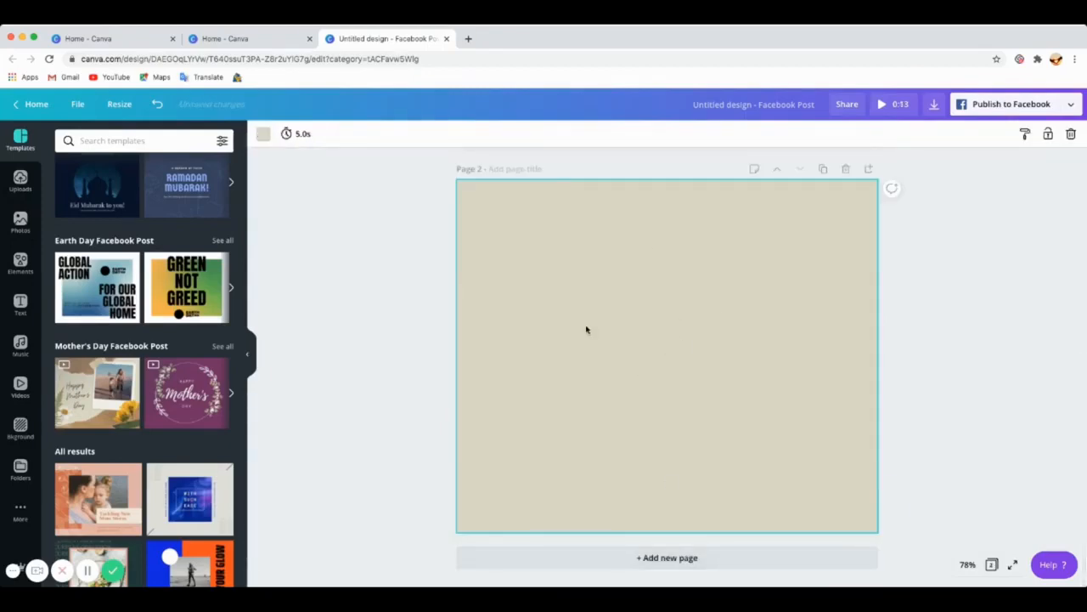
scroll(136, 393, "up", 3)
scroll(137, 393, "up", 10)
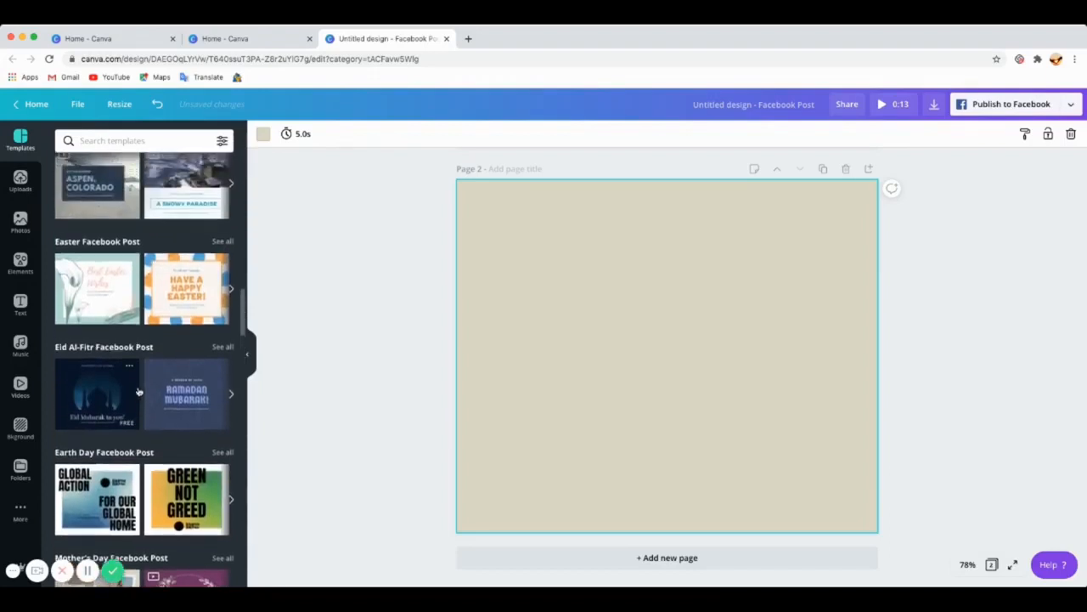
scroll(141, 392, "up", 8)
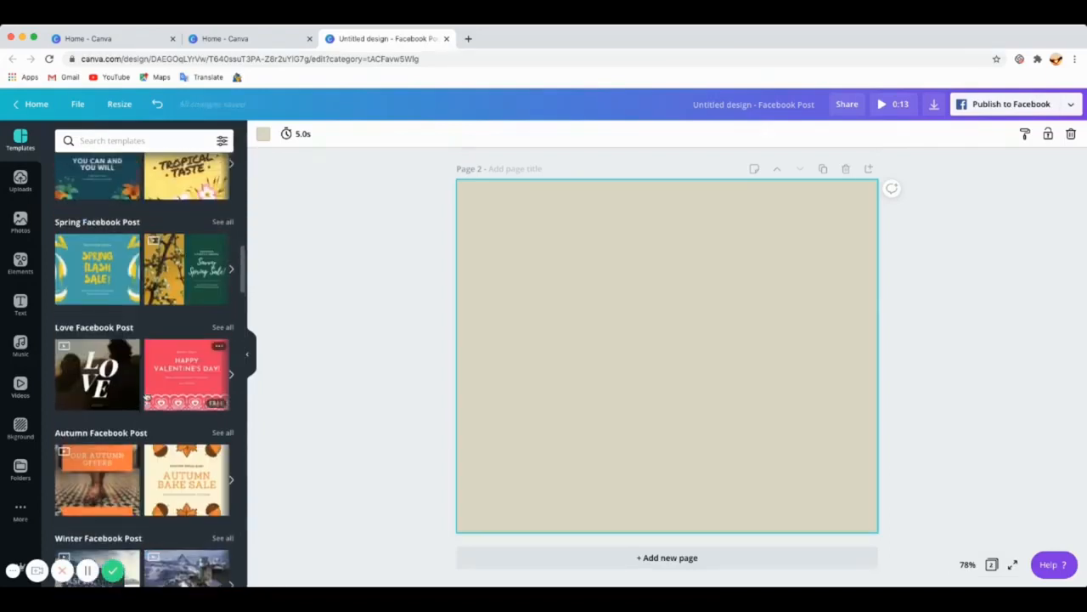
scroll(157, 394, "up", 10)
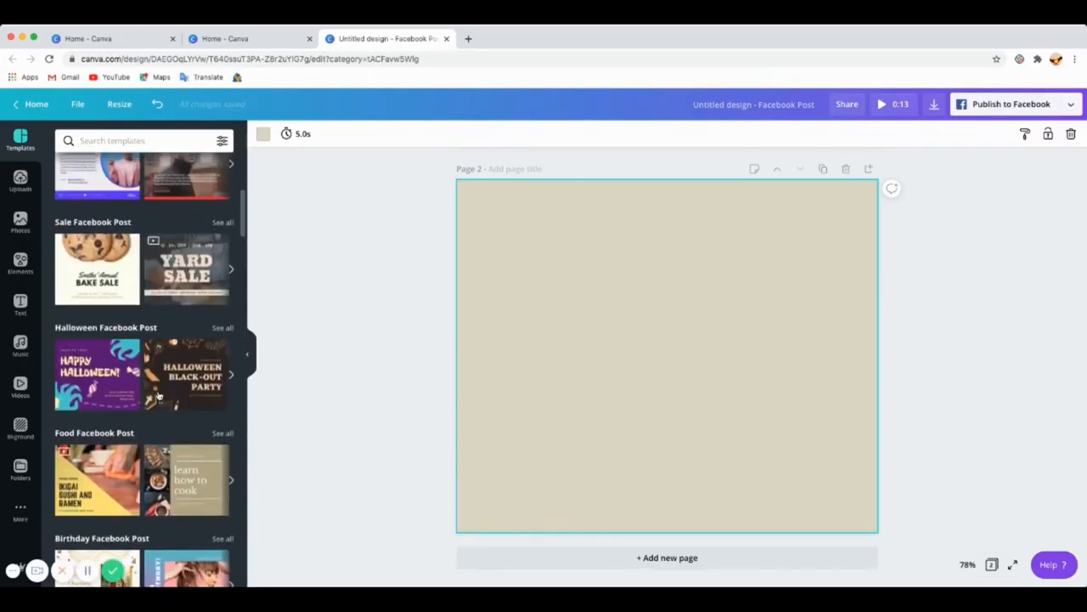
scroll(158, 394, "up", 1)
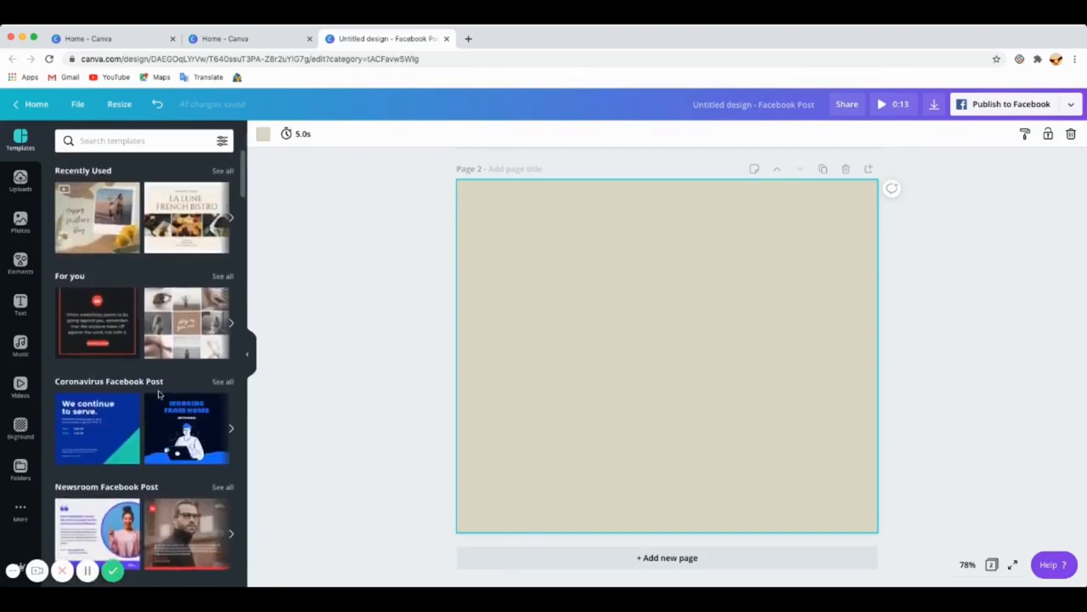
scroll(158, 394, "down", 6)
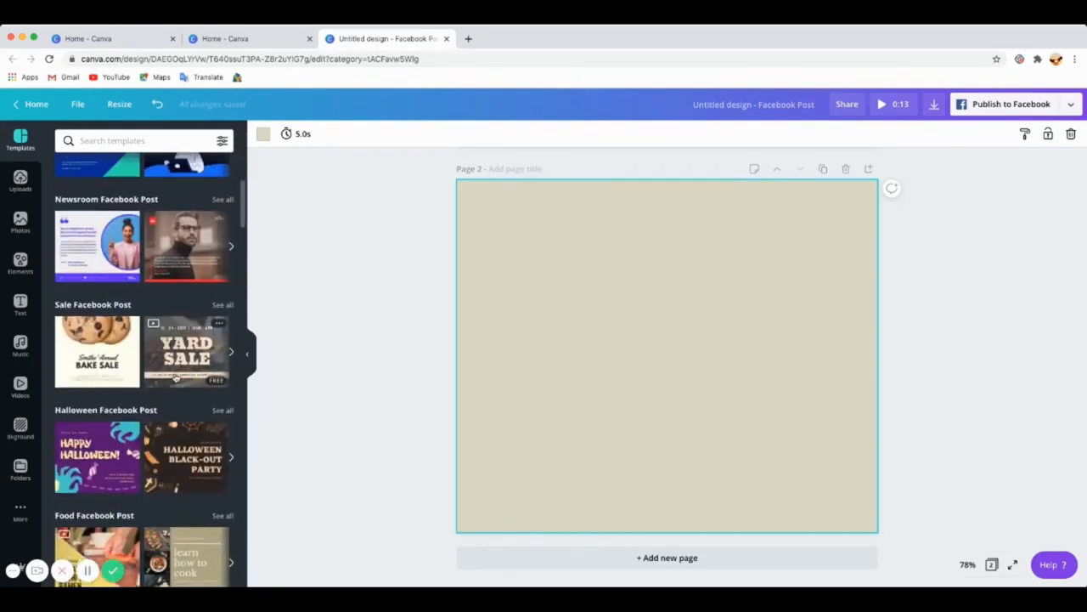
Step: Apply the "learn how to cook" Food Facebook Post template to the blank page 2
scroll(178, 383, "down", 2)
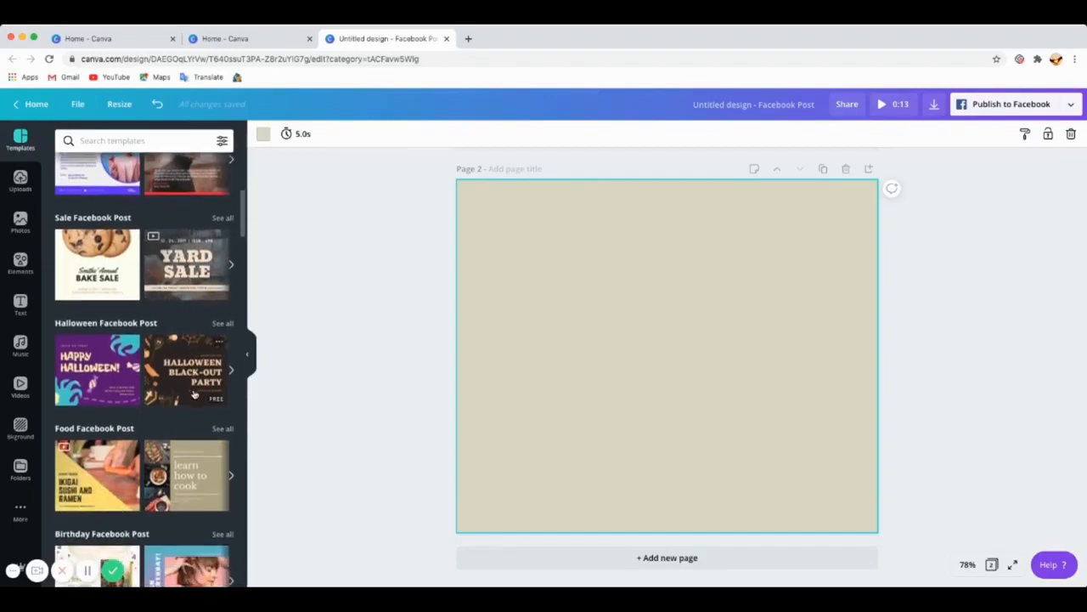
scroll(194, 393, "down", 1)
left_click(183, 448)
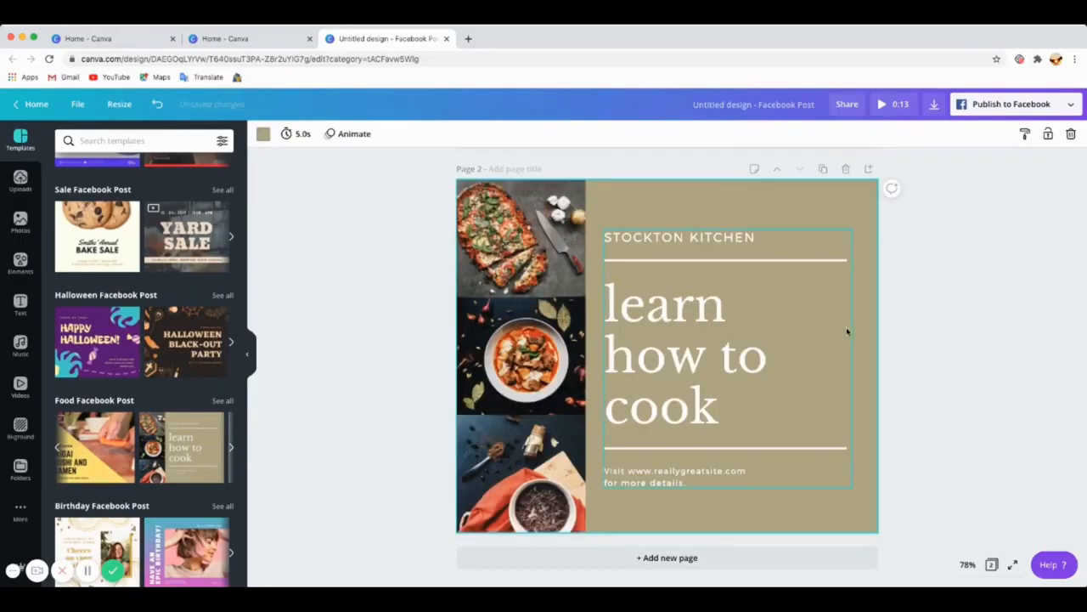
Step: Change page 1's background colour to the tan document colour
scroll(770, 345, "up", 5)
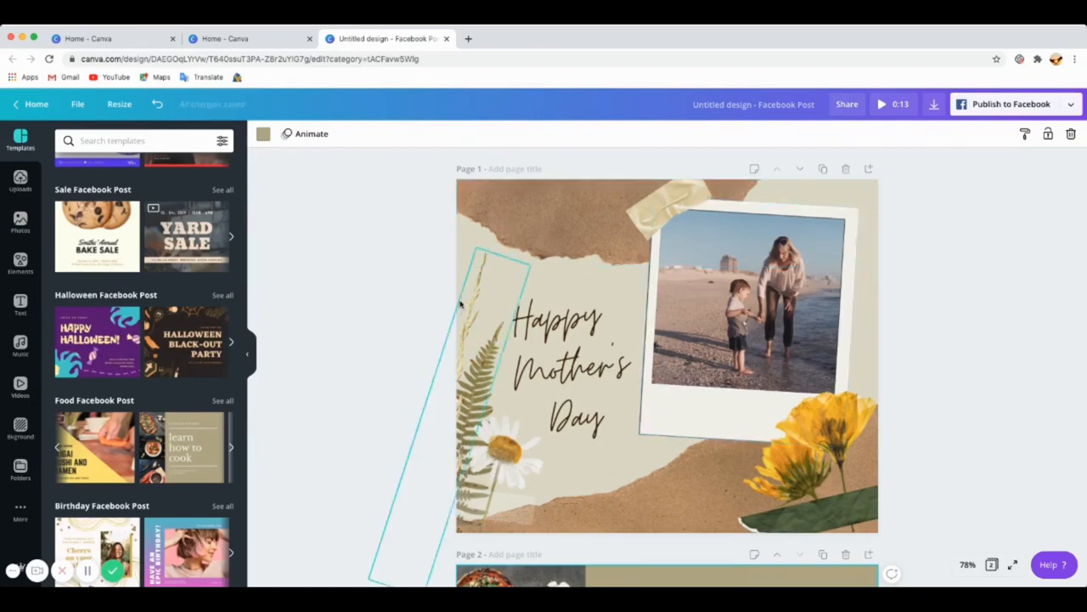
left_click(874, 193)
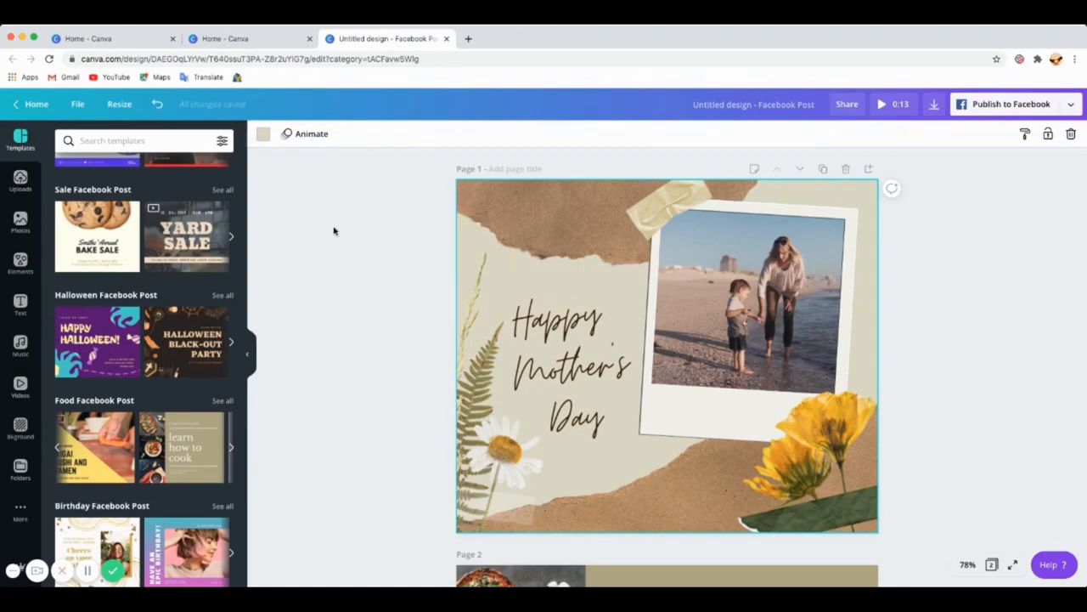
left_click(264, 139)
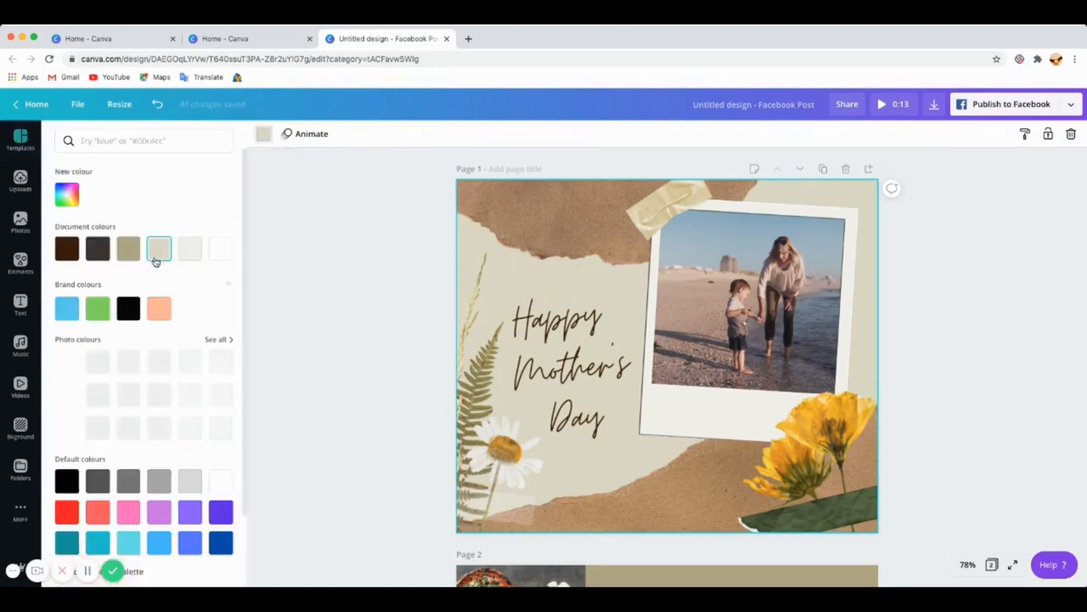
left_click(96, 253)
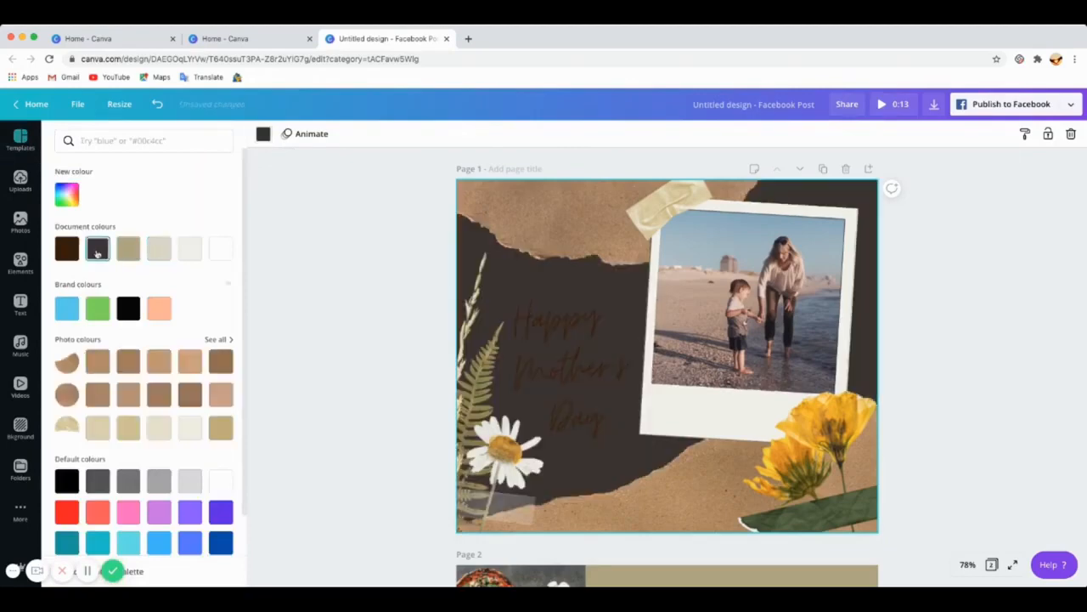
left_click(129, 249)
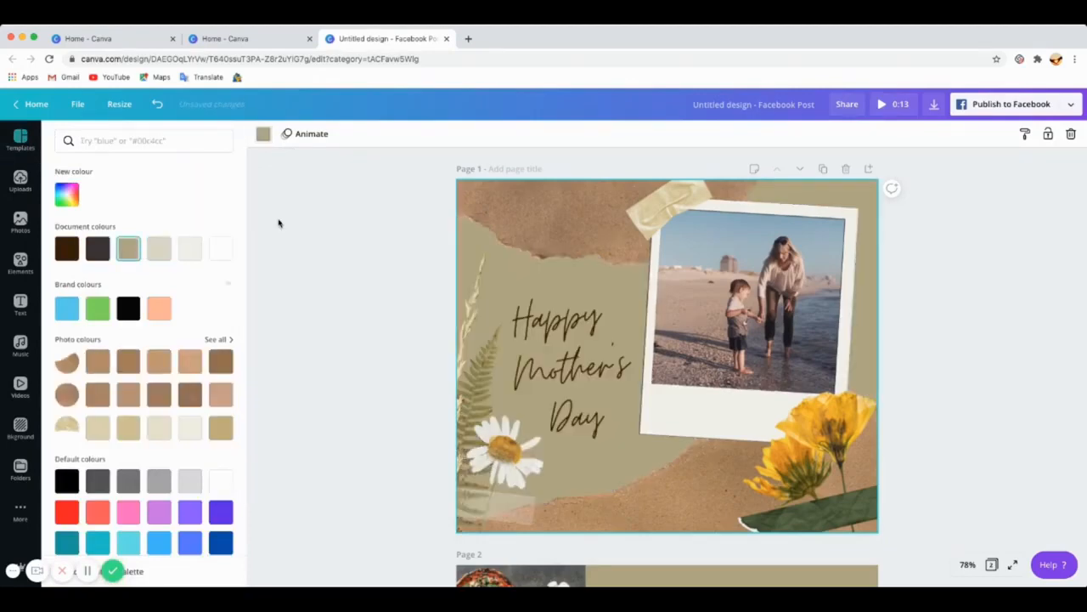
Step: Select the torn paper strip at the top of page 1 and shift it slightly
left_click(565, 231)
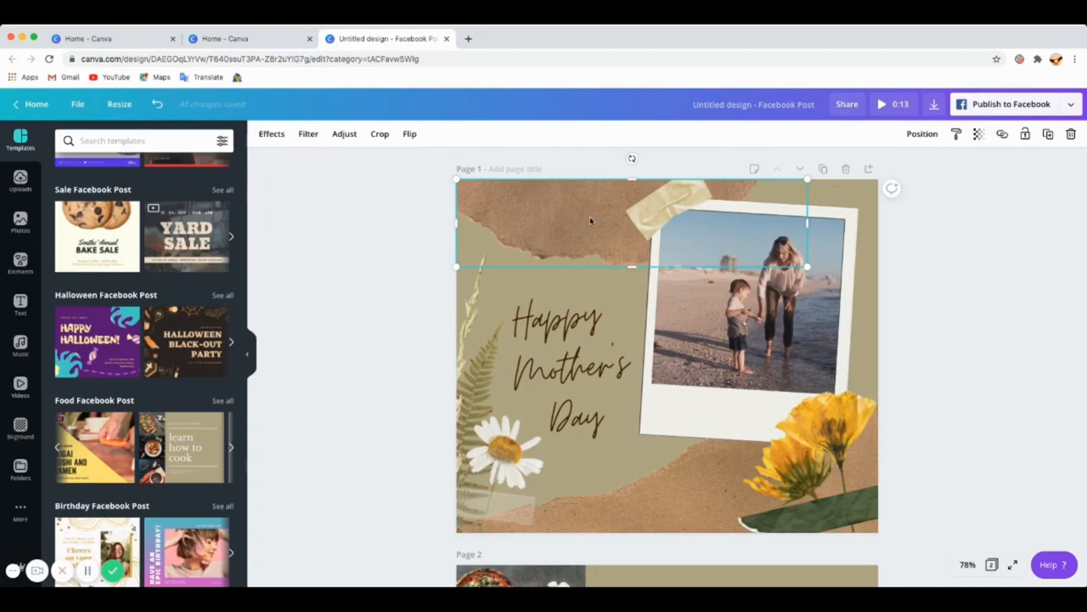
mouse_move(591, 220)
left_mouse_down()
mouse_move(587, 256)
mouse_move(587, 220)
left_mouse_up()
mouse_move(530, 244)
left_mouse_down()
mouse_move(516, 288)
mouse_move(541, 241)
left_mouse_up()
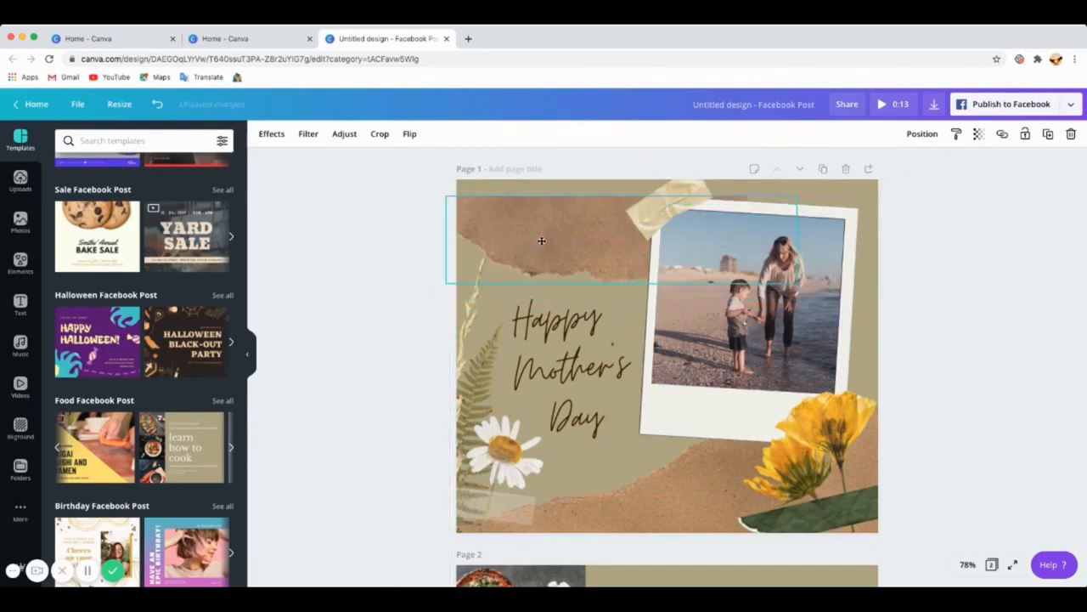
Step: Browse the strip's Effects, Filter, Adjust and Crop options, cancel cropping, and move the strip back to the top edge
left_click(272, 133)
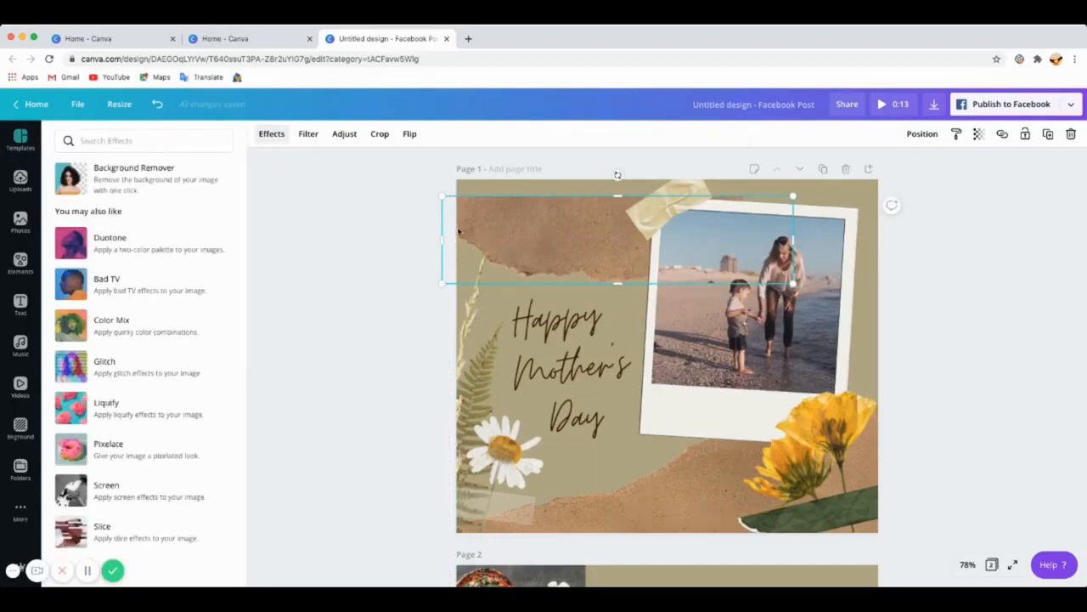
left_click(309, 134)
left_click(344, 134)
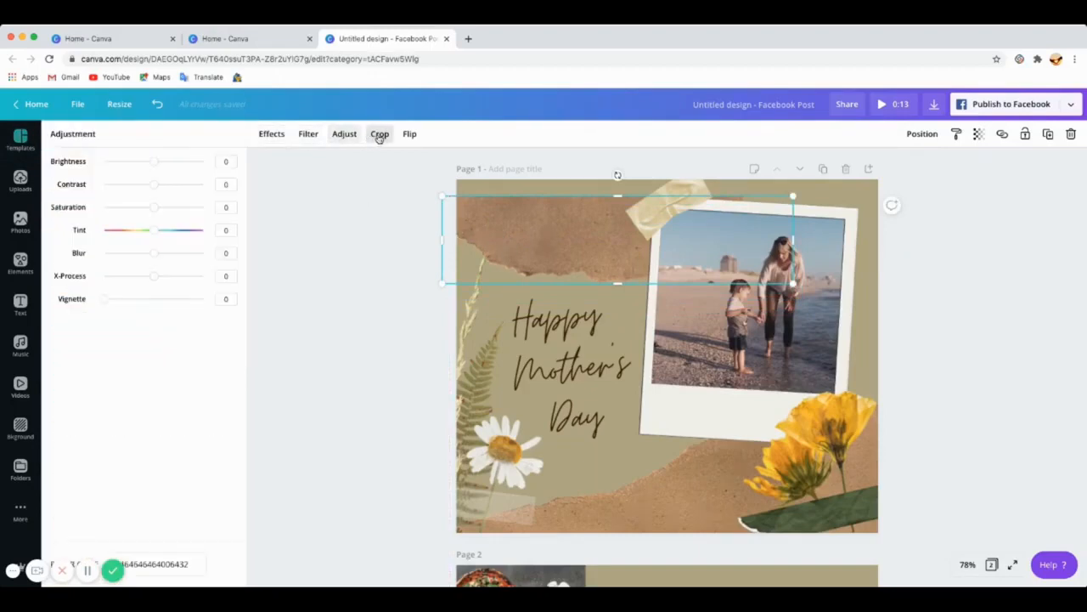
left_click(379, 136)
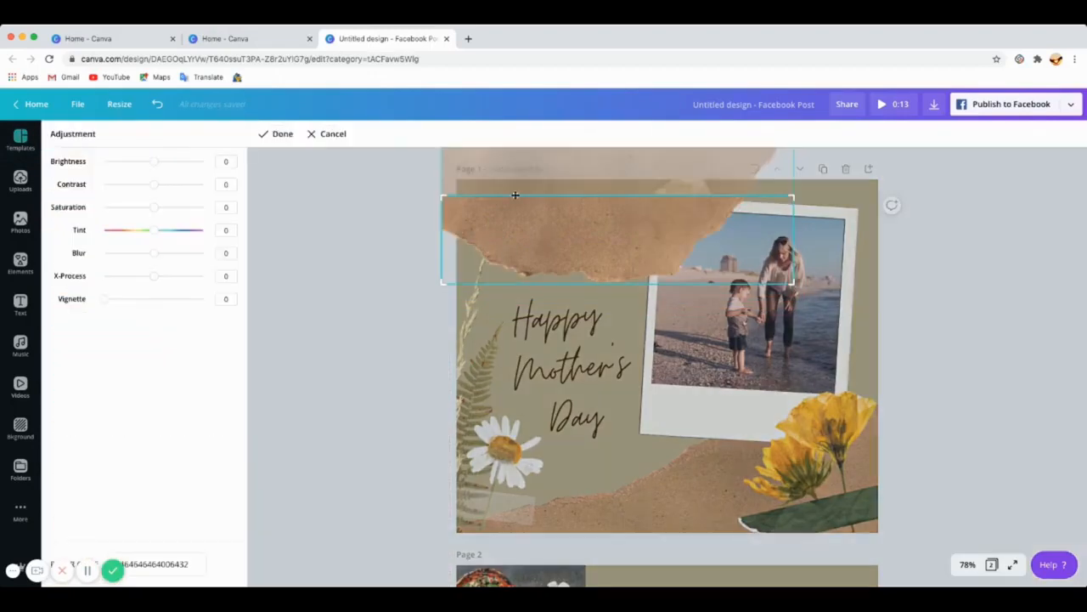
left_click(333, 134)
left_click_drag(580, 246, 576, 229)
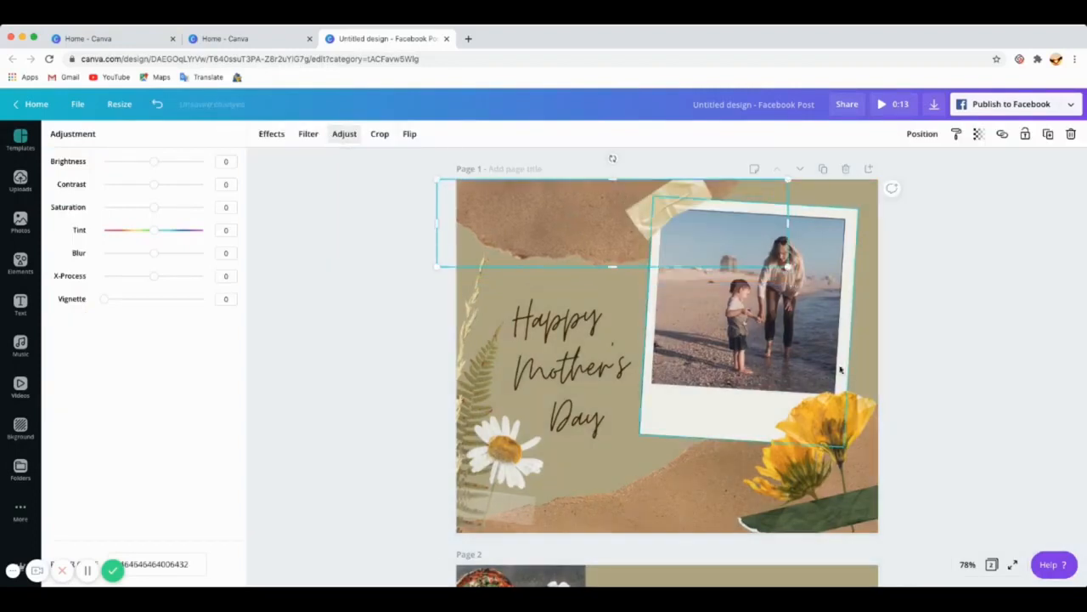
Step: Delete the beach photo from the polaroid frame on page 1
left_click(774, 329)
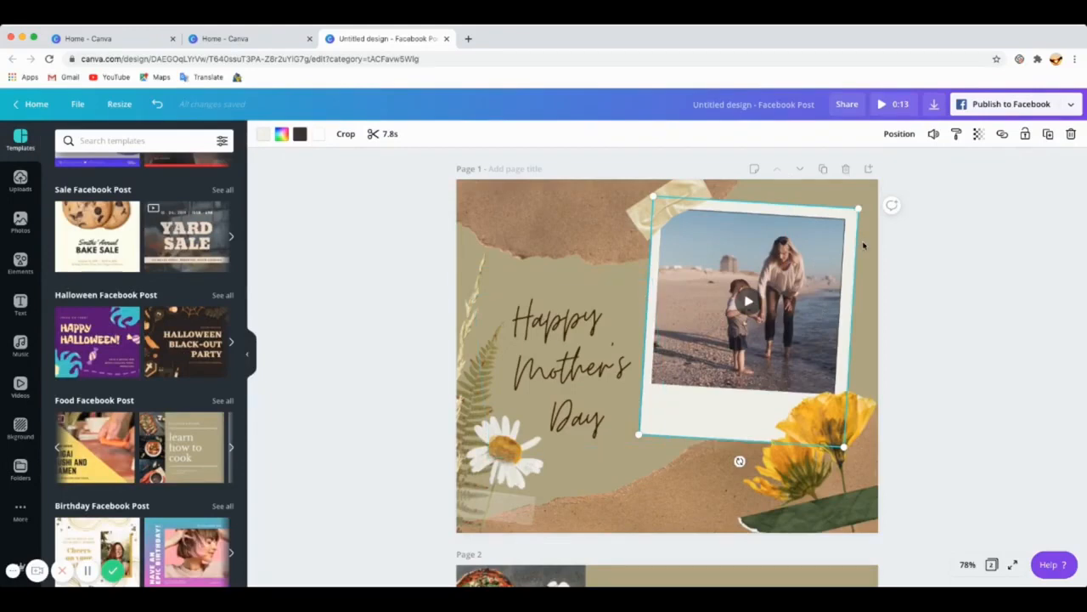
key("Delete")
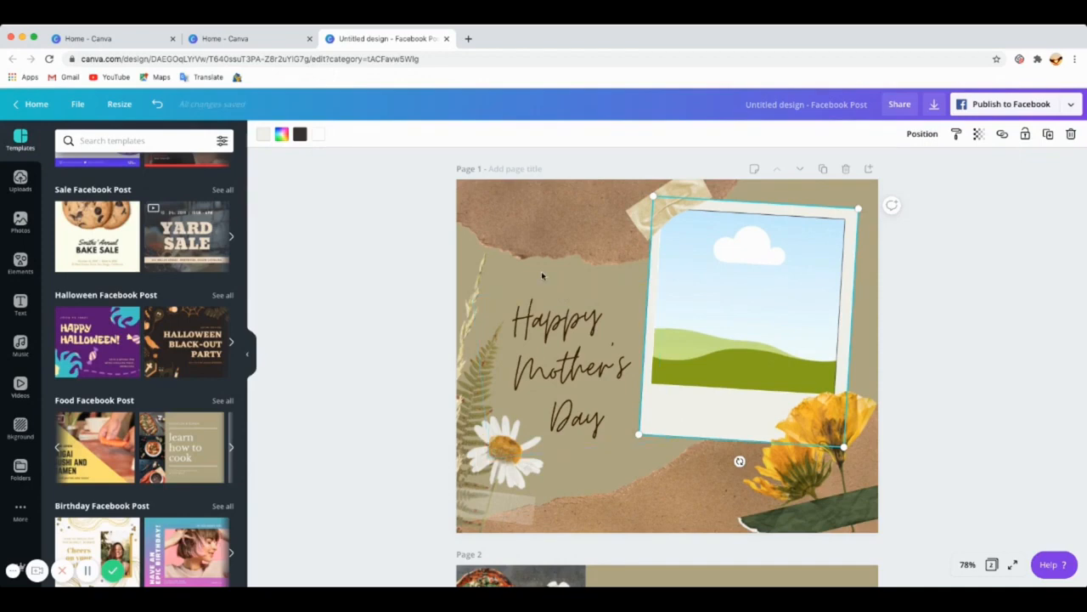
Step: Filter the Photos library to show only Free photos and scroll through the results
left_click(18, 228)
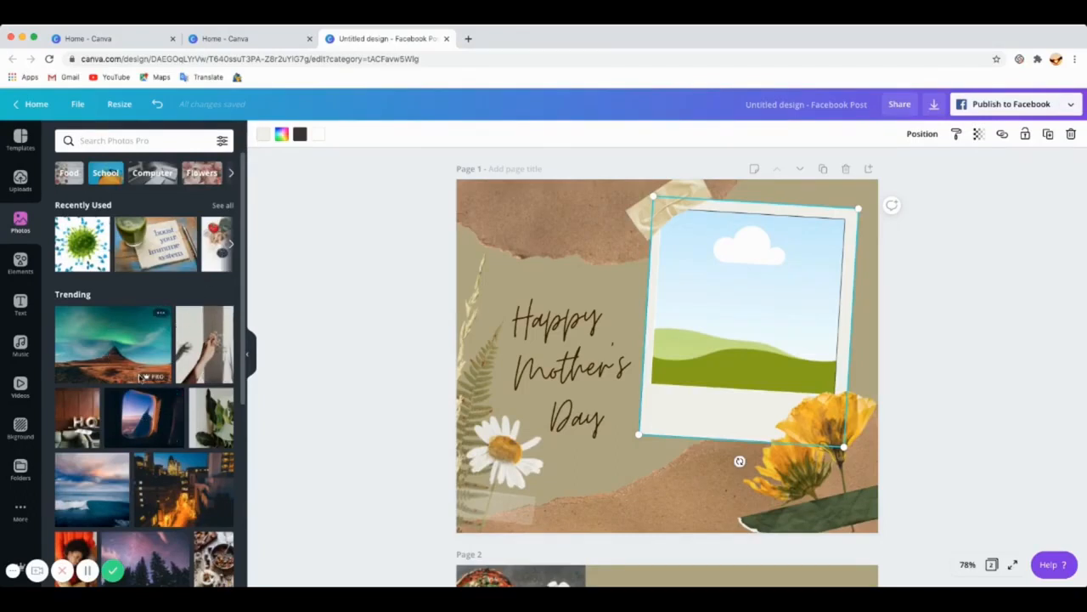
mouse_move(149, 380)
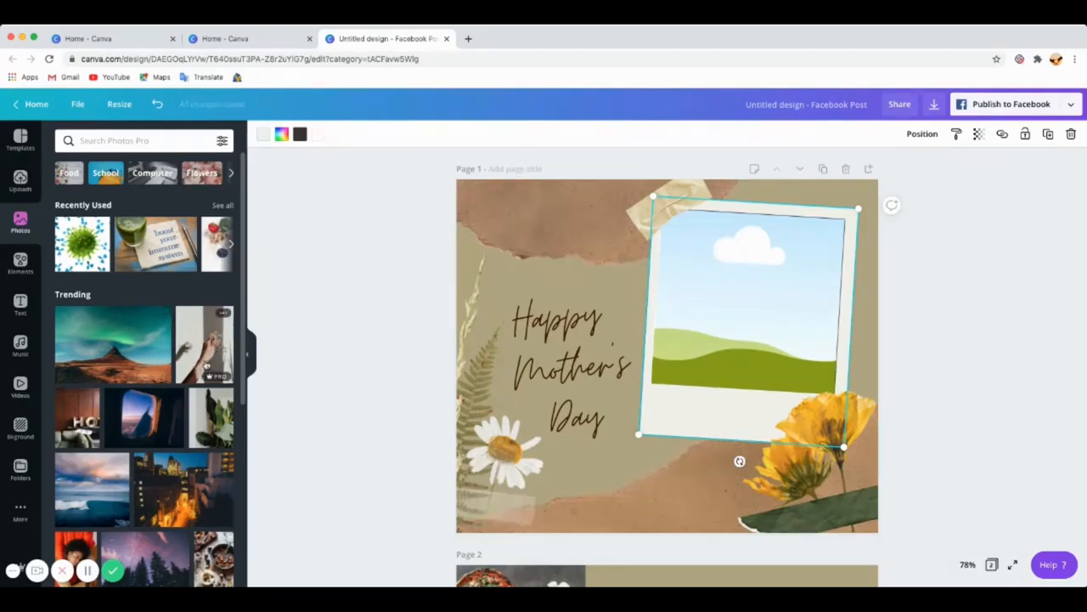
scroll(174, 417, "down", 3)
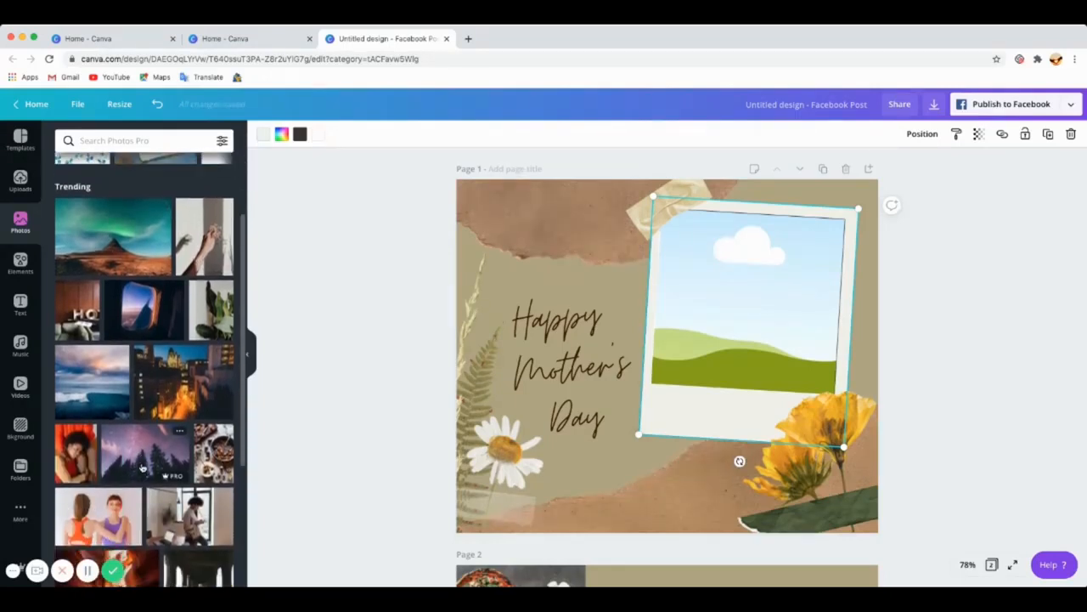
scroll(142, 467, "up", 3)
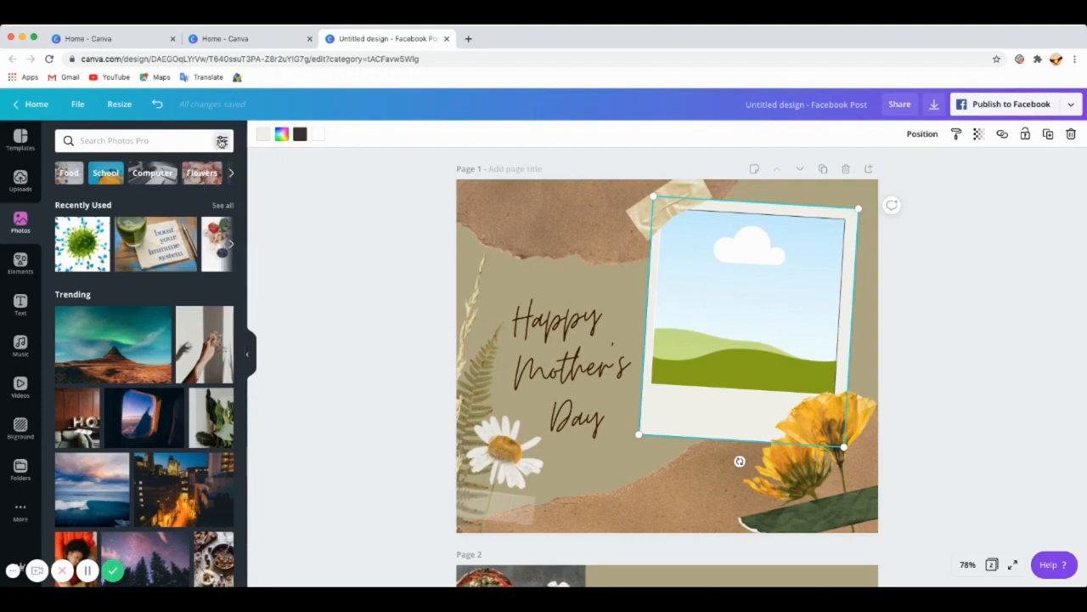
left_click(222, 141)
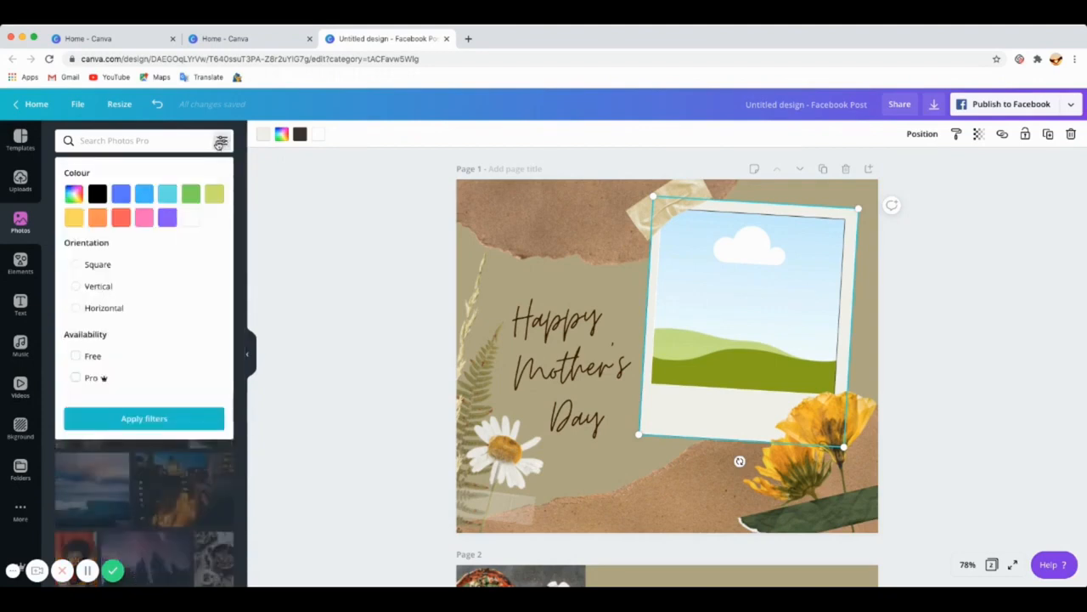
left_click(75, 357)
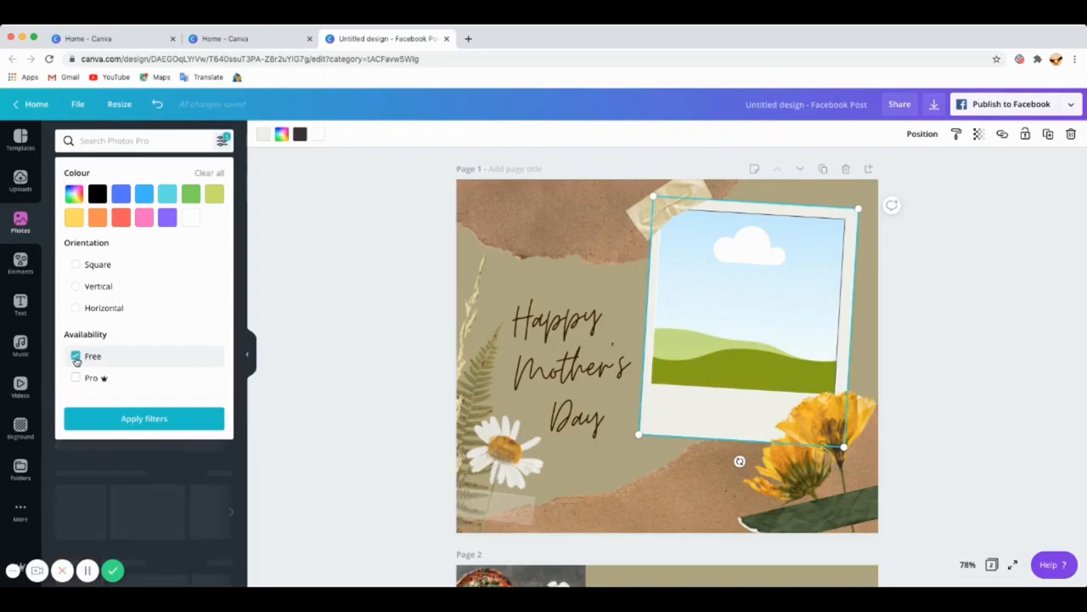
left_click(142, 420)
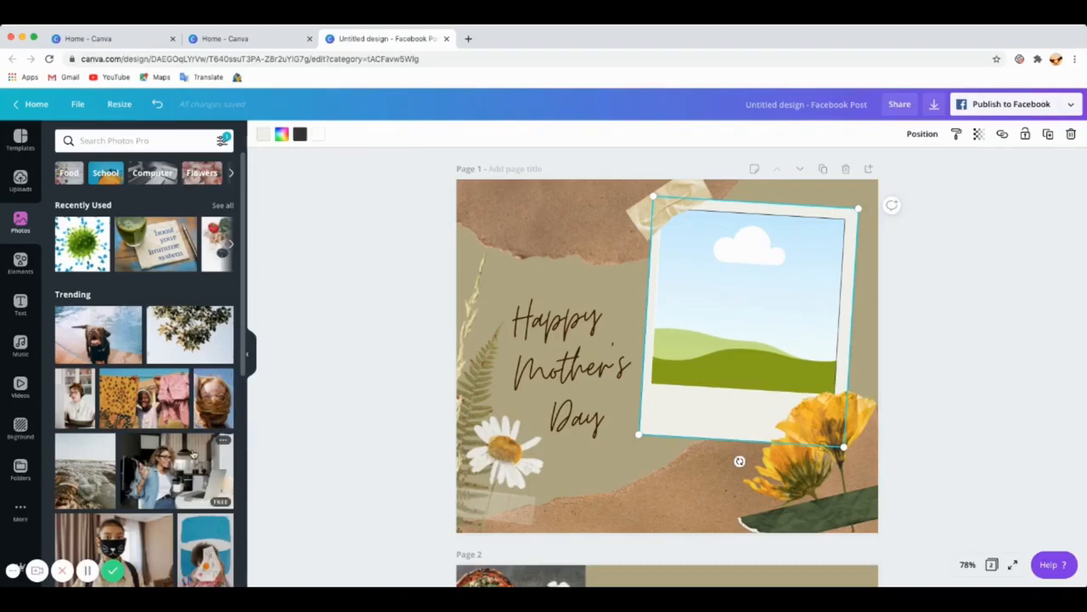
scroll(133, 404, "down", 5)
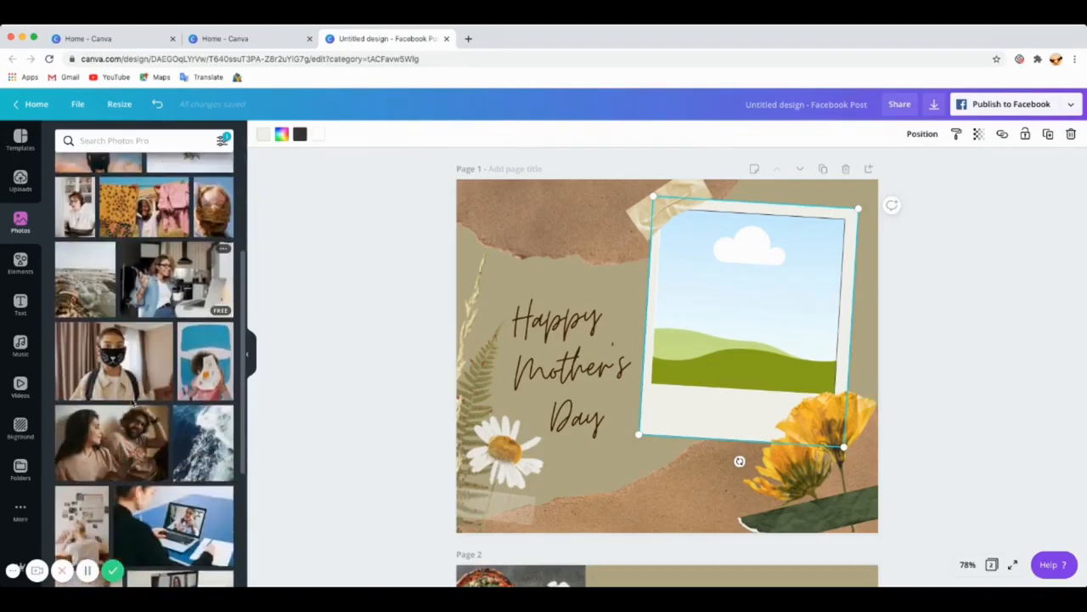
scroll(133, 405, "up", 5)
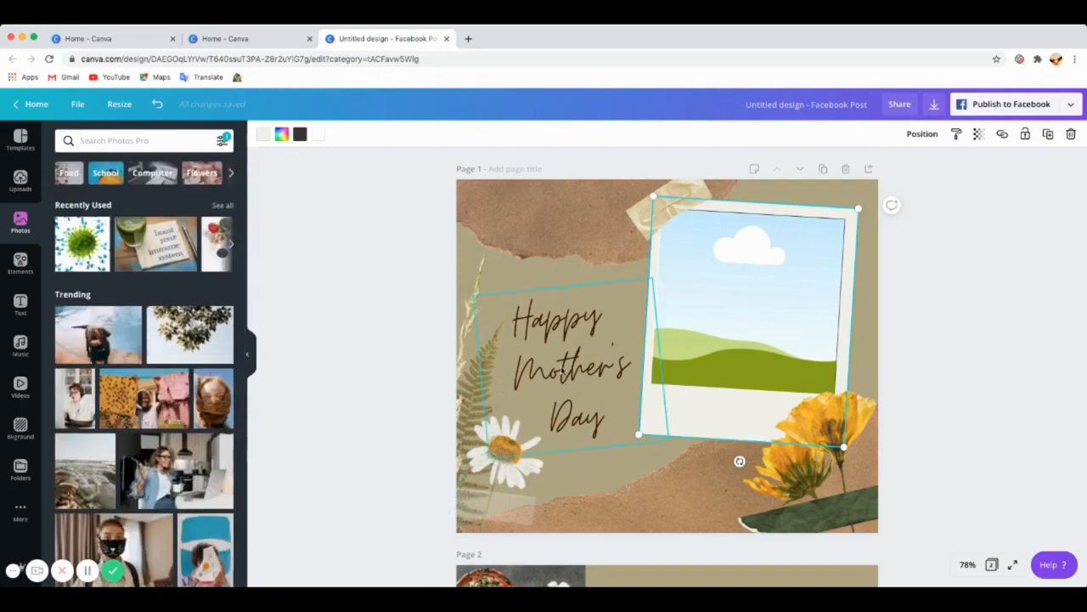
scroll(164, 303, "down", 10)
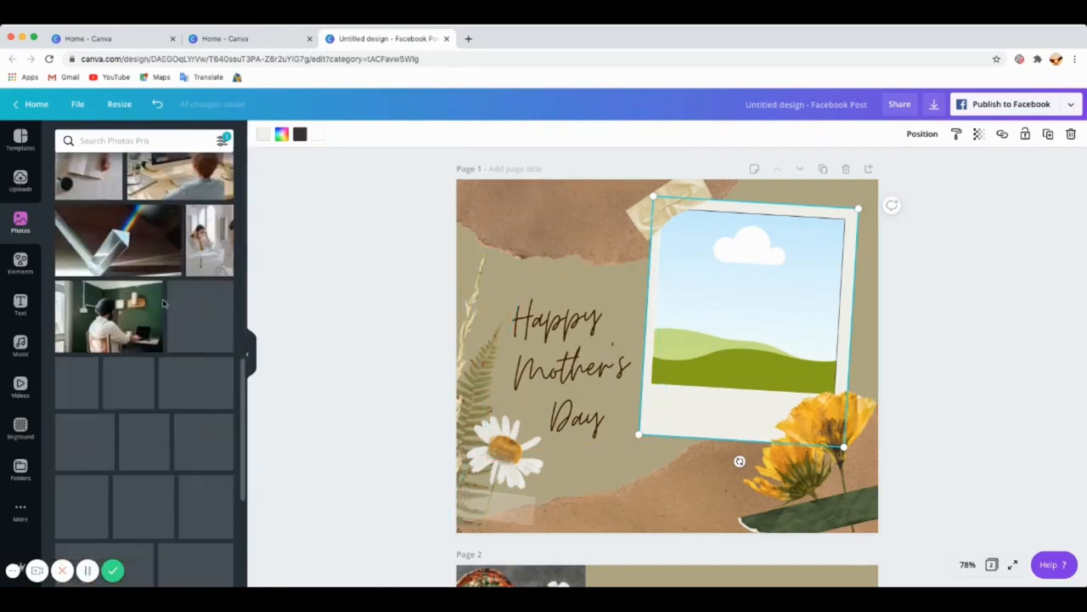
scroll(164, 303, "up", 10)
Step: Search the photo library for mother and daughter
left_click(110, 141)
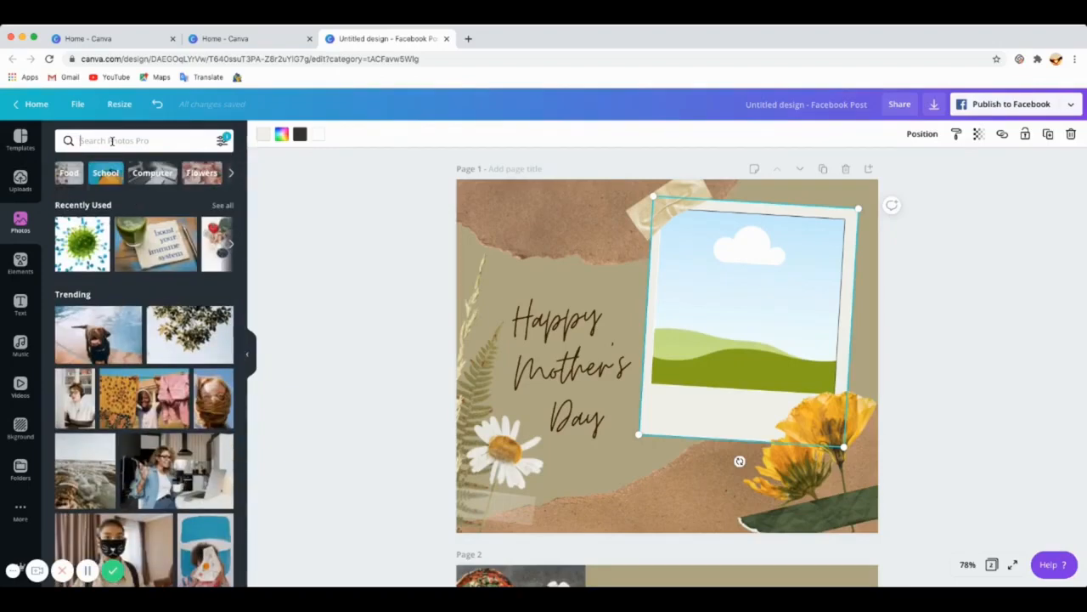
type("m")
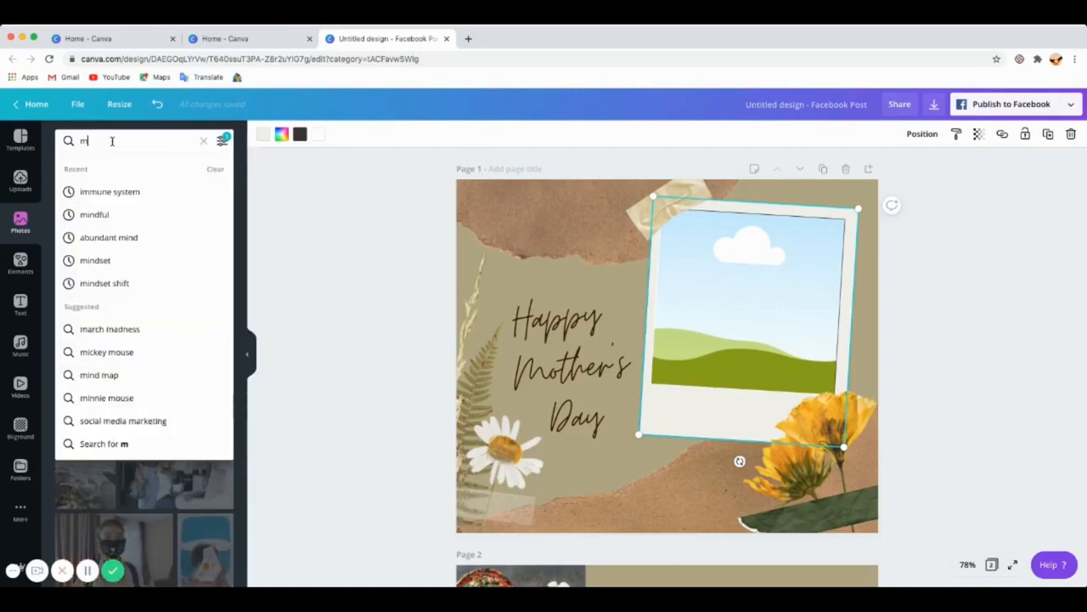
type("others d")
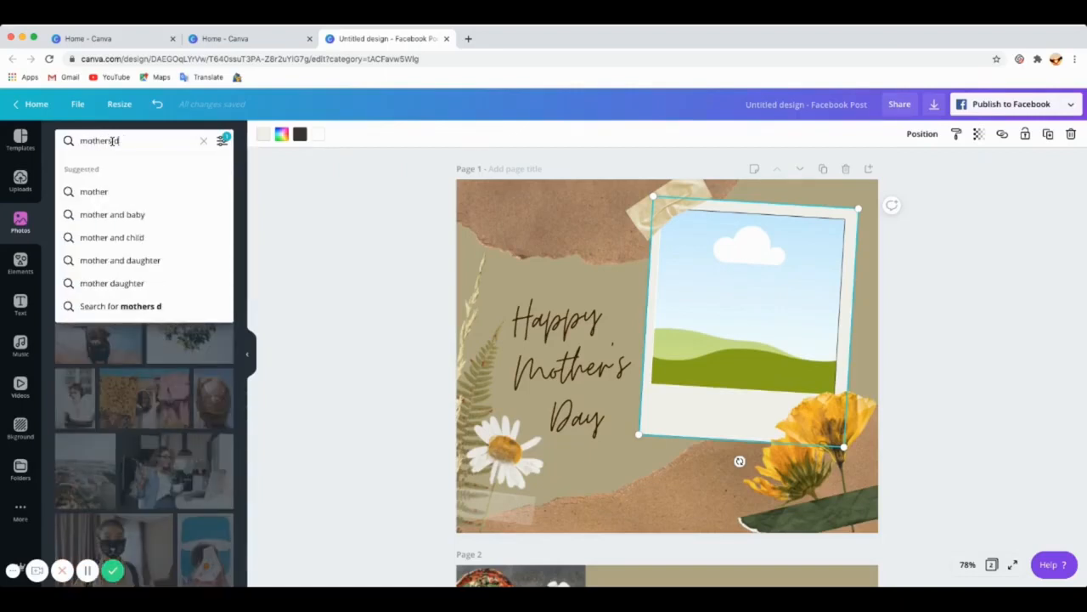
type("ay")
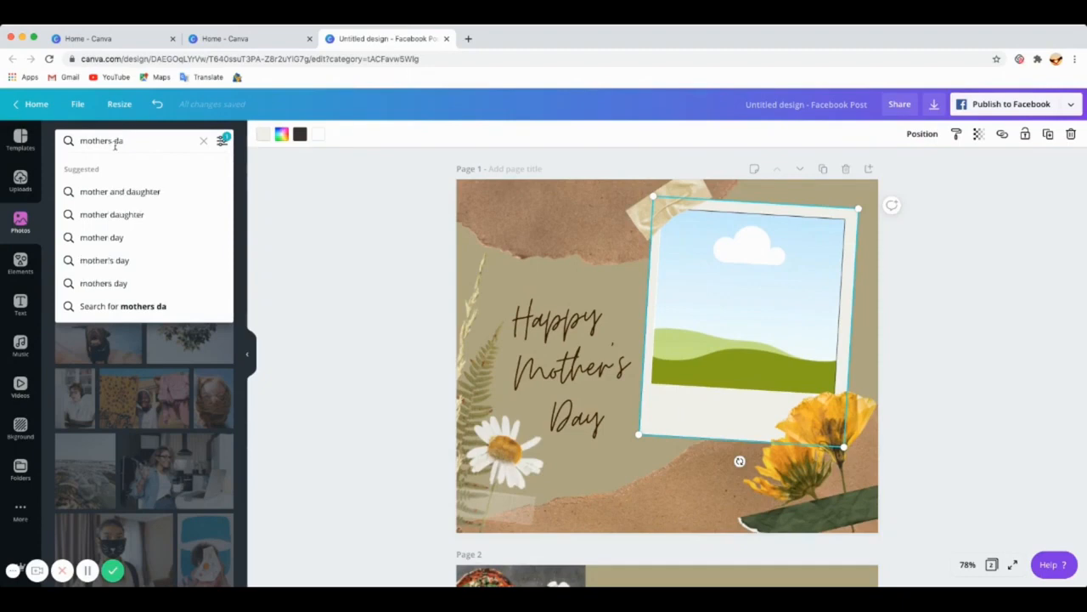
left_click(128, 192)
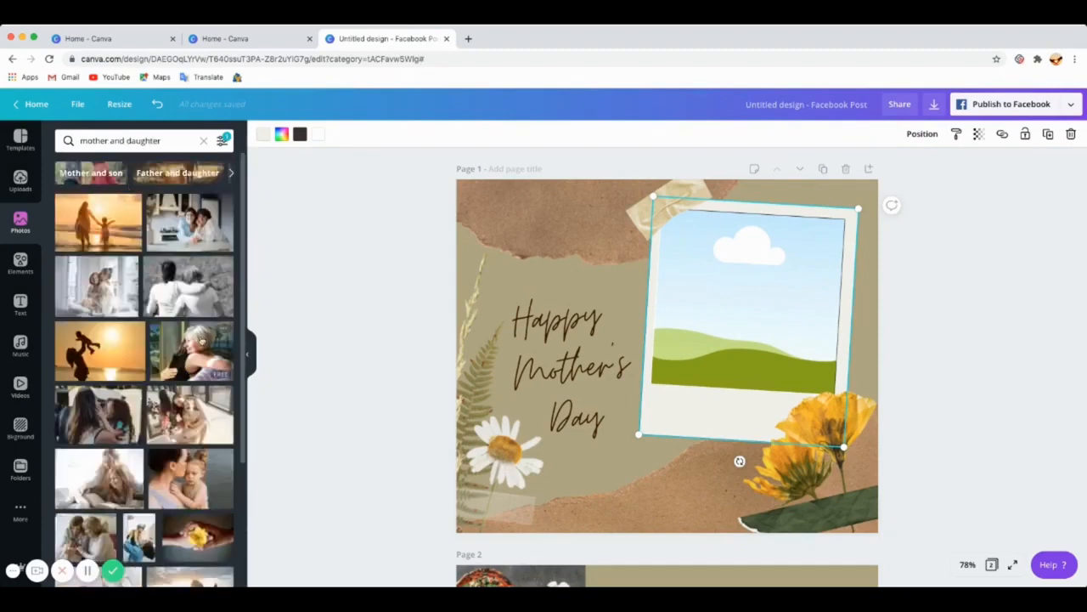
Step: Add the photo of a mother kissing her daughter to page 1 and move it toward the upper right
scroll(195, 339, "down", 1)
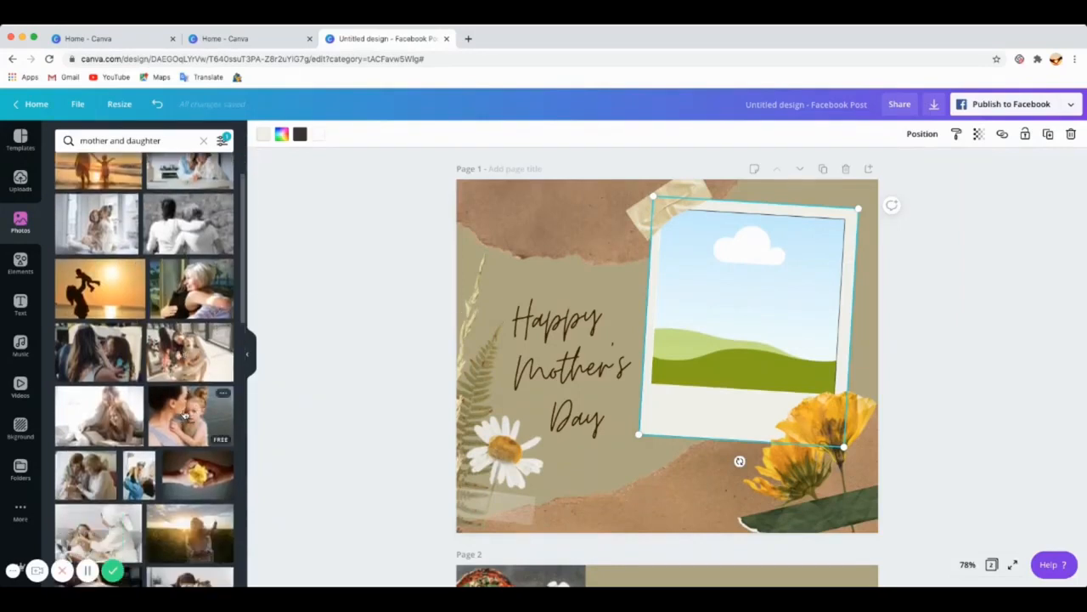
scroll(186, 416, "down", 2)
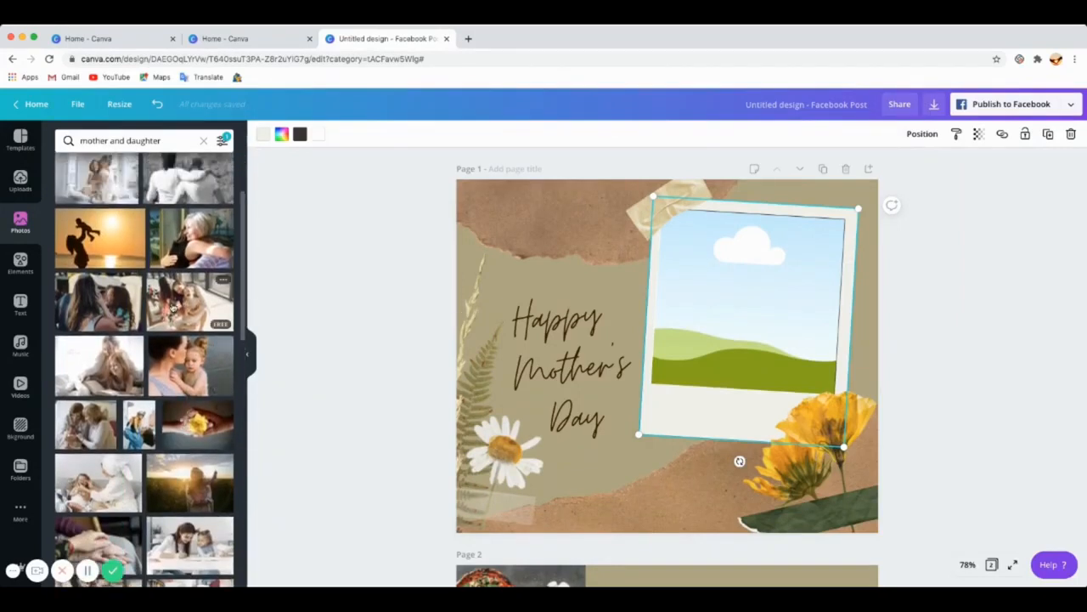
scroll(196, 370, "down", 5)
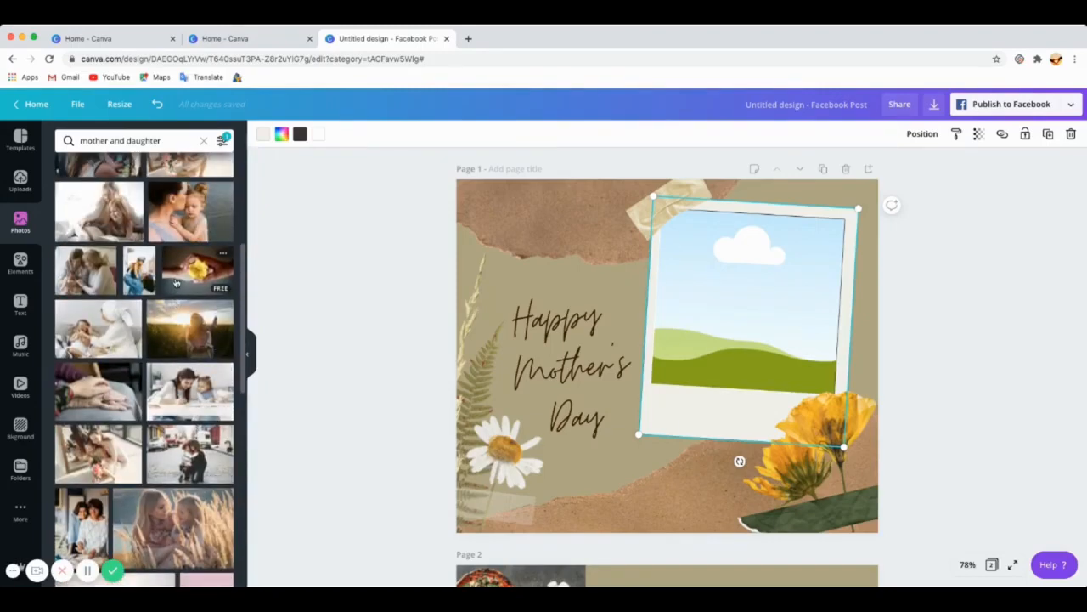
left_click(181, 217)
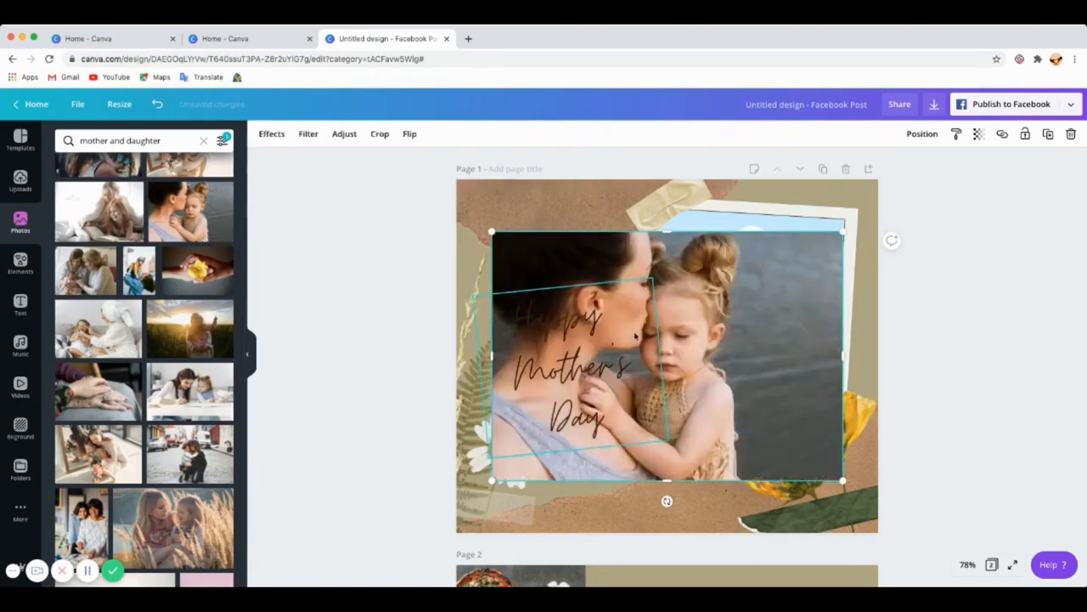
scroll(616, 260, "down", 1)
left_click_drag(616, 260, 688, 228)
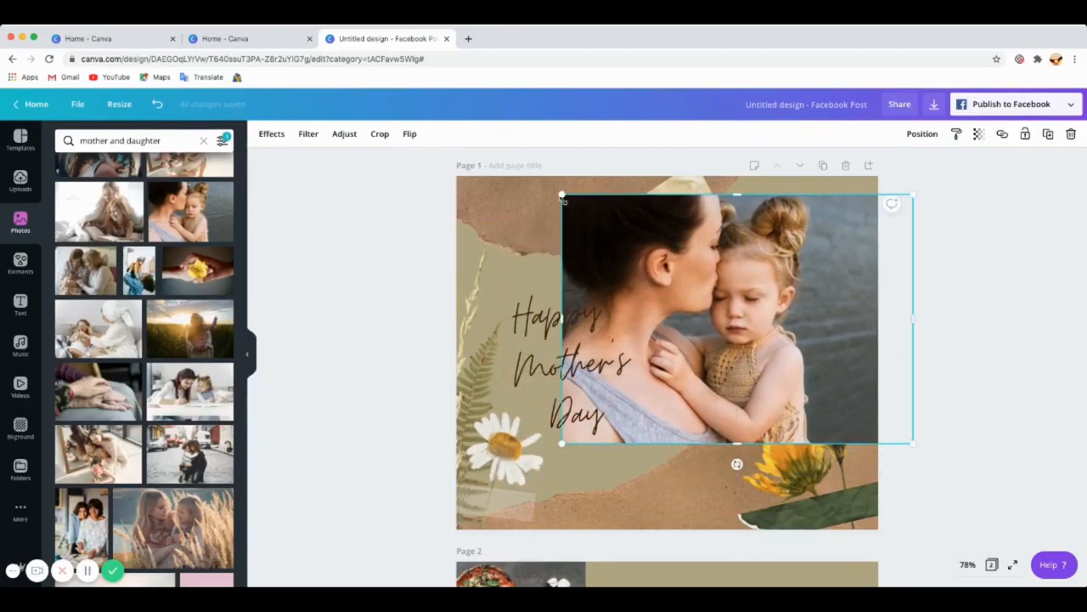
Step: Resize the mother-and-daughter photo and place it inside the polaroid frame on page 1
left_click_drag(561, 195, 632, 243)
left_click_drag(686, 330, 705, 299)
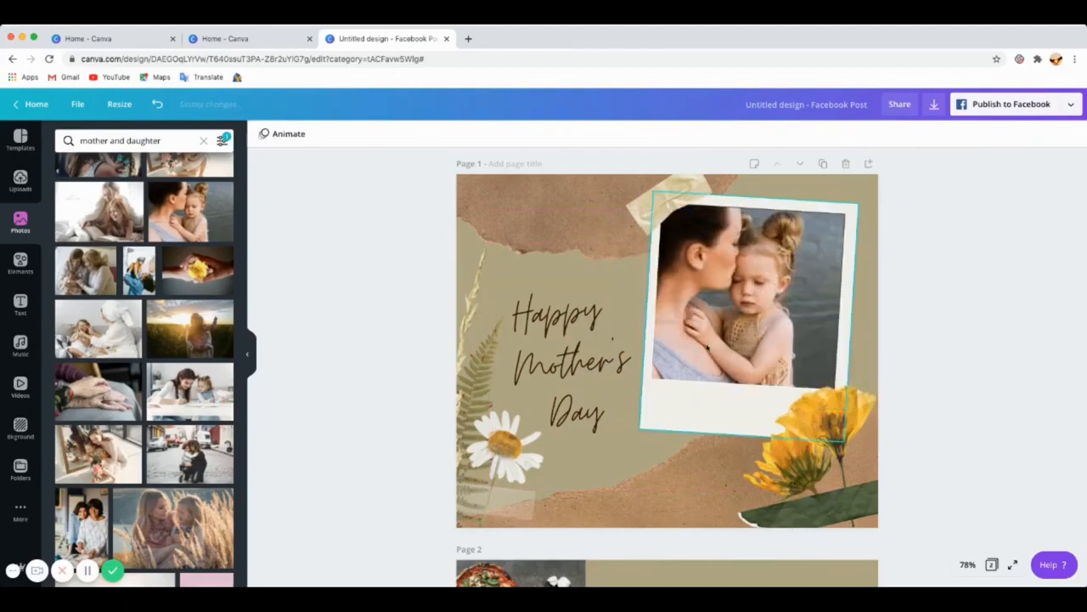
Step: Enlarge and straighten the polaroid frame, and position it in the upper right corner of page 1
left_click(763, 333)
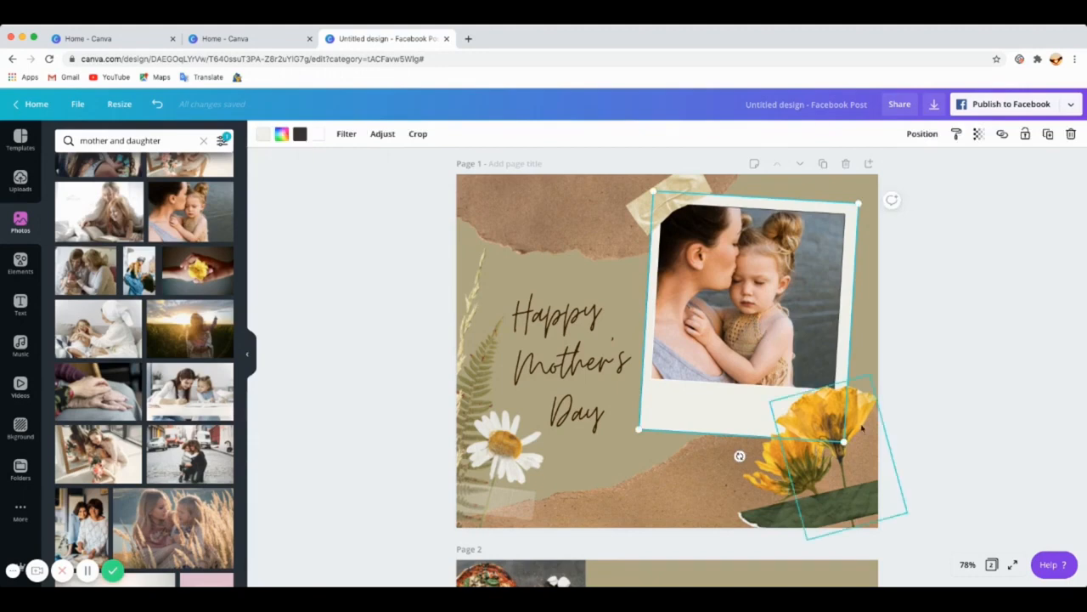
mouse_move(848, 442)
left_mouse_down()
mouse_move(884, 486)
mouse_move(856, 461)
left_mouse_up()
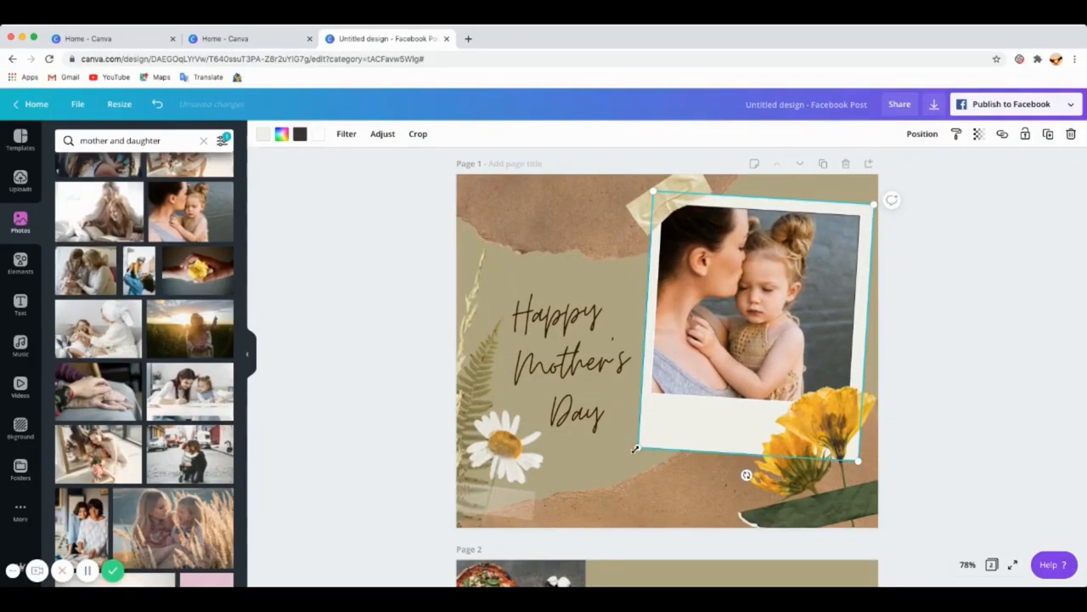
left_click_drag(635, 448, 655, 403)
mouse_move(765, 309)
left_mouse_down()
mouse_move(668, 305)
mouse_move(764, 290)
left_mouse_up()
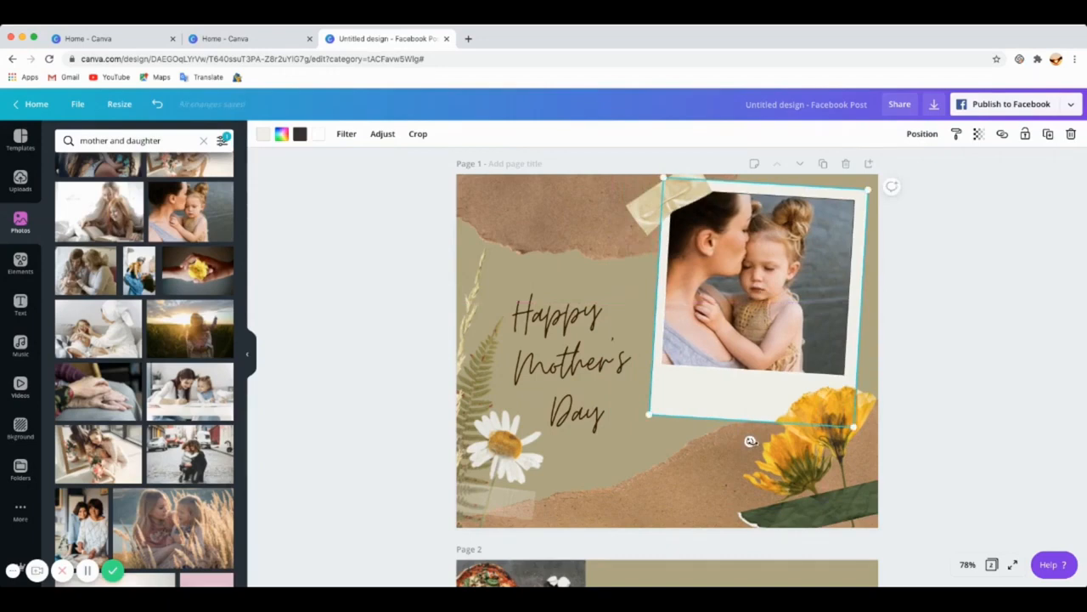
left_click_drag(749, 441, 768, 443)
left_click_drag(752, 318, 770, 306)
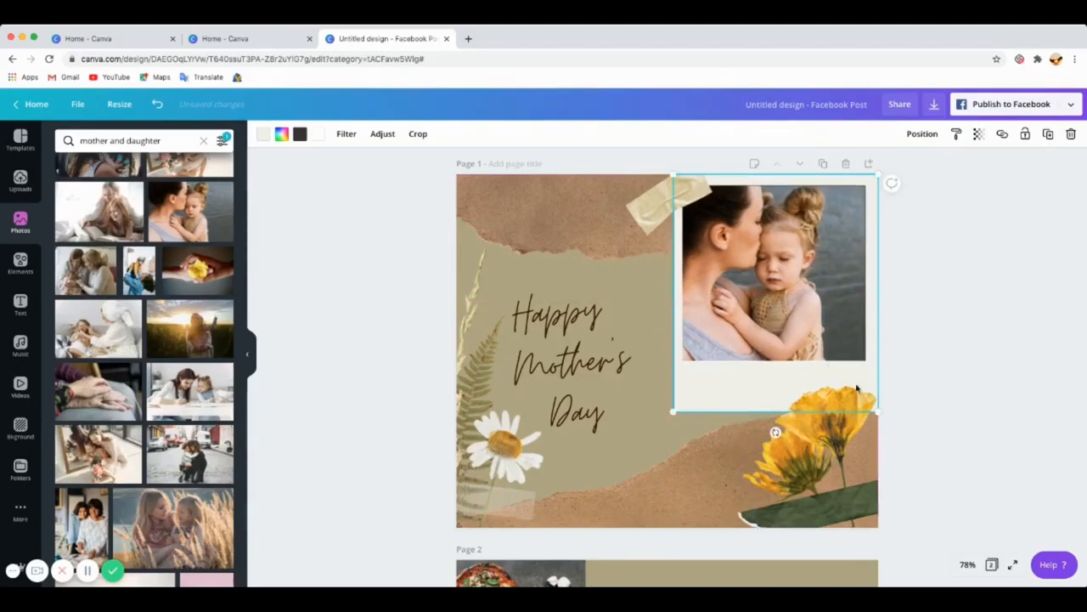
left_click(672, 445)
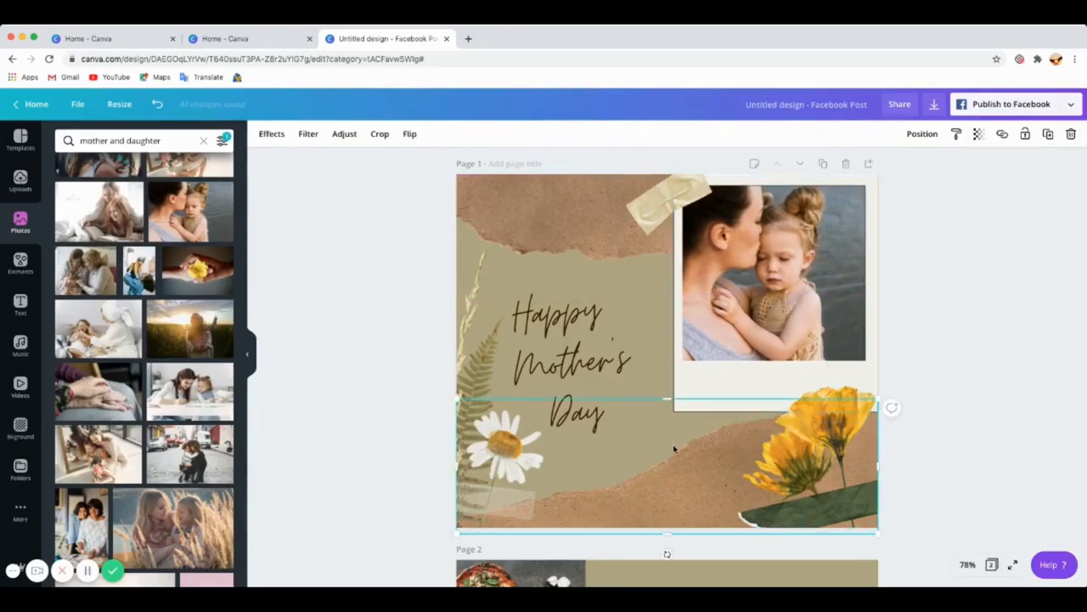
Step: Change the Happy Mother's Day heading font to Montserrat Light
left_click(553, 364)
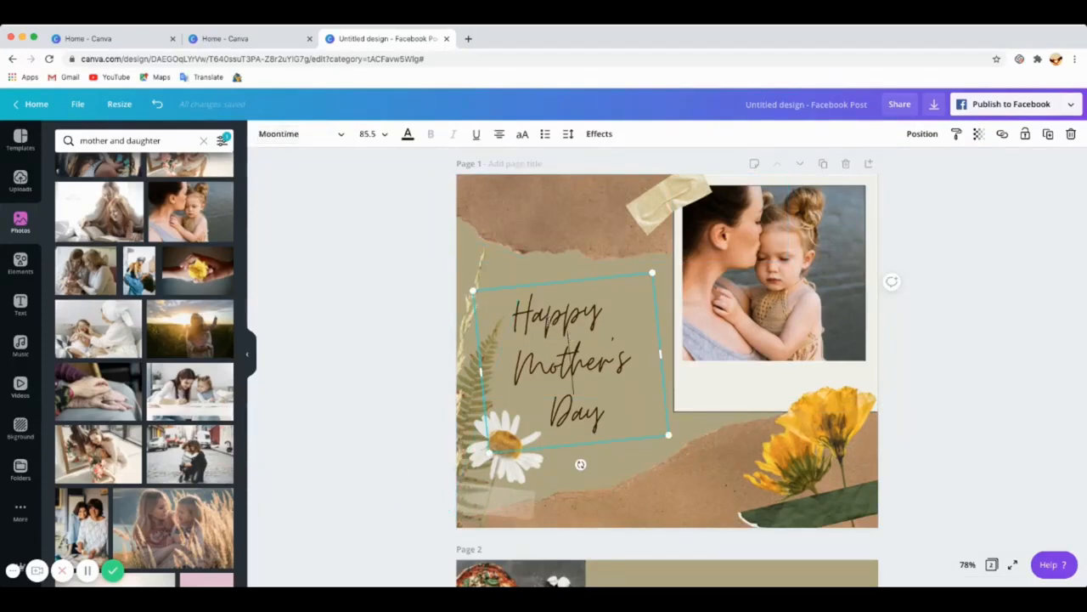
left_click(336, 133)
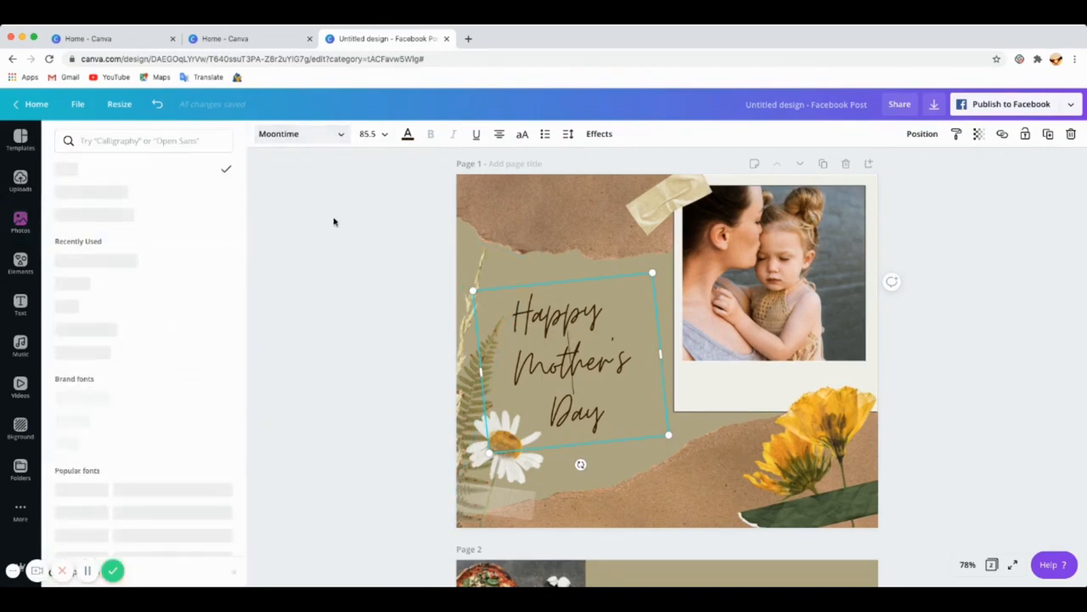
left_click(339, 135)
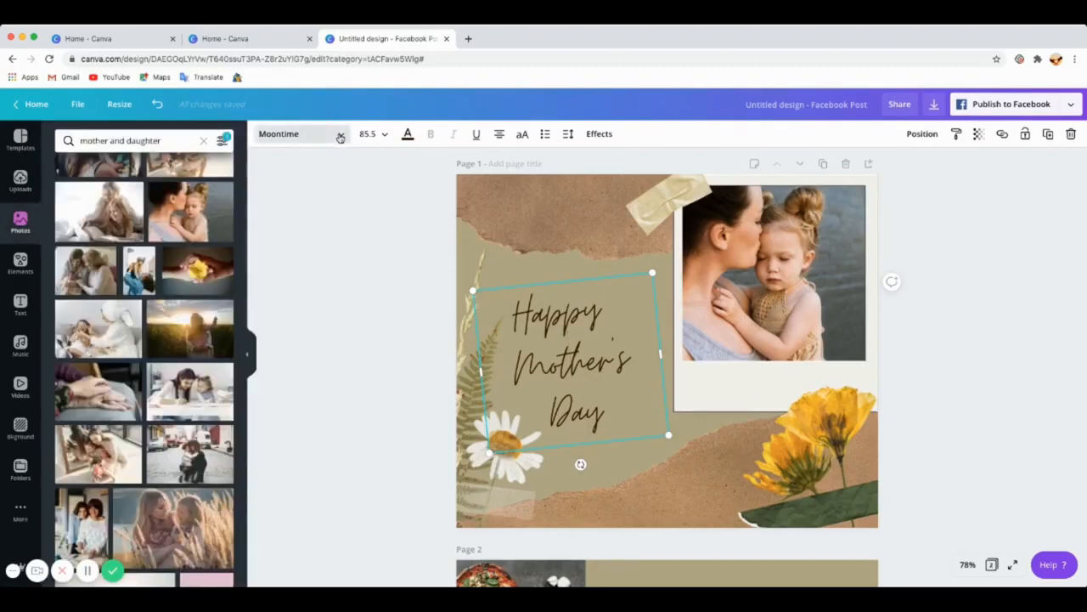
left_click(340, 136)
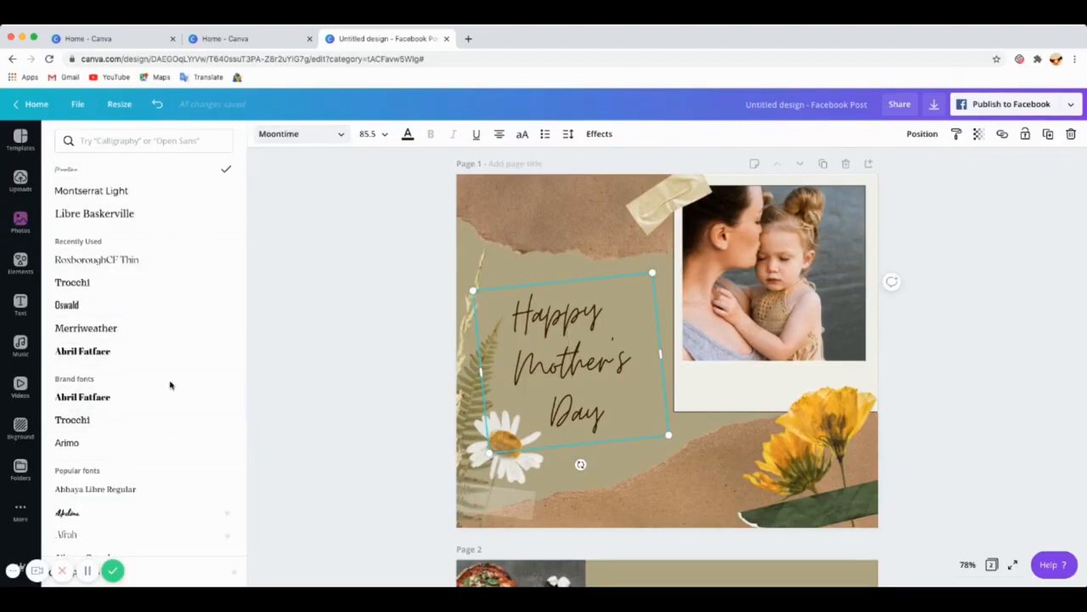
scroll(170, 356, "down", 5)
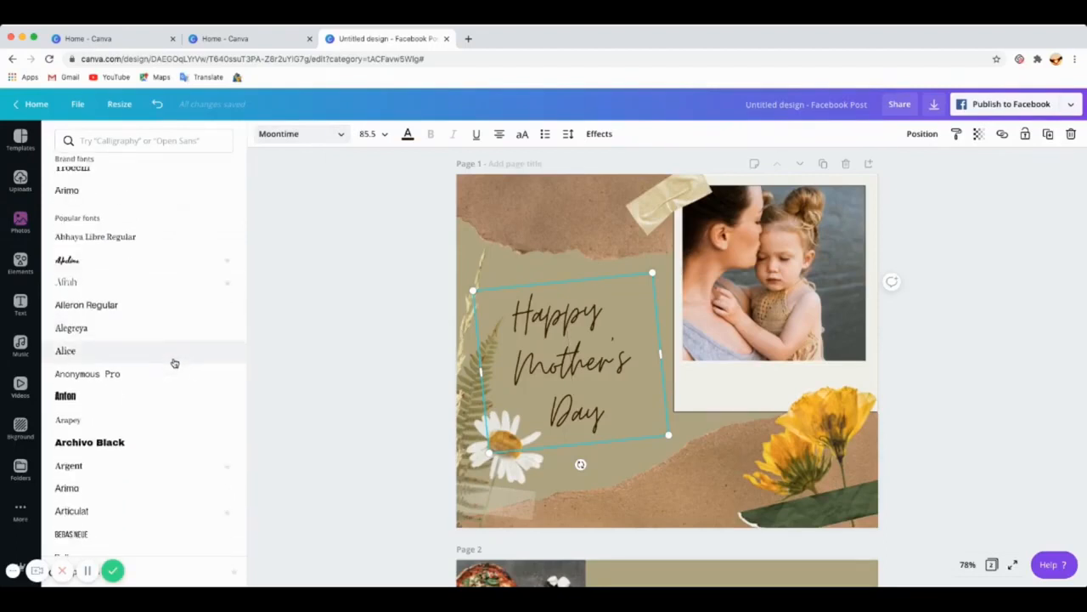
scroll(174, 363, "down", 4)
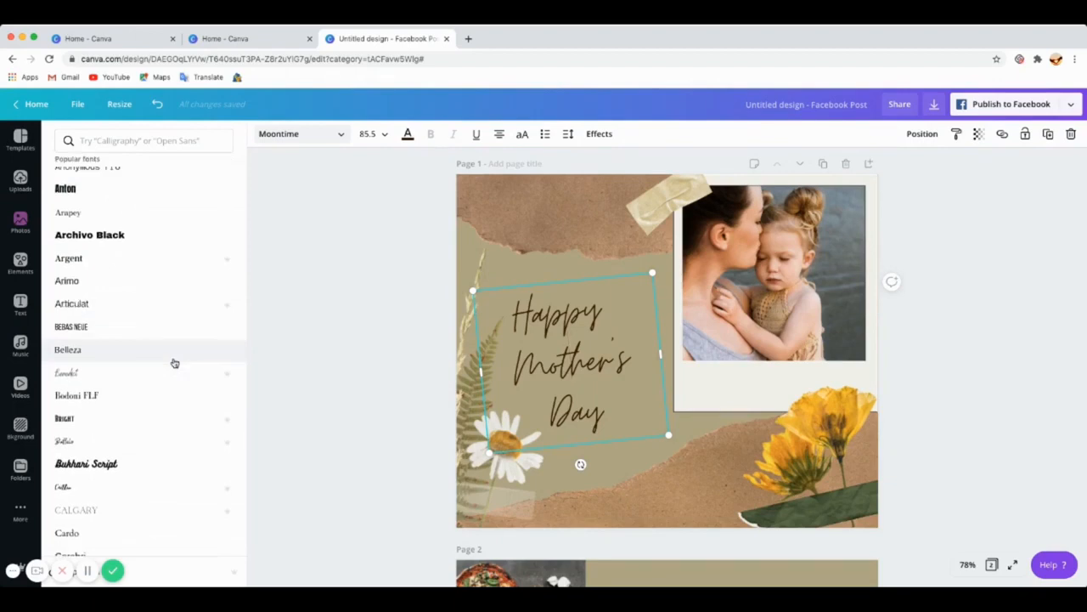
scroll(173, 366, "up", 10)
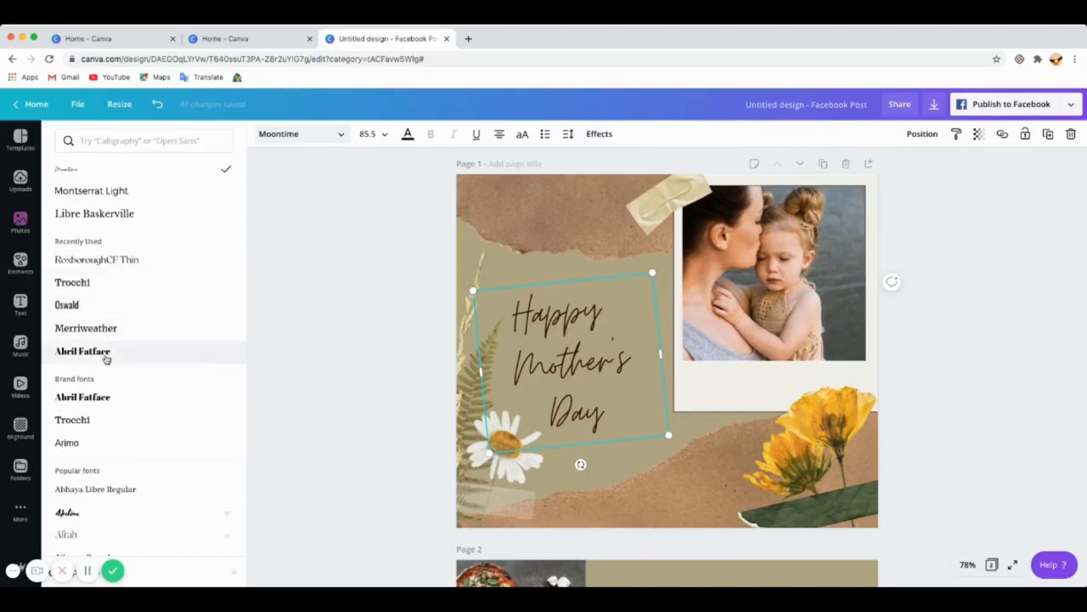
left_click(86, 193)
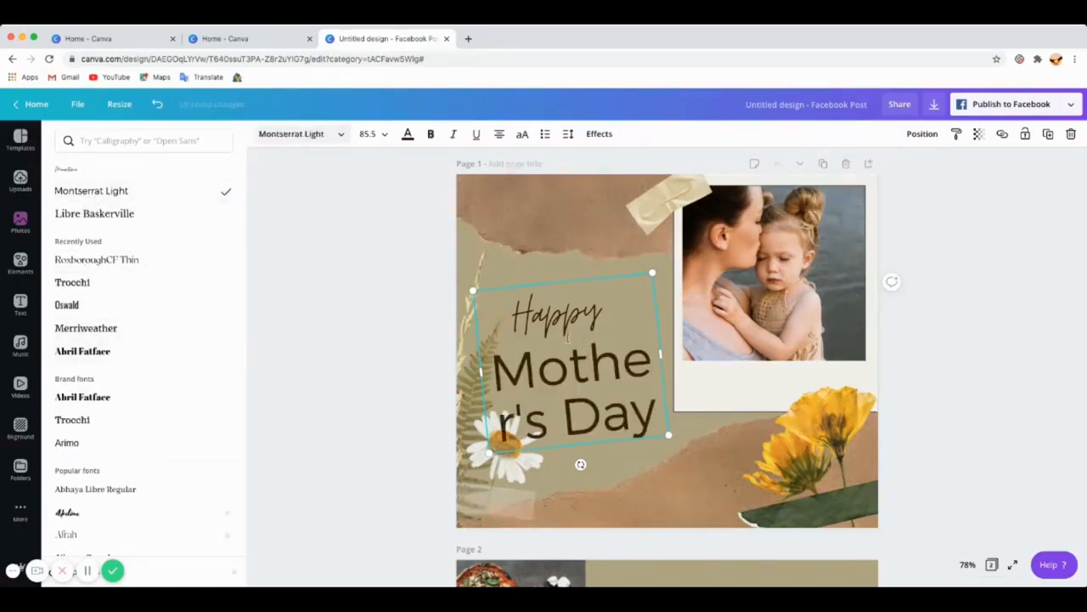
Step: Apply Montserrat Light to the word Happy in the heading as well
left_click_drag(603, 316, 562, 307)
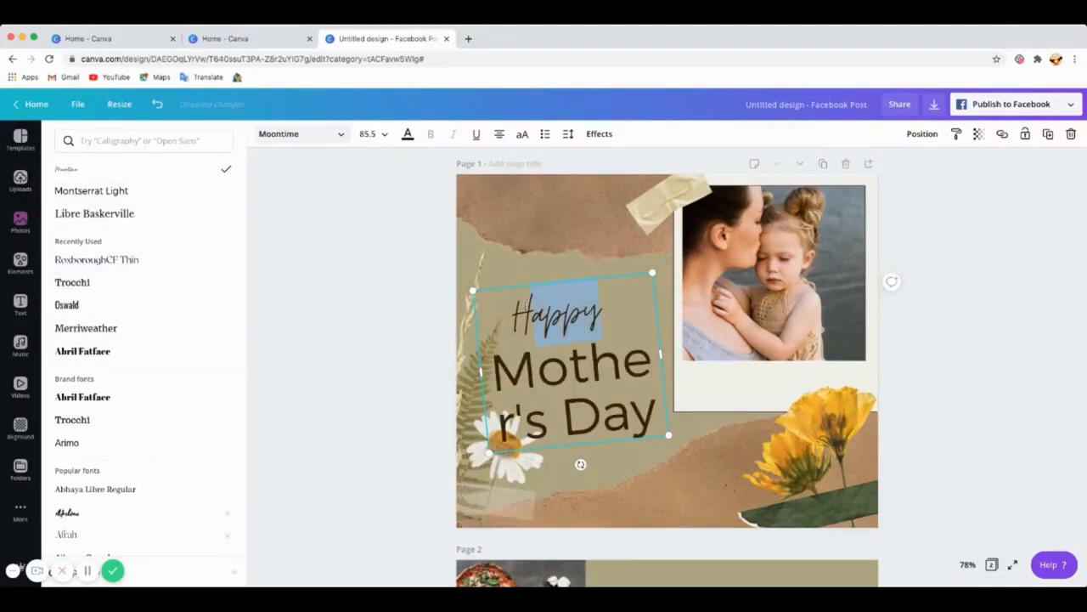
left_click(101, 190)
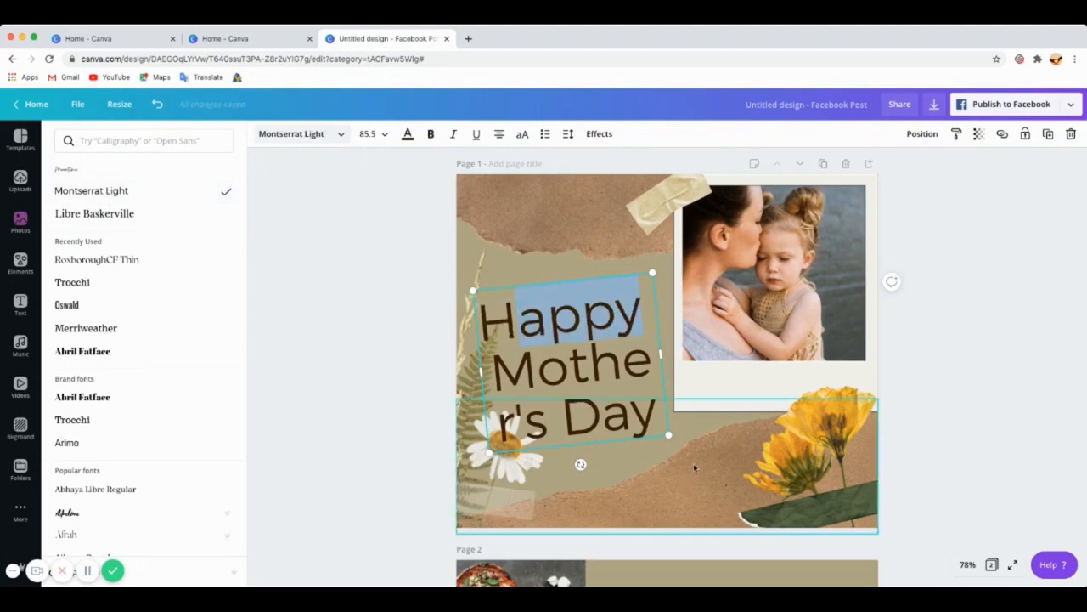
Step: Resize the heading text box and reposition it in the left area of page 1 at font size 72.2
left_click_drag(669, 435, 619, 409)
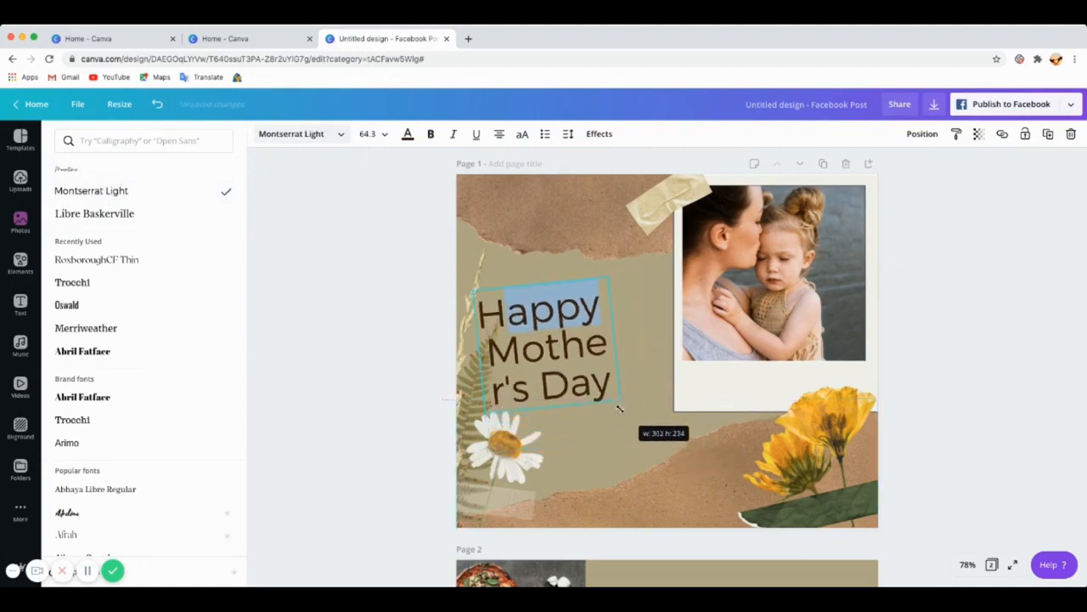
left_click_drag(520, 349, 590, 299)
left_click(534, 272)
left_click(536, 237)
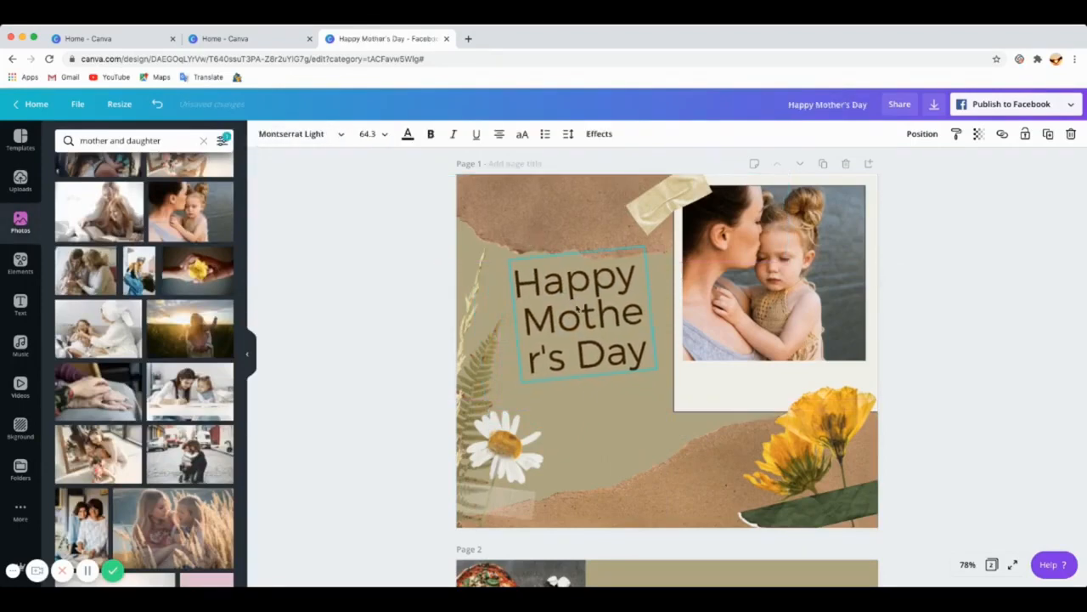
left_click_drag(521, 381, 506, 397)
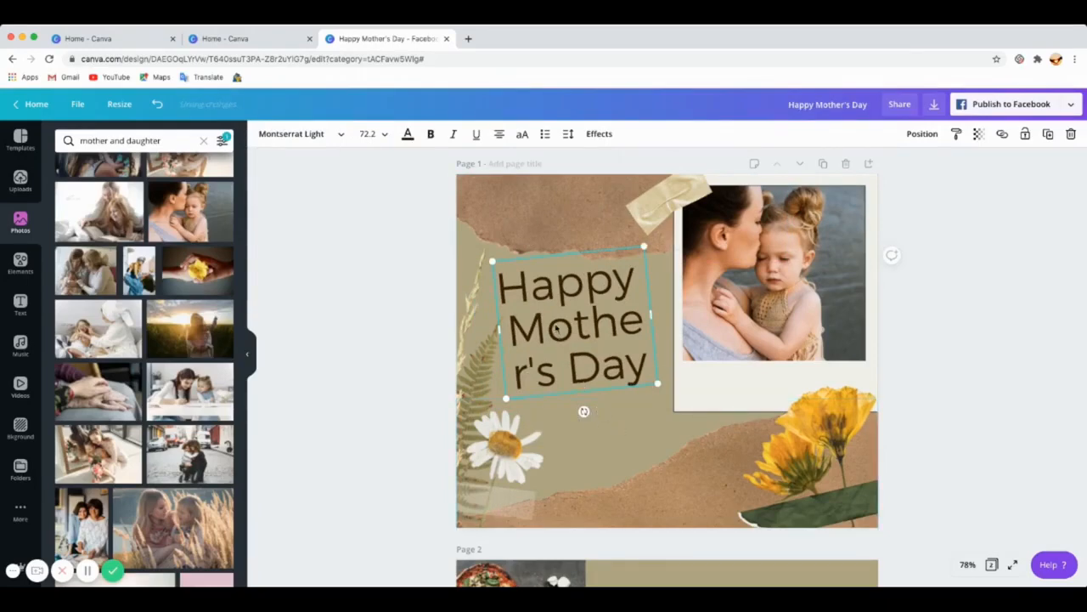
Step: Set the heading text colour to white
left_click(409, 137)
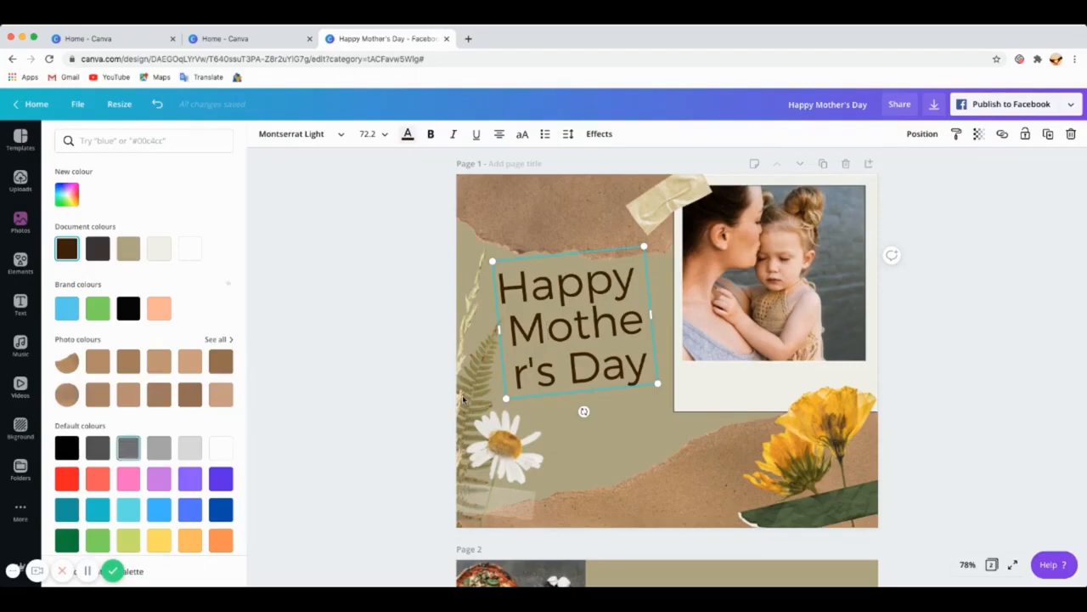
left_click(638, 438)
left_click(590, 353)
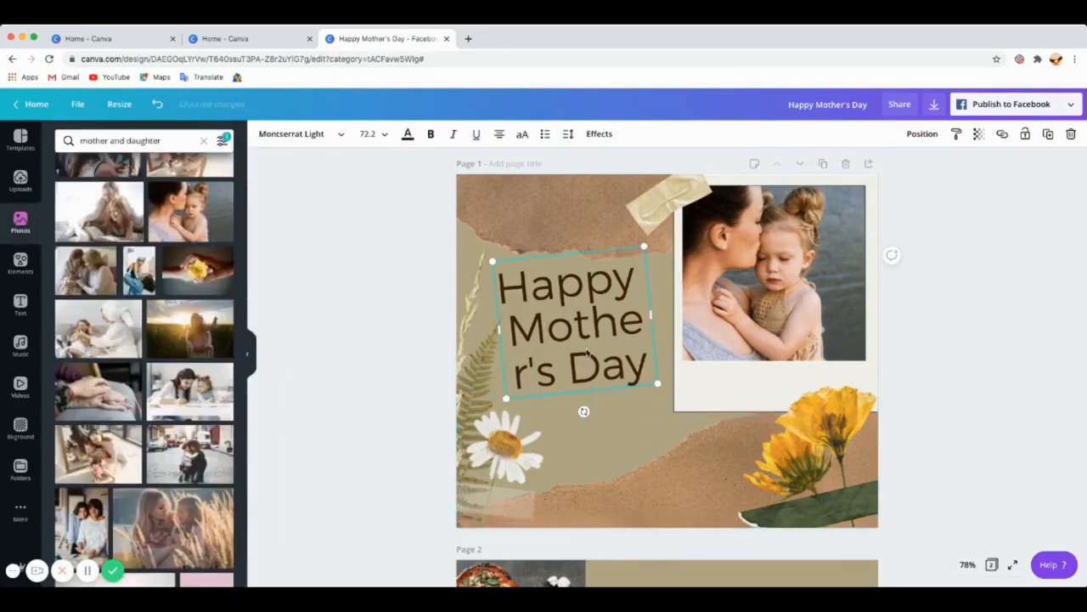
left_click(408, 133)
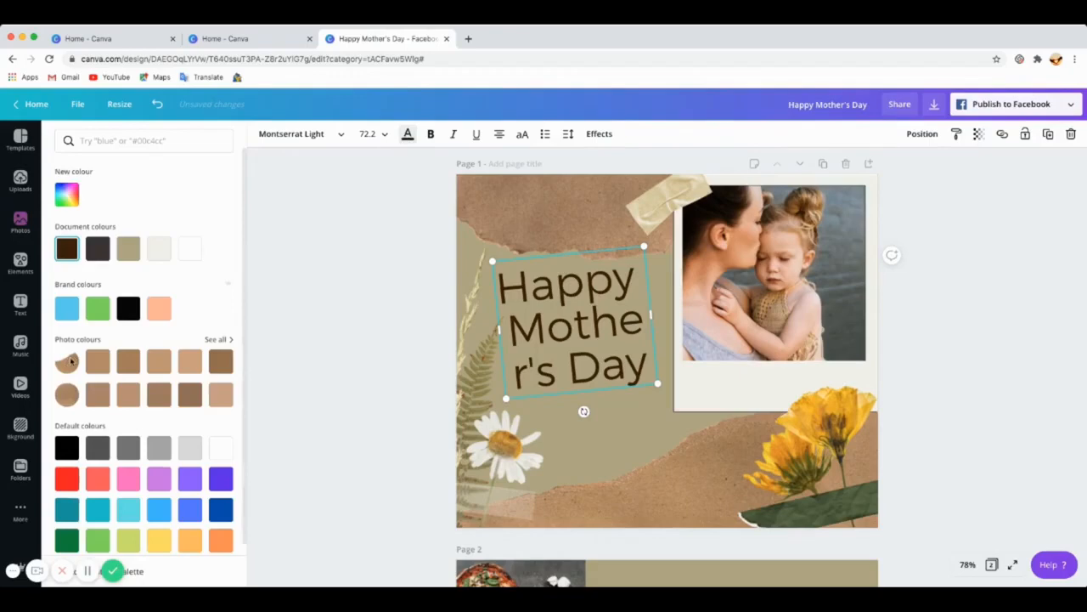
left_click(66, 450)
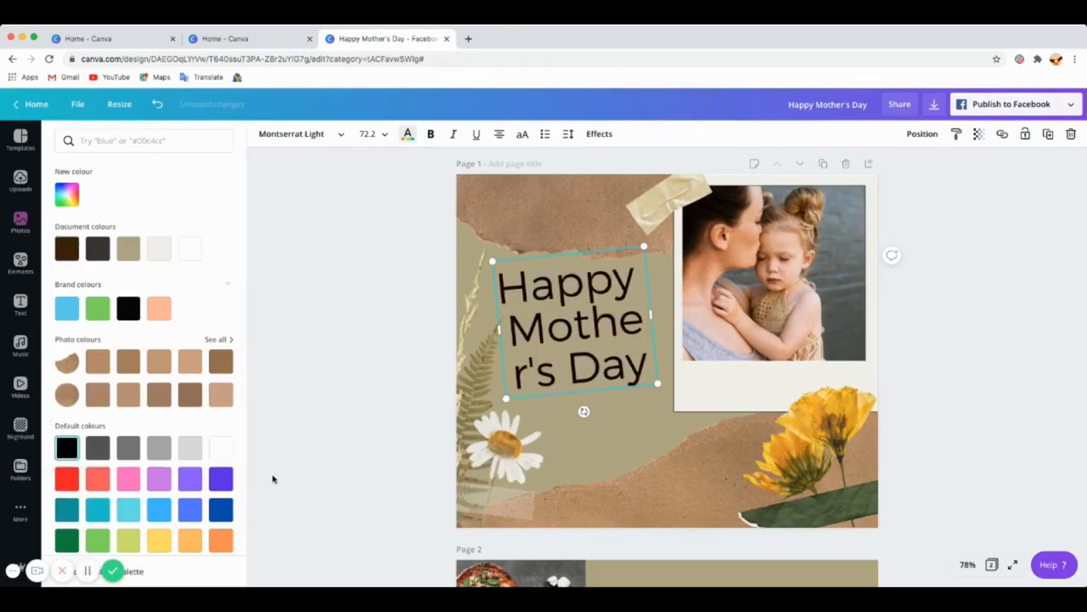
left_click(220, 448)
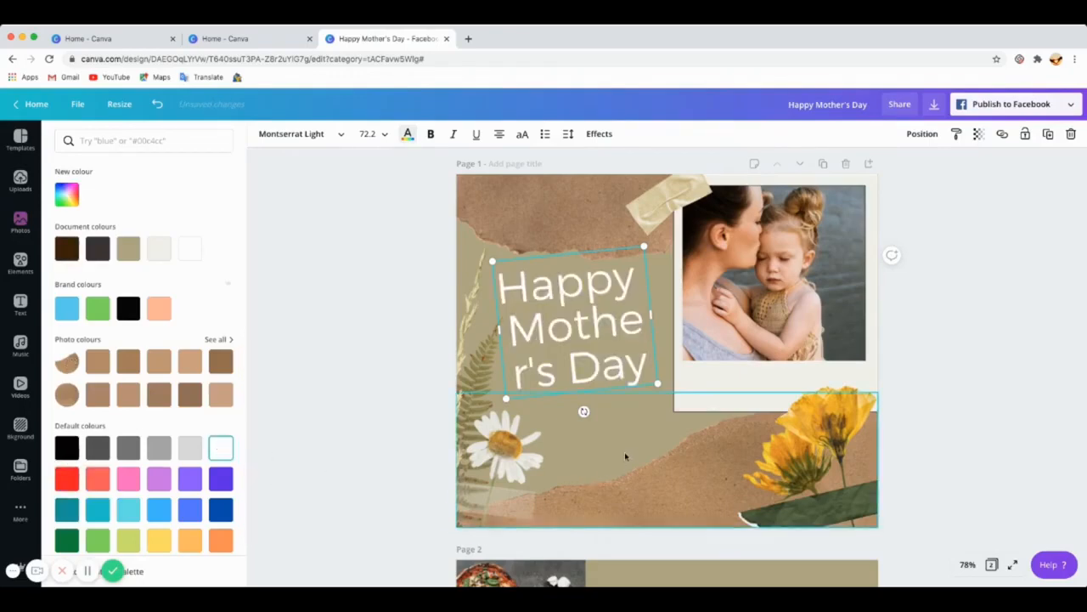
Step: Delete the tape strip above the photo frame, then undo the deletion
left_click(613, 447)
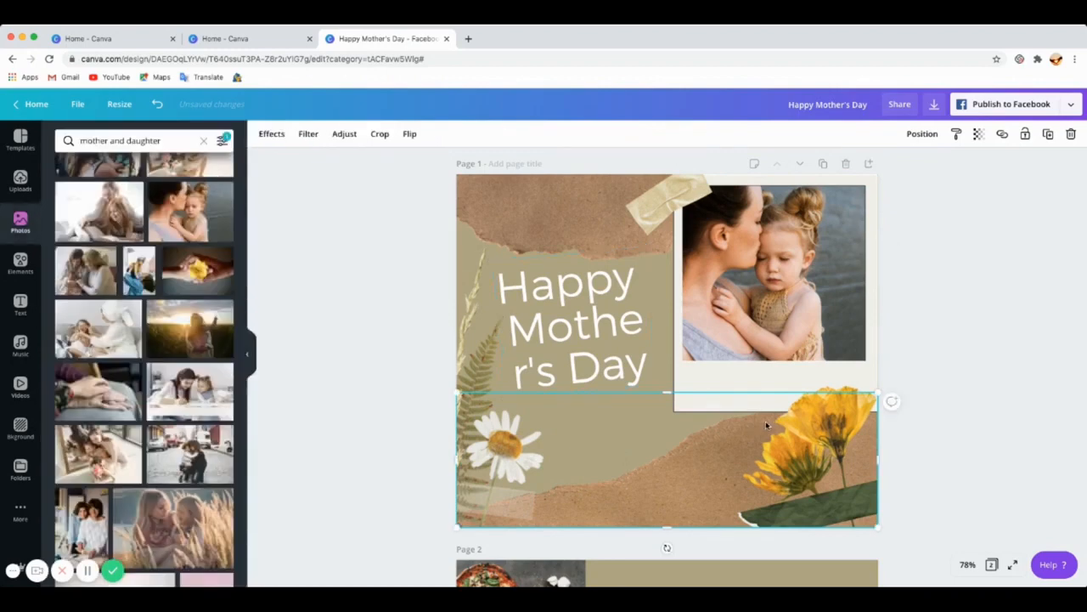
left_click(520, 455)
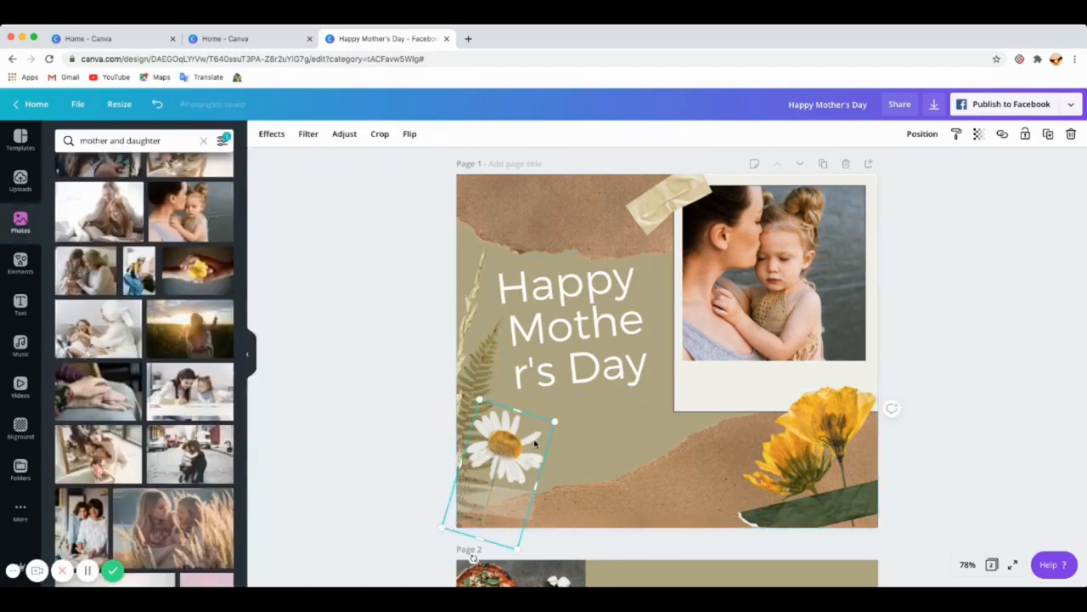
left_click(658, 206)
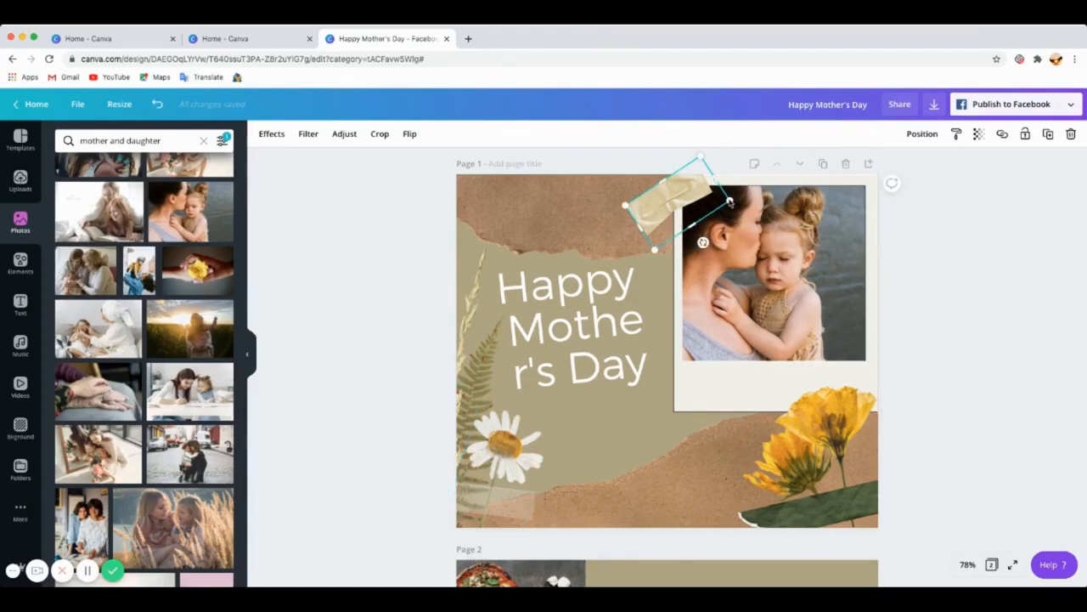
left_click(1071, 134)
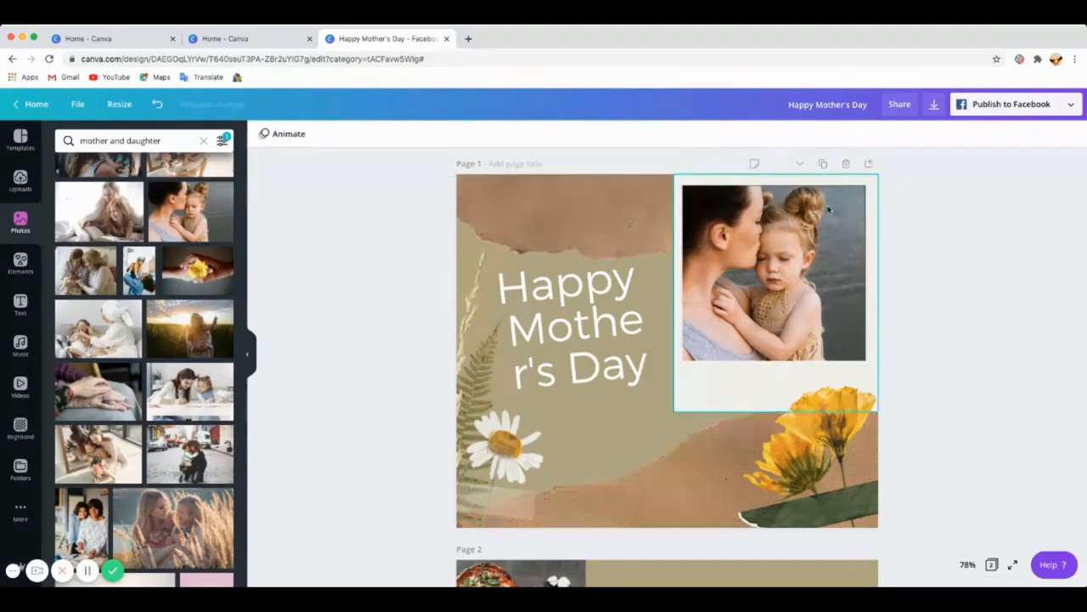
left_click(158, 104)
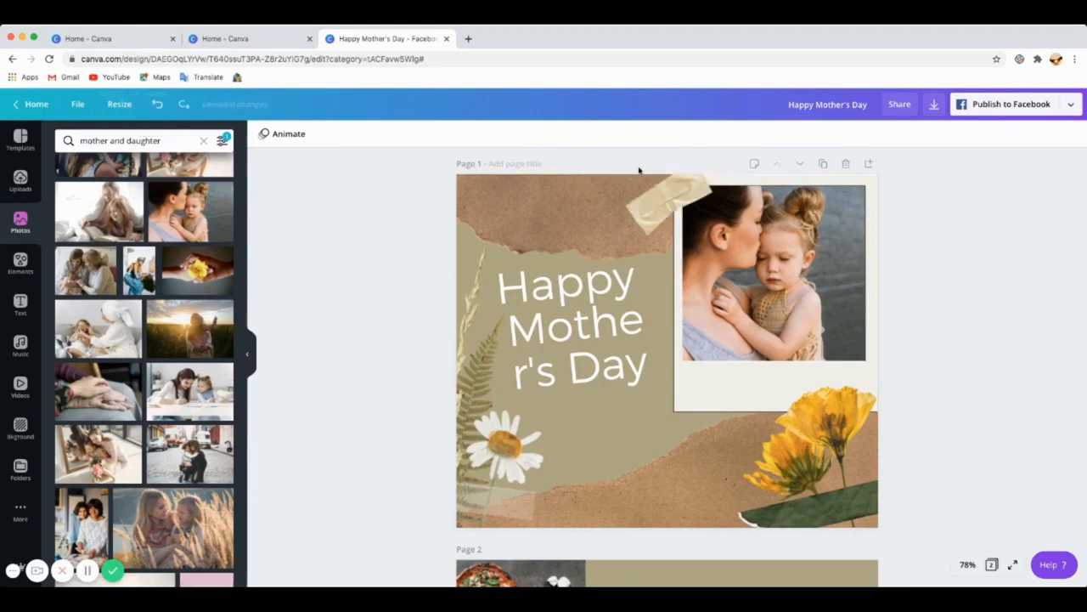
Step: Delete the tape strip from the top of the photo frame
left_click(690, 191)
key("Delete")
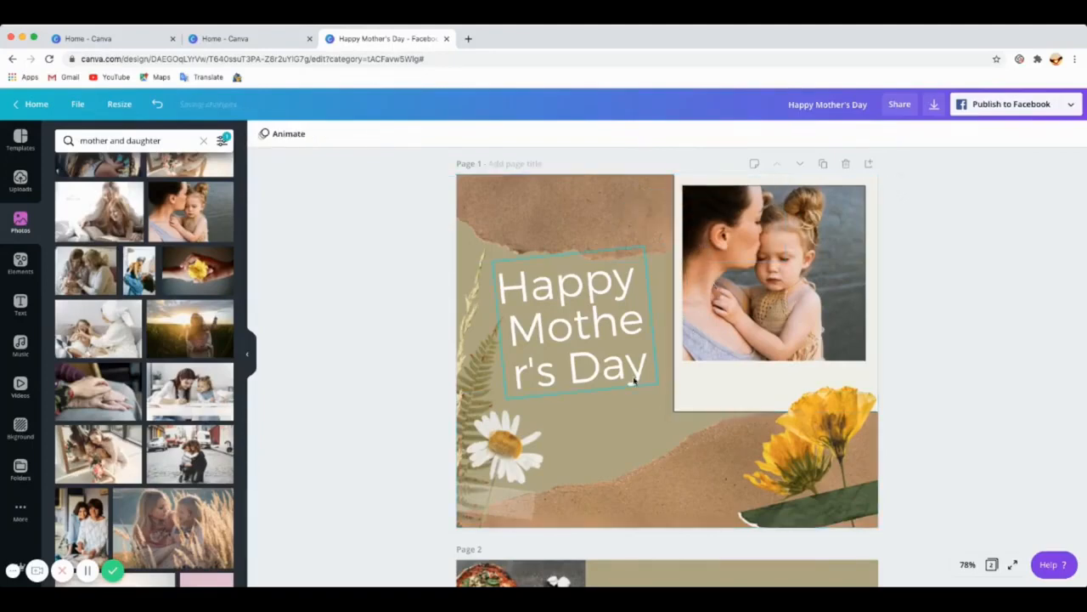
Step: Scroll between page 1 and page 2 to review both layouts
scroll(662, 298, "down", 5)
scroll(662, 298, "down", 4)
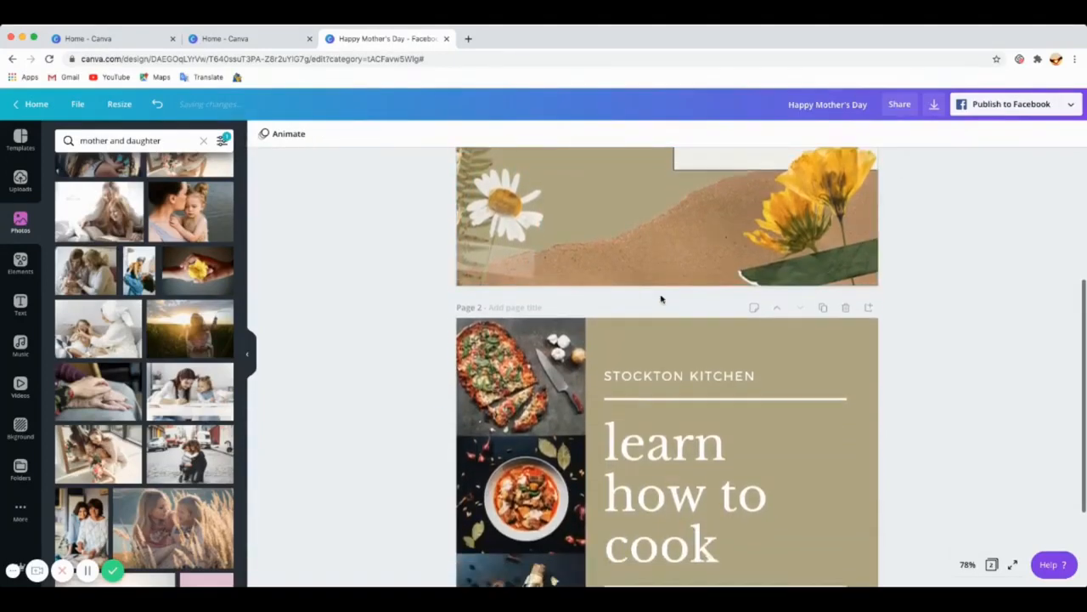
scroll(680, 315, "up", 3)
scroll(704, 334, "up", 5)
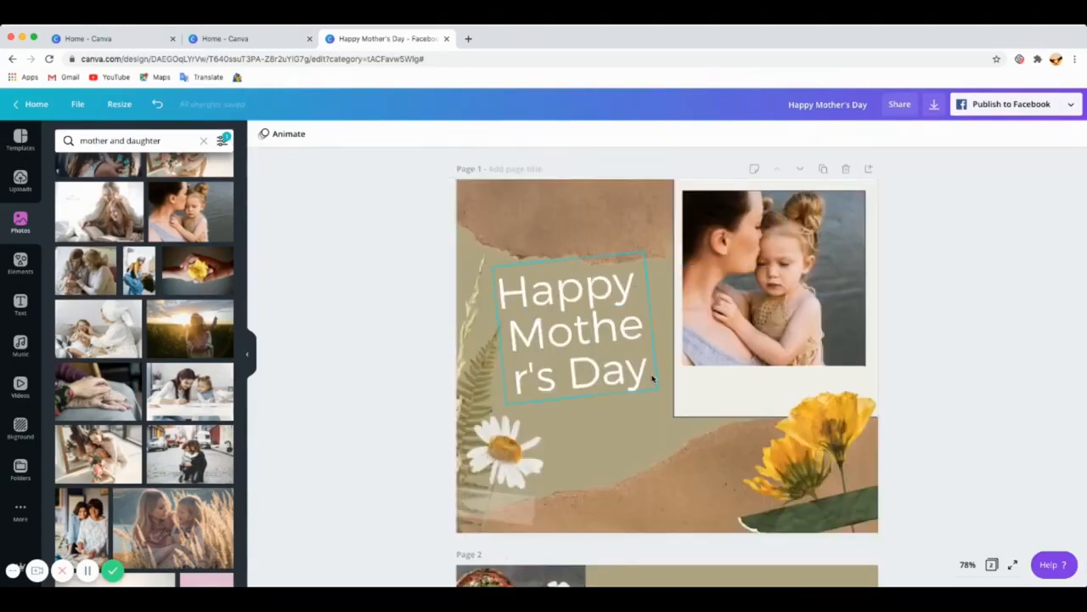
scroll(662, 371, "down", 4)
scroll(662, 370, "up", 3)
scroll(662, 371, "up", 1)
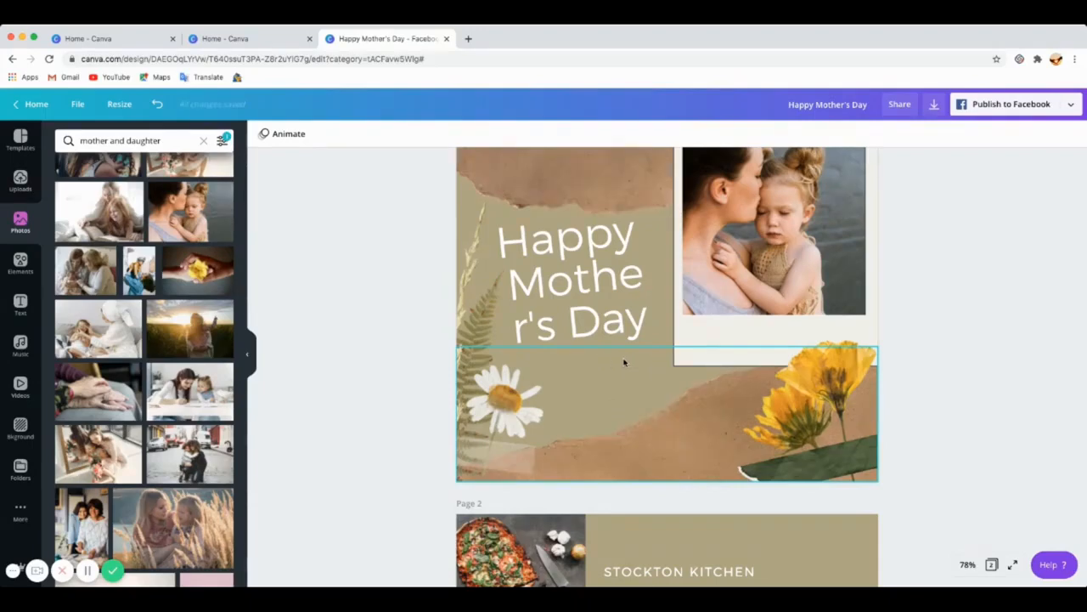
scroll(668, 396, "down", 3)
scroll(669, 395, "down", 2)
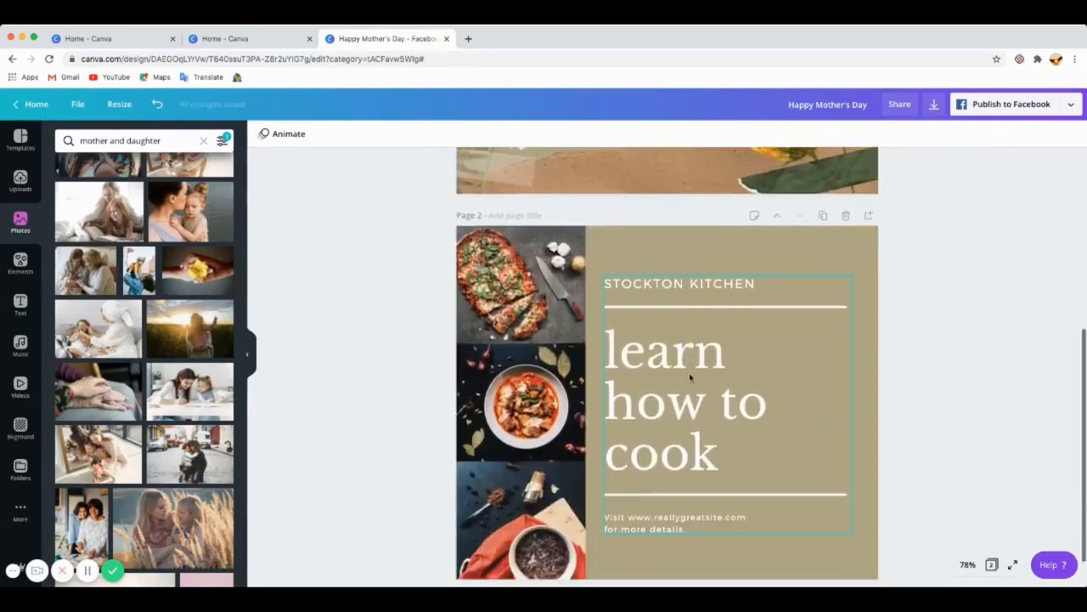
Step: Ungroup the text block on page 2 and move the STOCKTON KITCHEN label slightly up
left_click(718, 337)
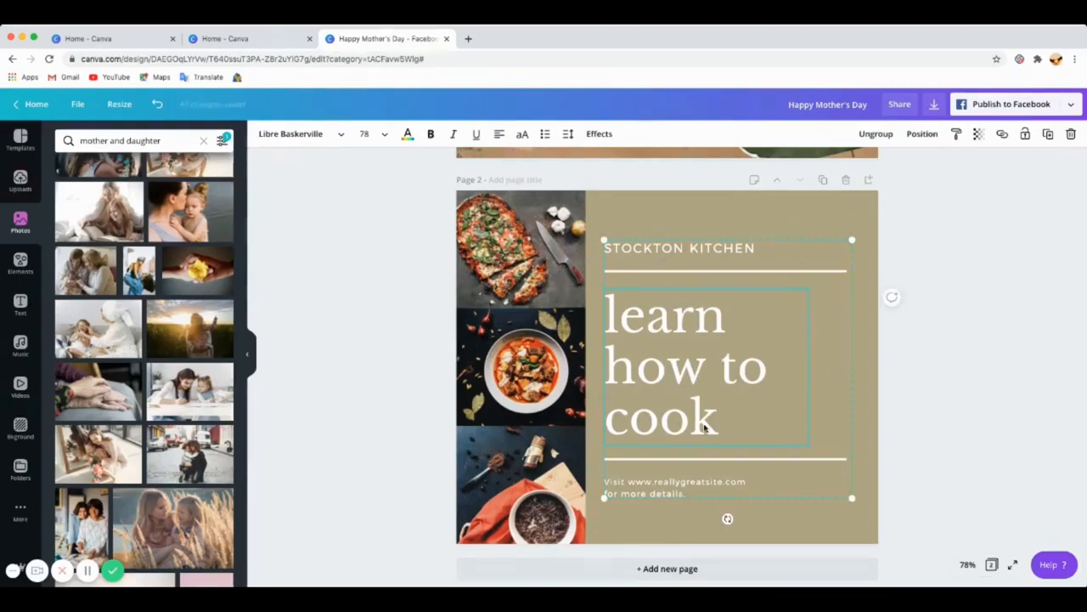
left_click_drag(715, 390, 692, 380)
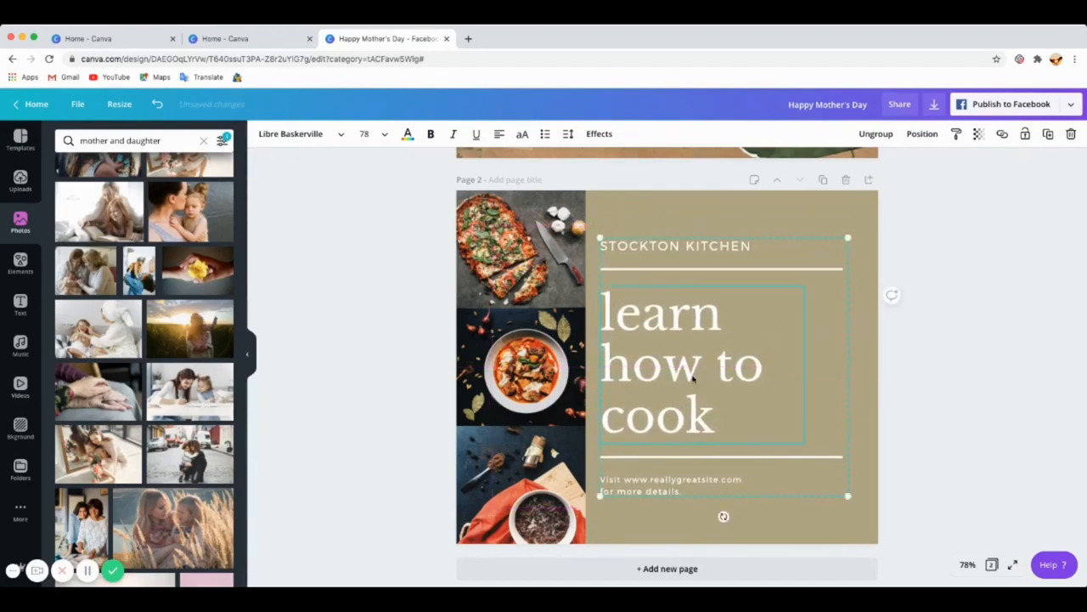
left_click(876, 135)
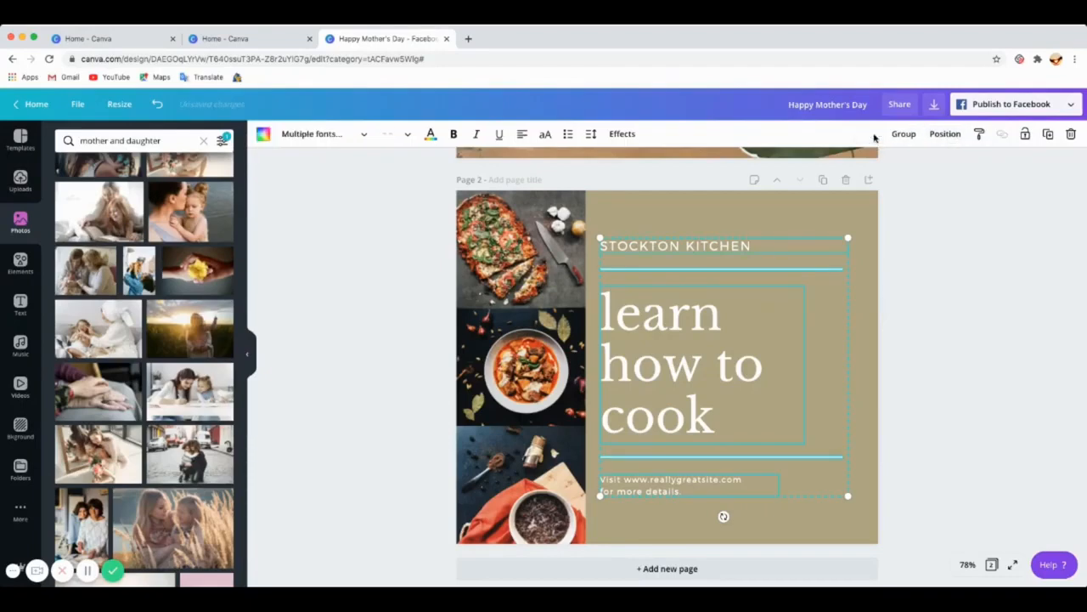
left_click(745, 222)
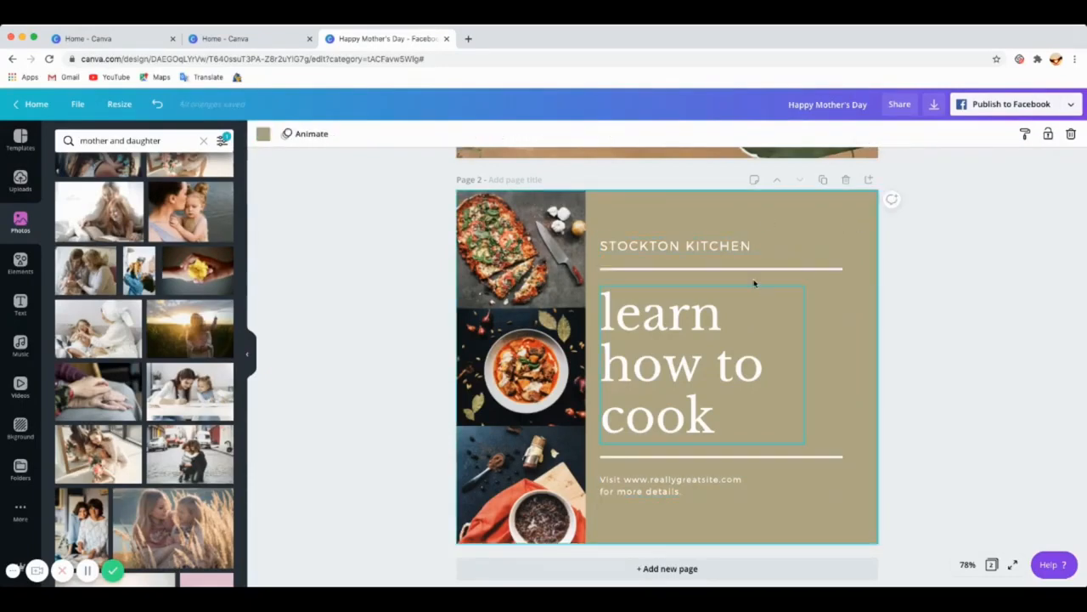
left_click(729, 248)
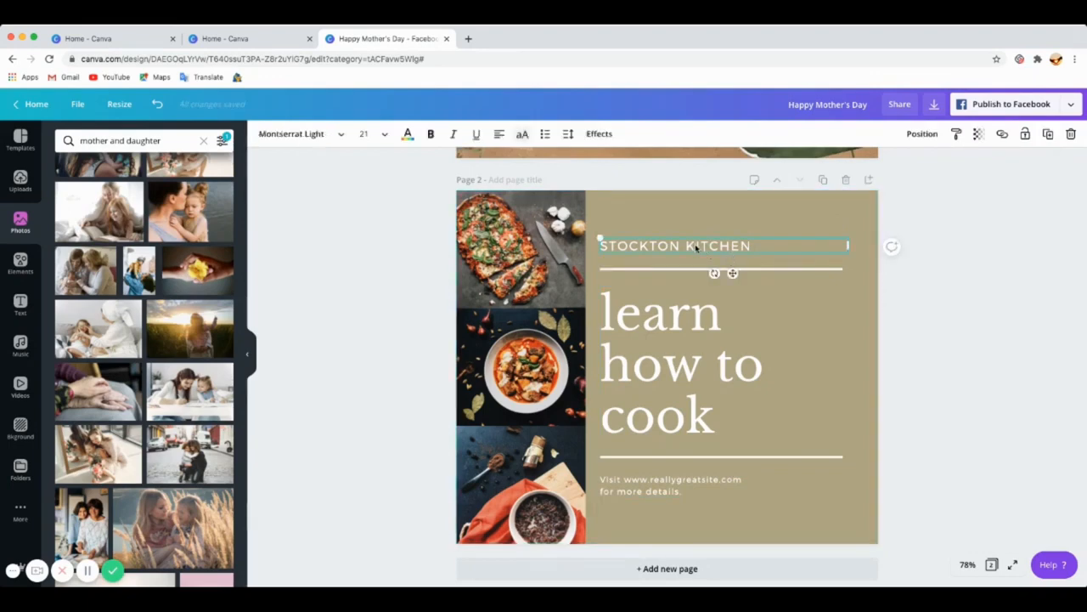
left_click_drag(695, 246, 695, 233)
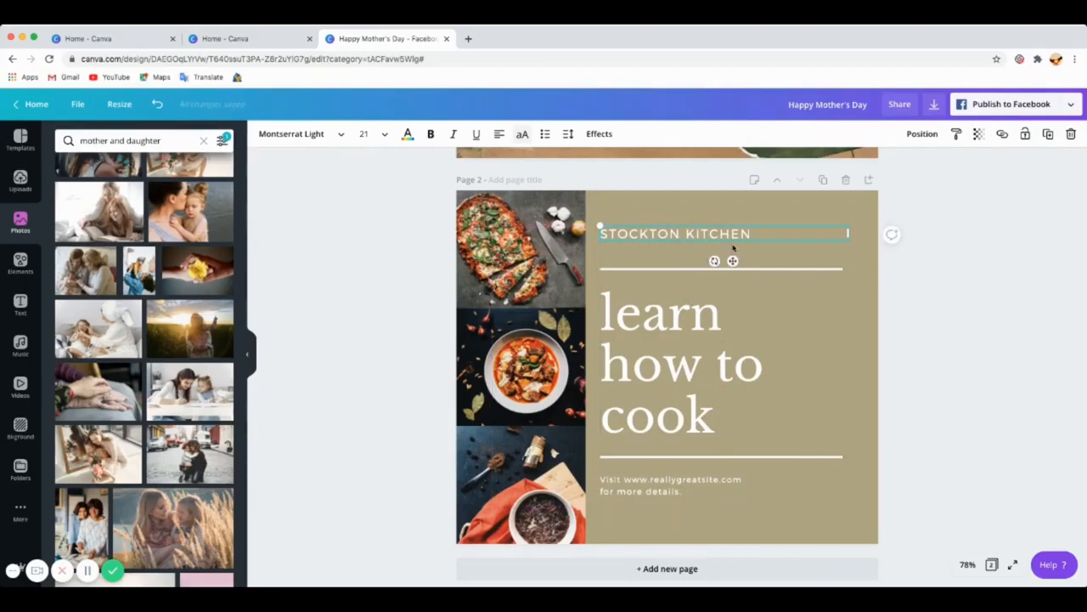
Step: Widen the 'learn how to cook' text box on page 2
left_click(673, 363)
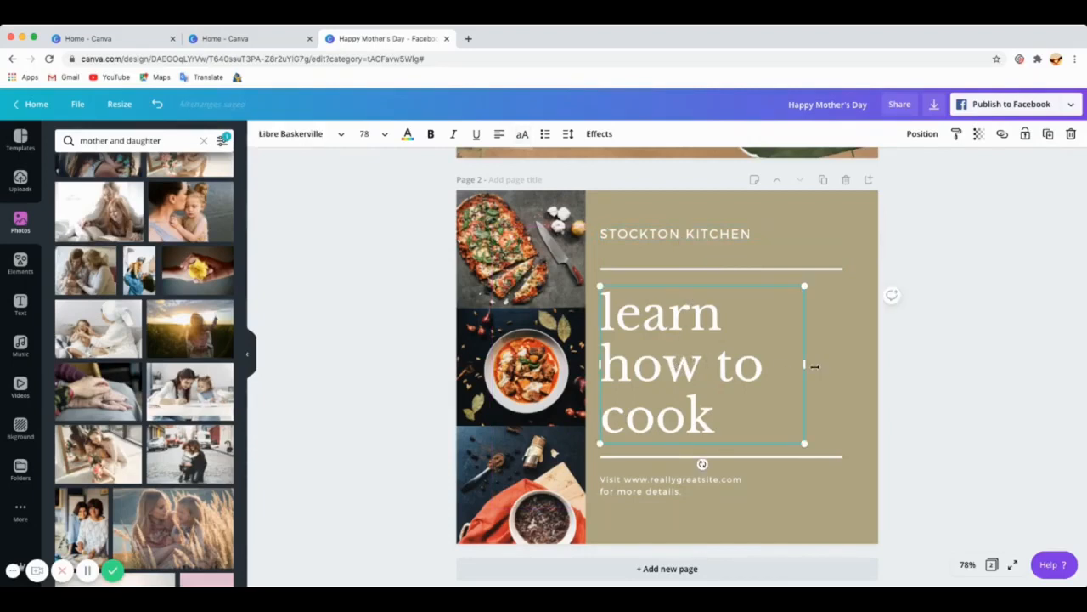
left_click_drag(813, 364, 850, 365)
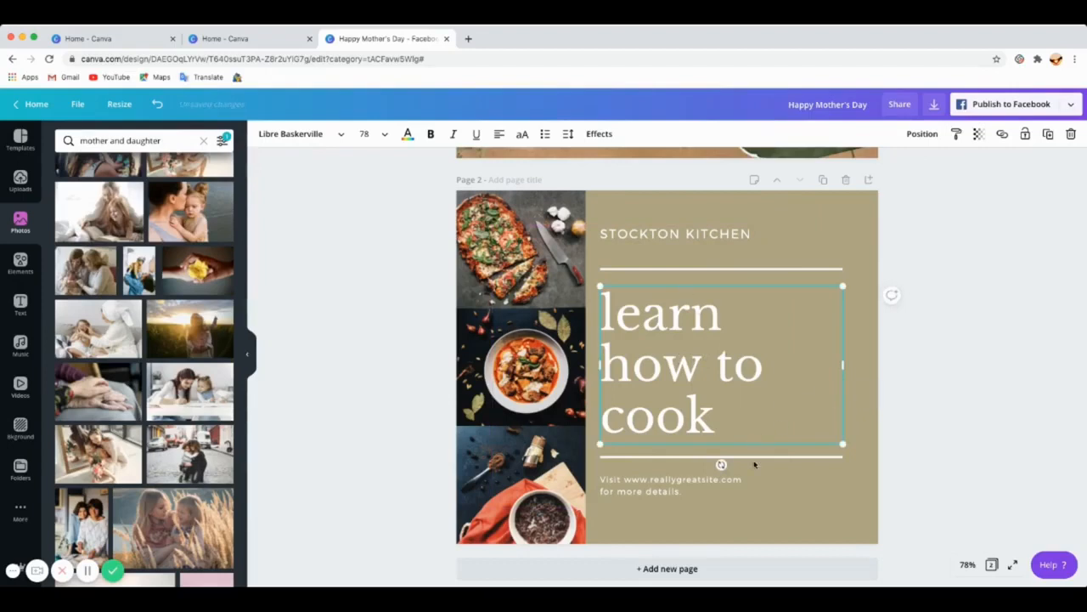
left_click(853, 514)
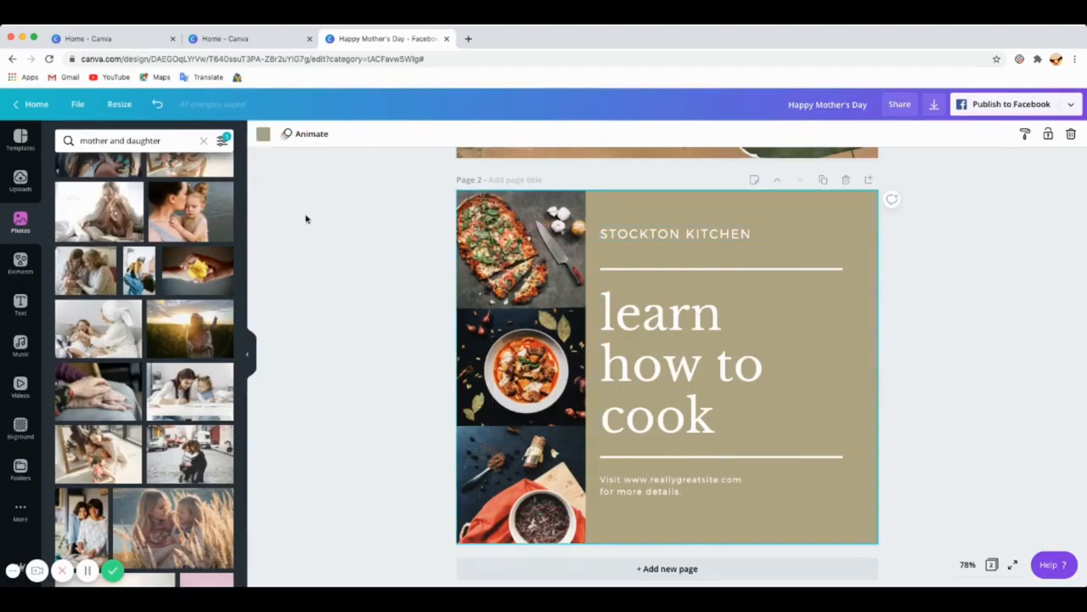
Step: Set page 2's background colour to a light peach, #efccbd
left_click(263, 135)
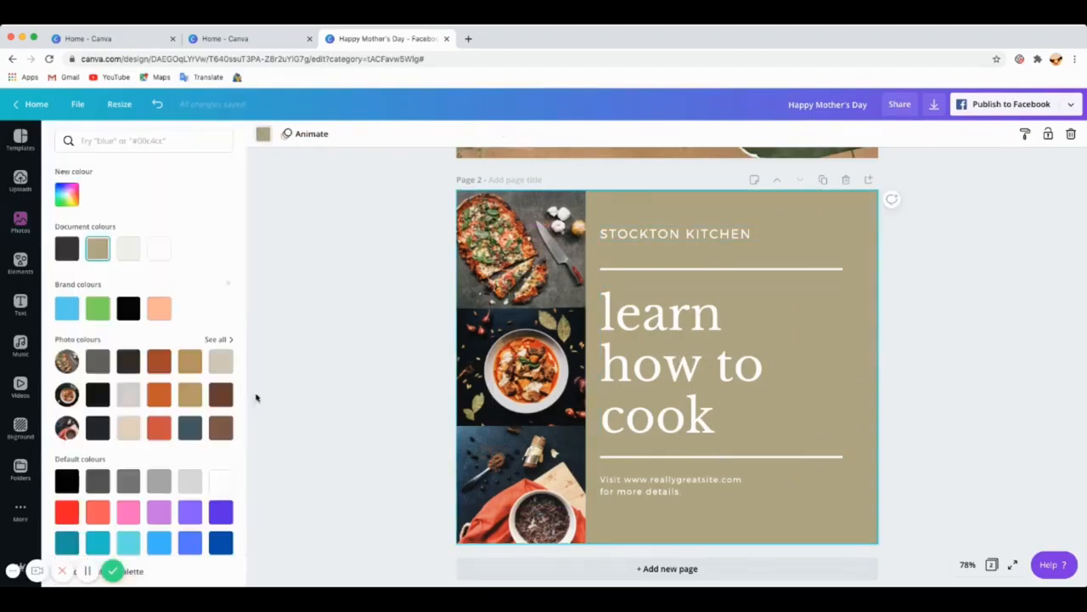
left_click(154, 311)
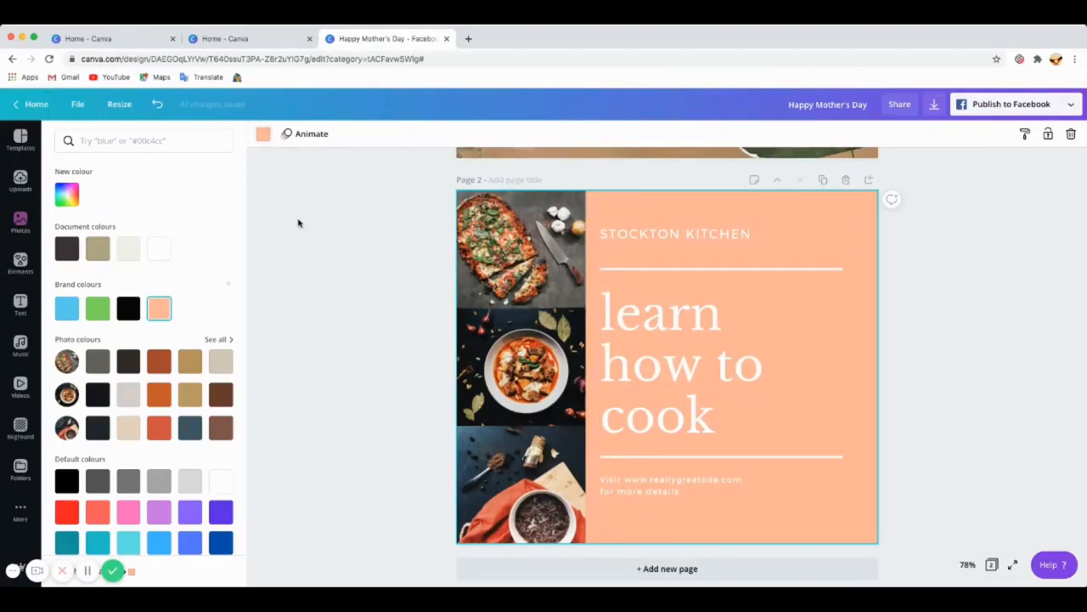
left_click(66, 194)
left_click_drag(132, 223, 96, 225)
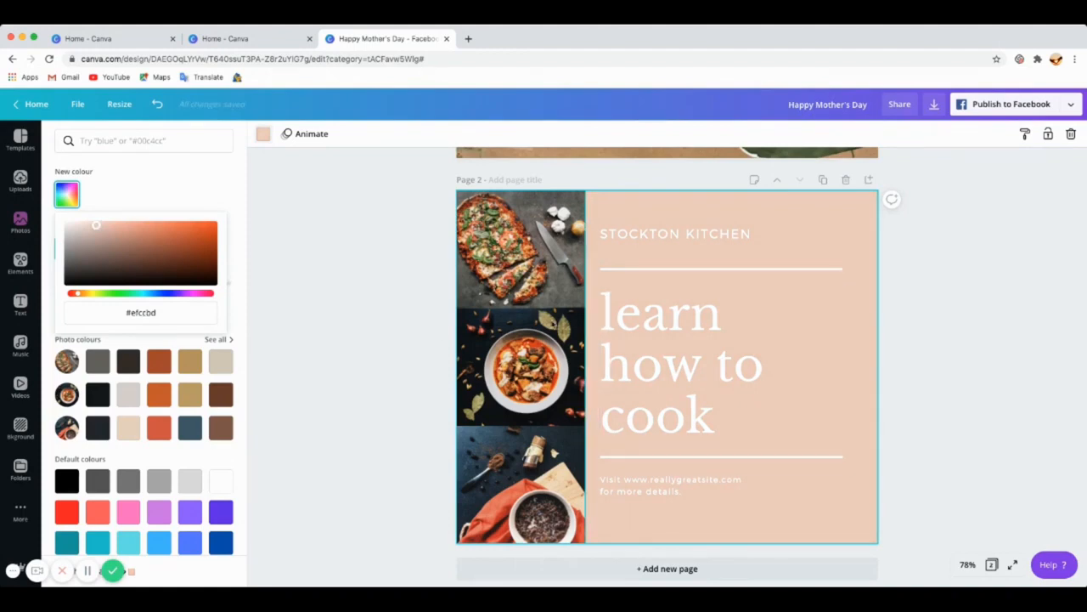
Step: Replace the top food photo on page 2 with a mother-and-daughter photo from the search results
left_click(538, 319)
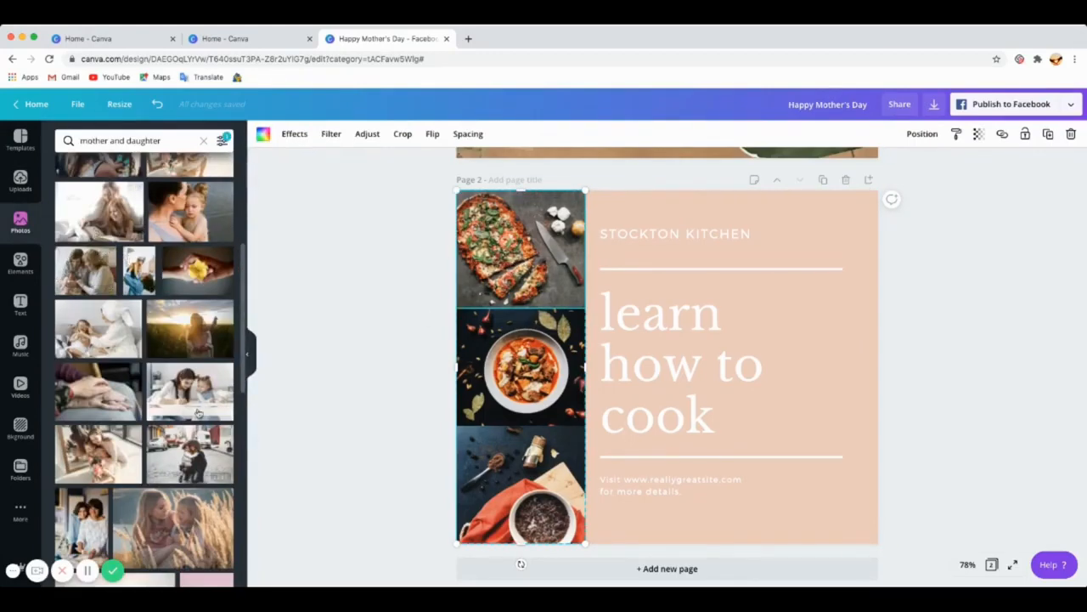
left_click(103, 450)
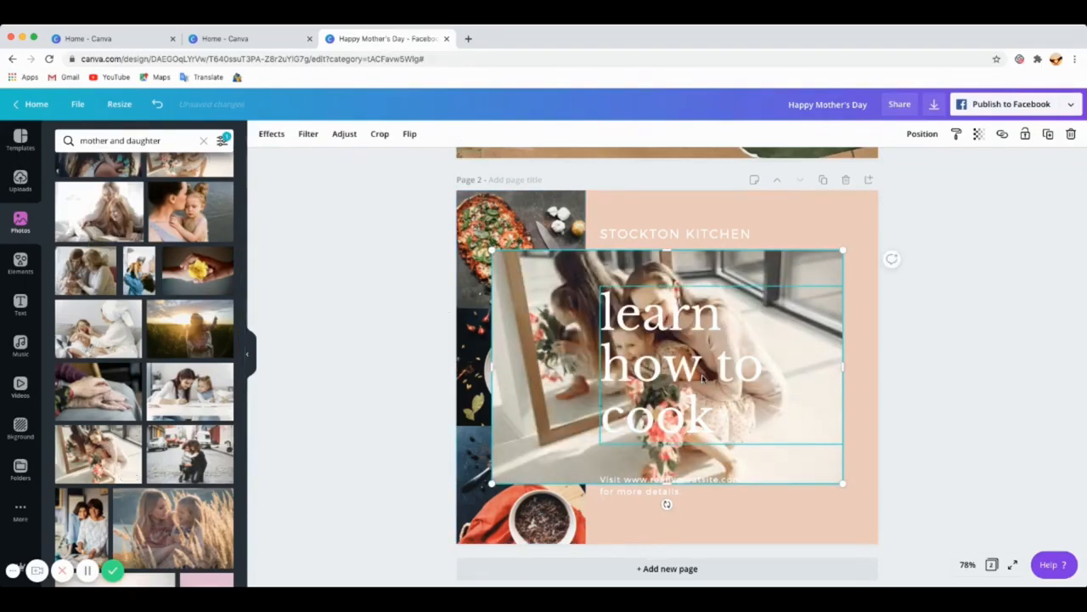
left_click_drag(559, 351, 484, 270)
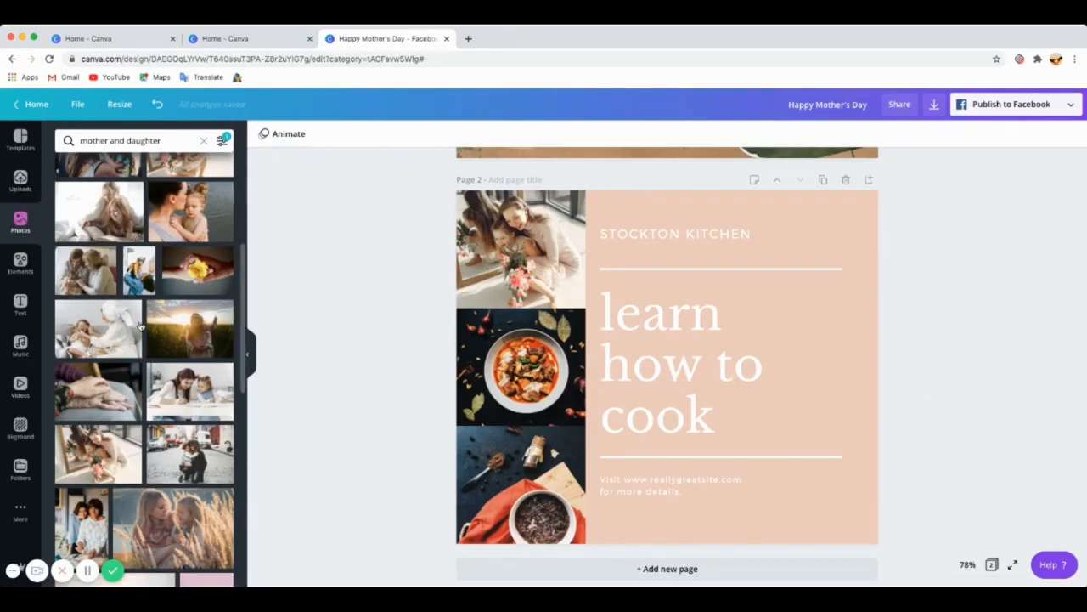
Step: Upload an image from the device into the Uploads library
scroll(149, 332, "down", 10)
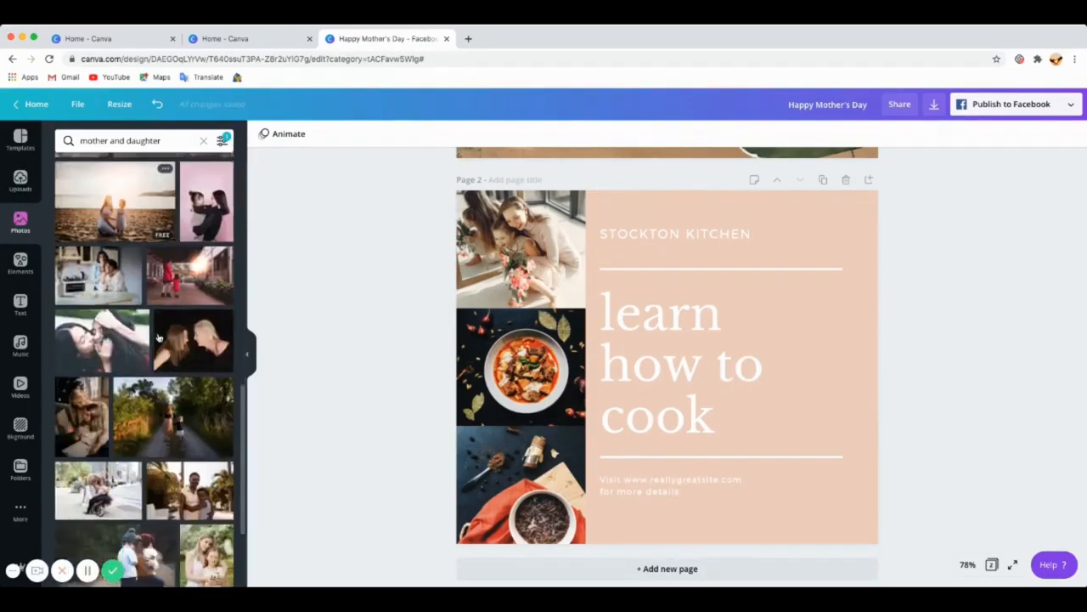
scroll(158, 338, "down", 10)
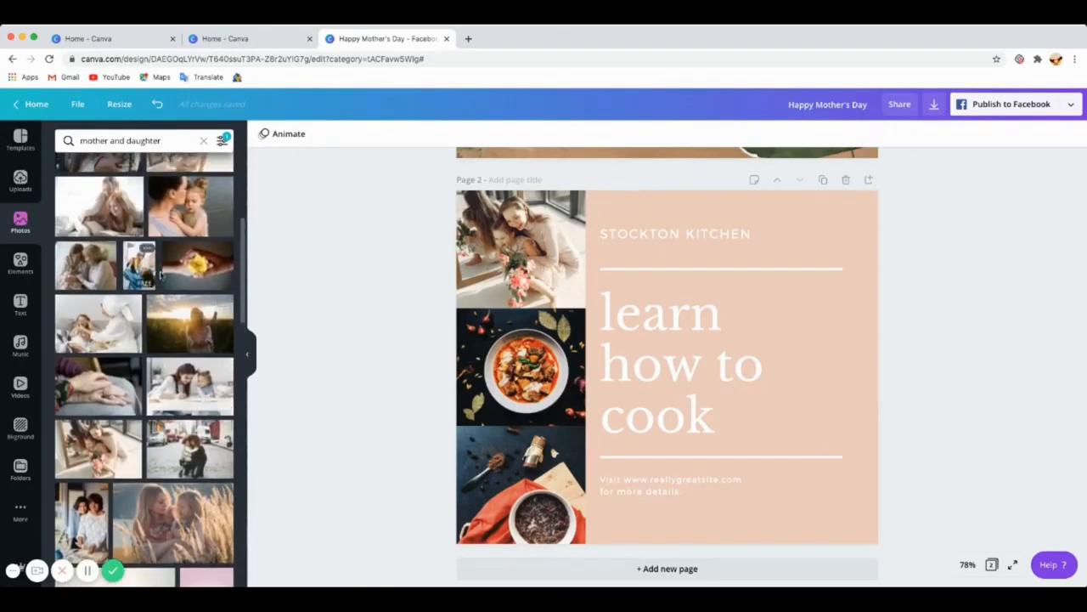
scroll(160, 275, "up", 4)
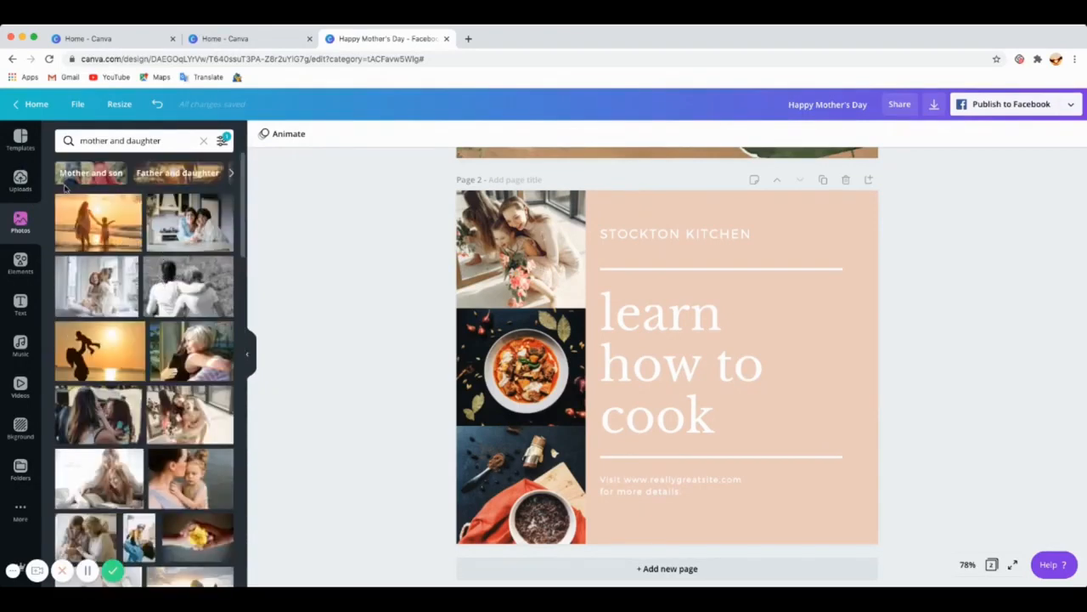
left_click(20, 180)
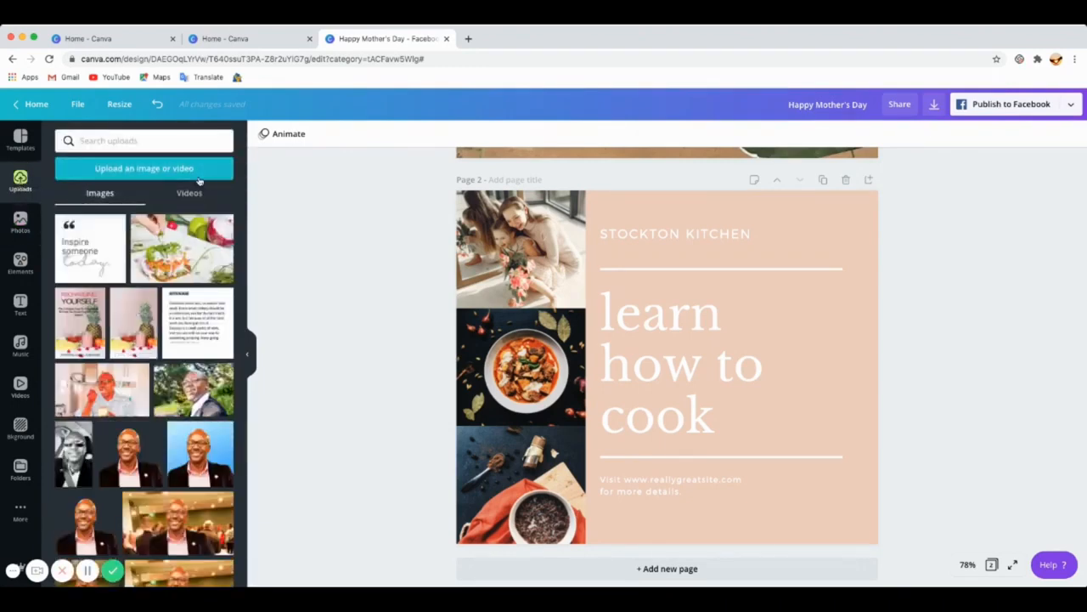
left_click(150, 170)
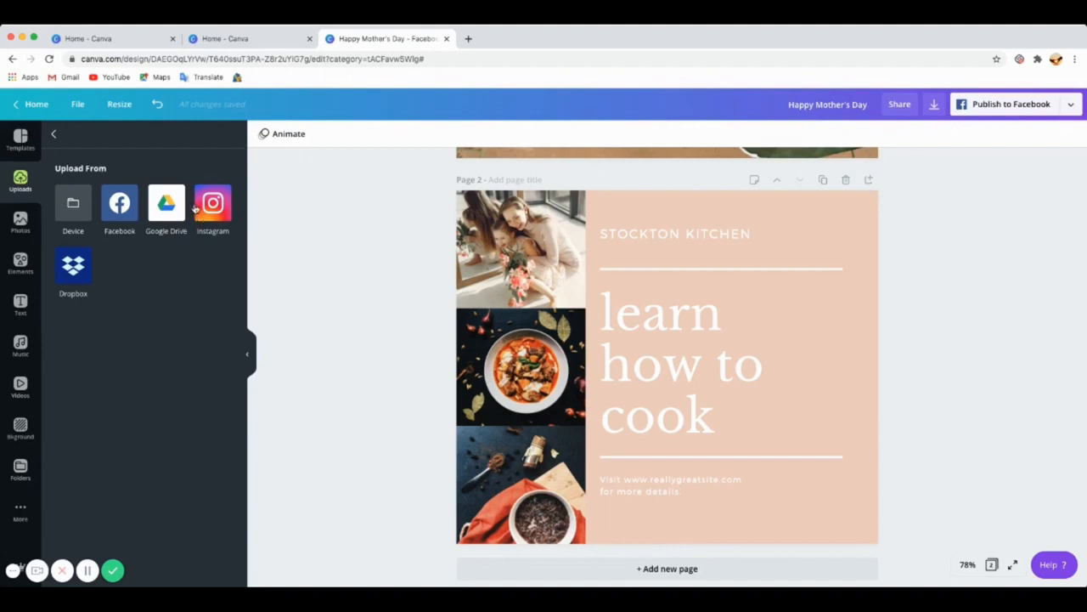
left_click(65, 225)
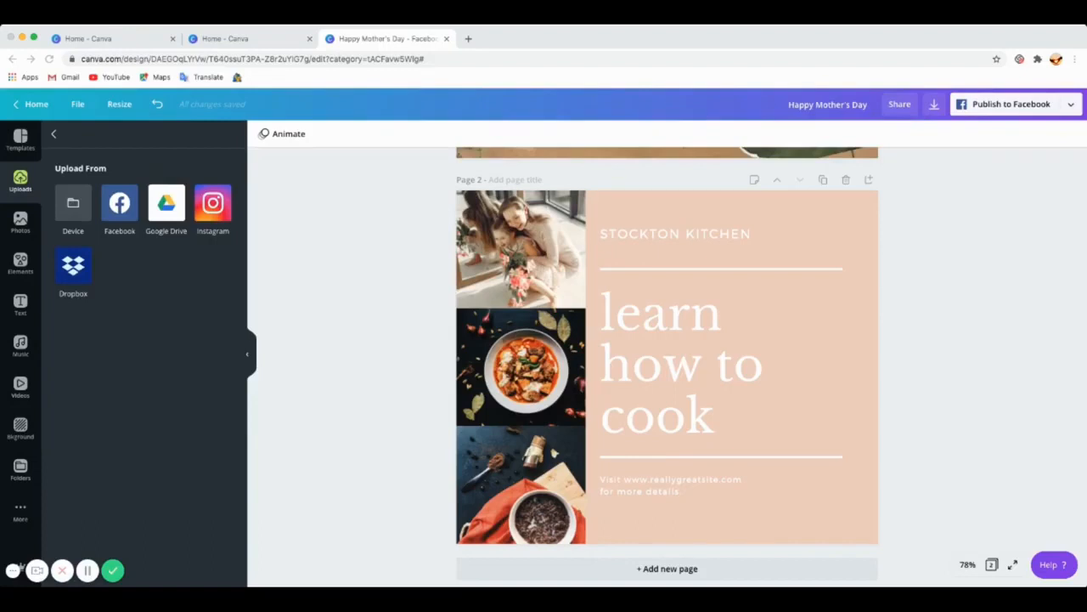
left_click_drag(262, 267, 190, 287)
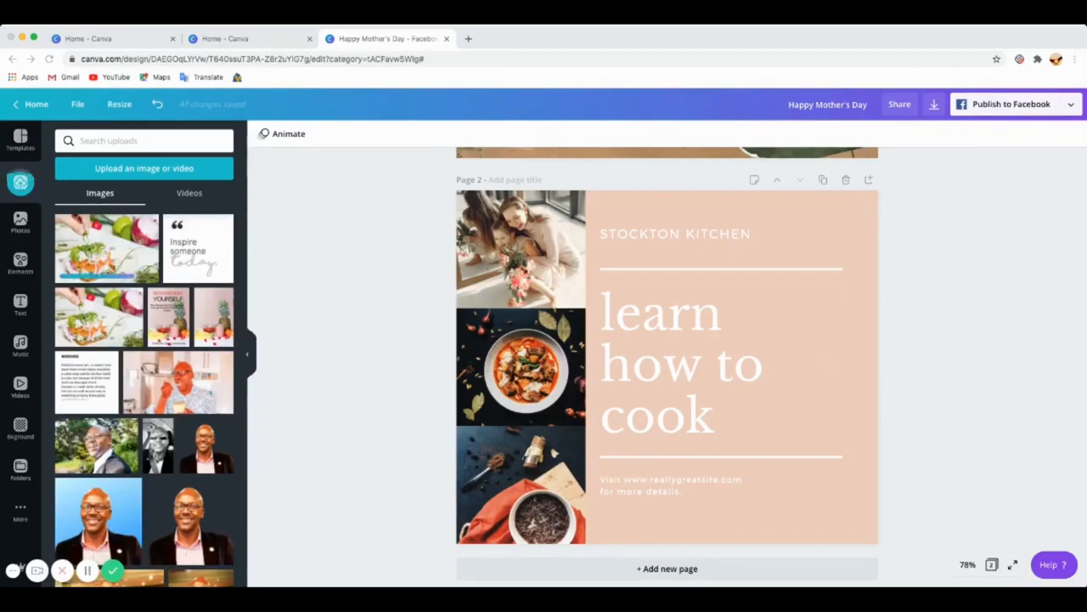
Step: Replace the bottom food photo on page 2 with the uploaded salad toast image
left_click(703, 315)
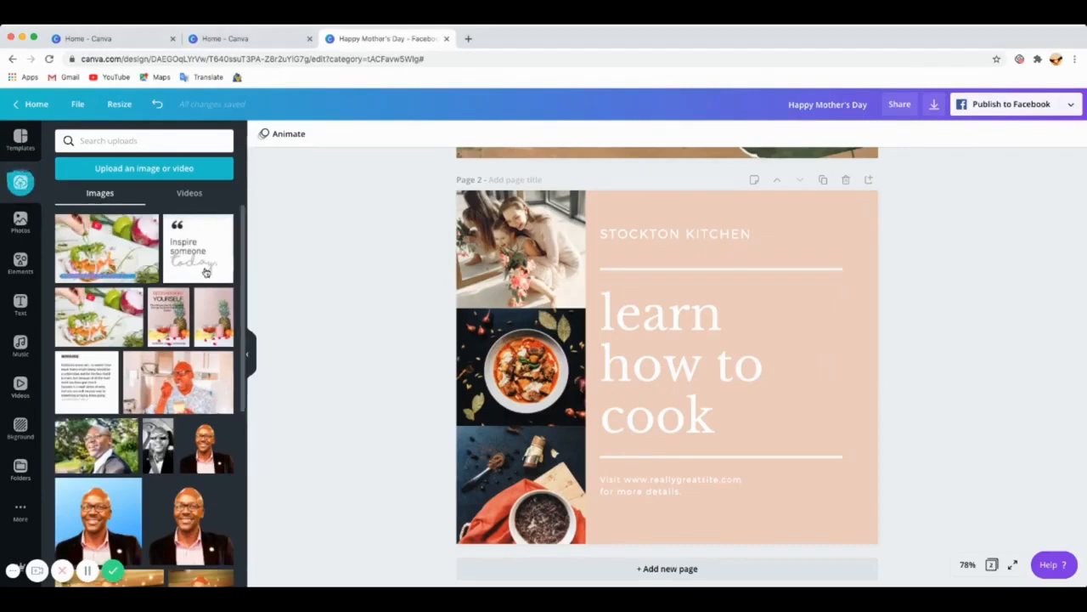
scroll(581, 362, "down", 1)
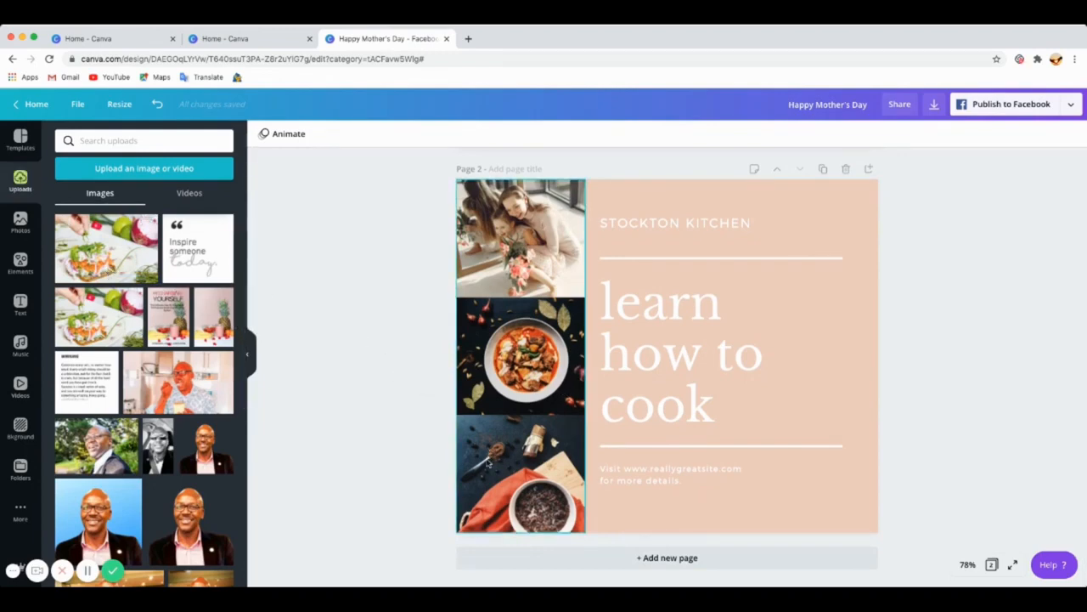
left_click(509, 461)
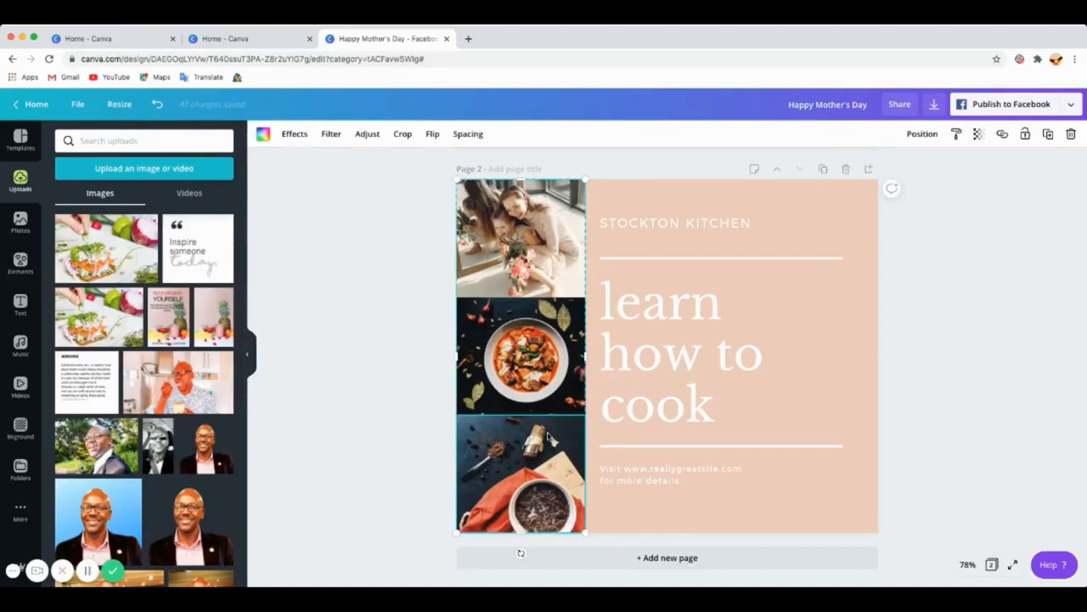
left_click(111, 255)
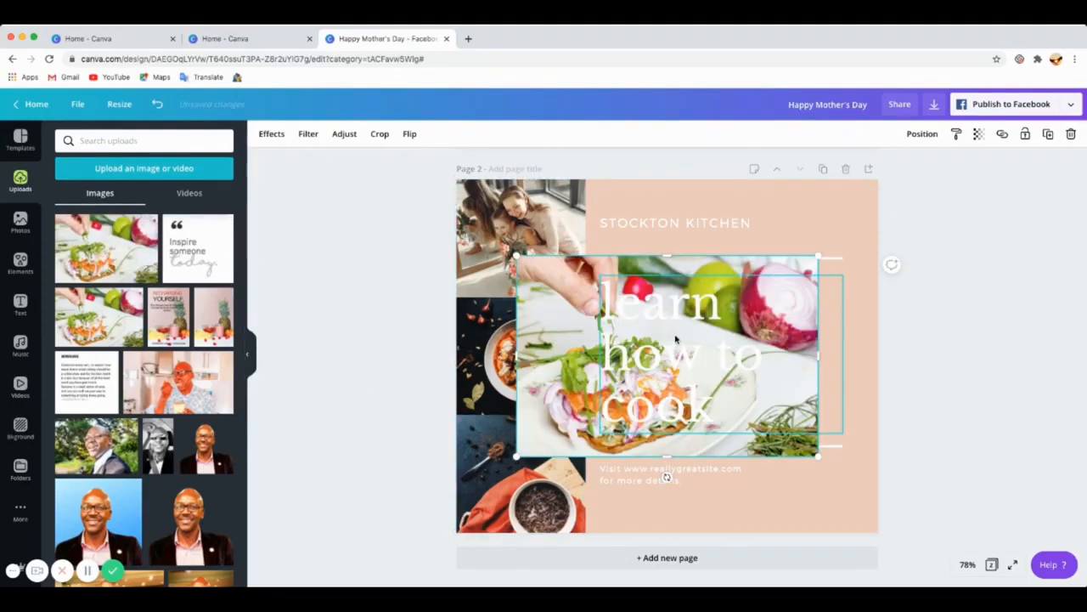
left_click_drag(571, 340, 520, 448)
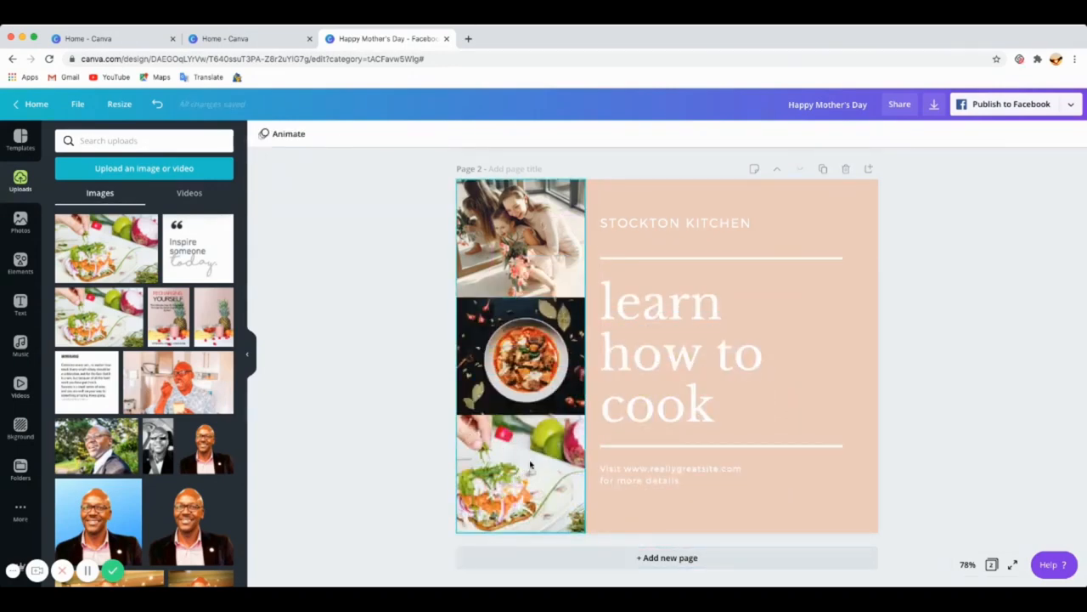
Step: Reposition the salad toast image within the bottom photo frame
double_click(530, 464)
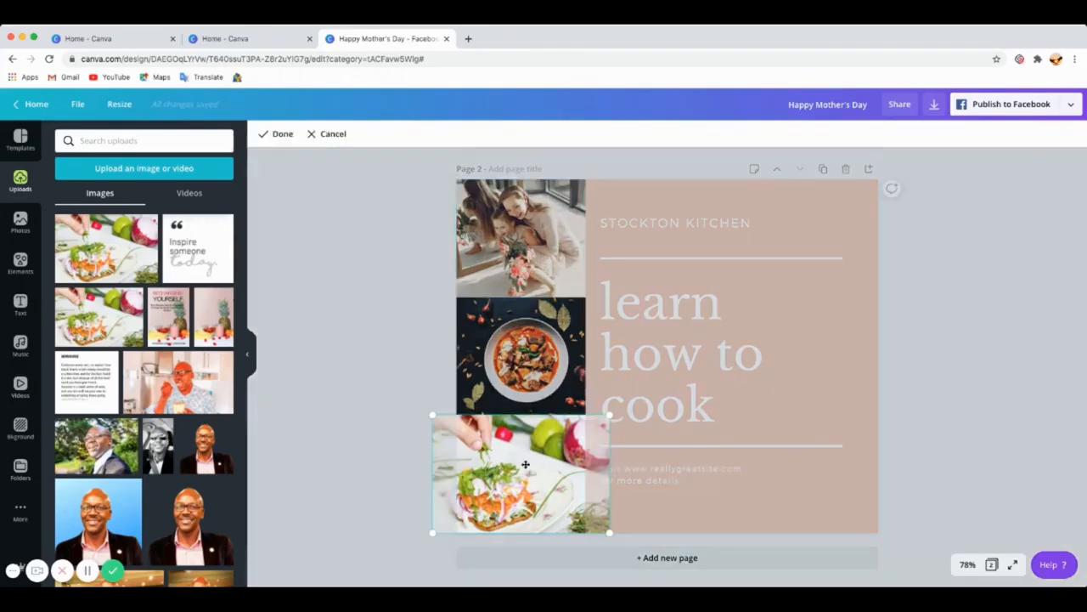
mouse_move(528, 477)
left_mouse_down()
mouse_move(515, 474)
mouse_move(537, 475)
left_mouse_up()
left_click(413, 410)
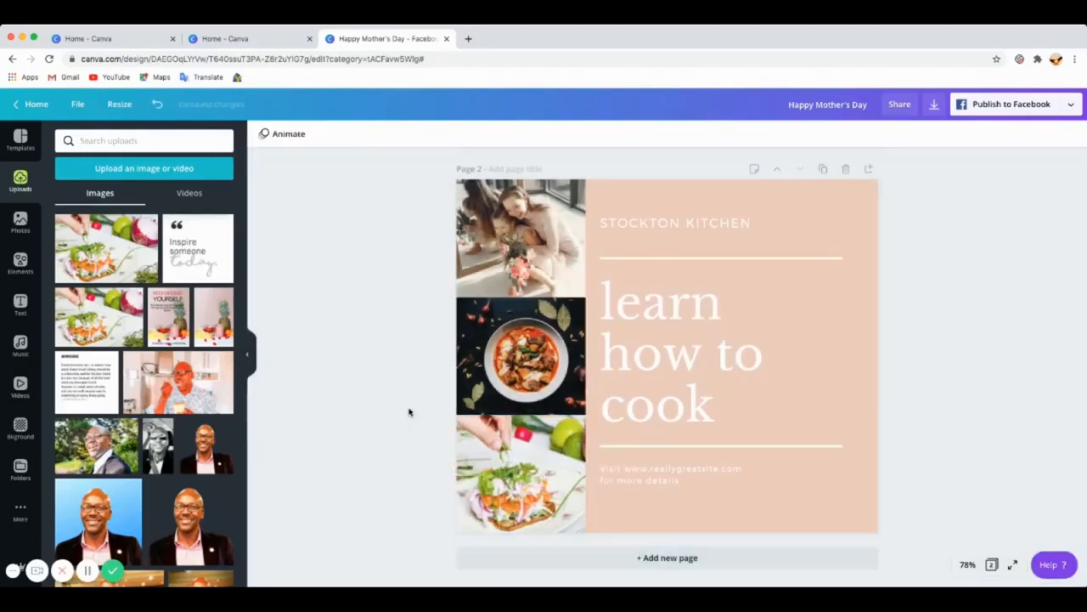
scroll(706, 377, "up", 5)
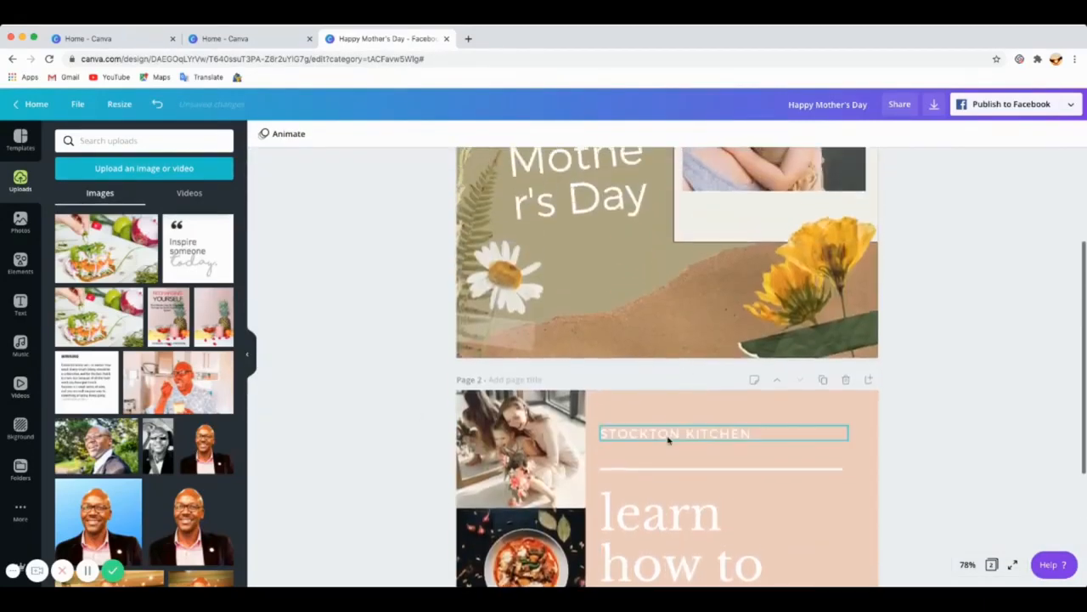
left_click(652, 441)
scroll(593, 238, "up", 4)
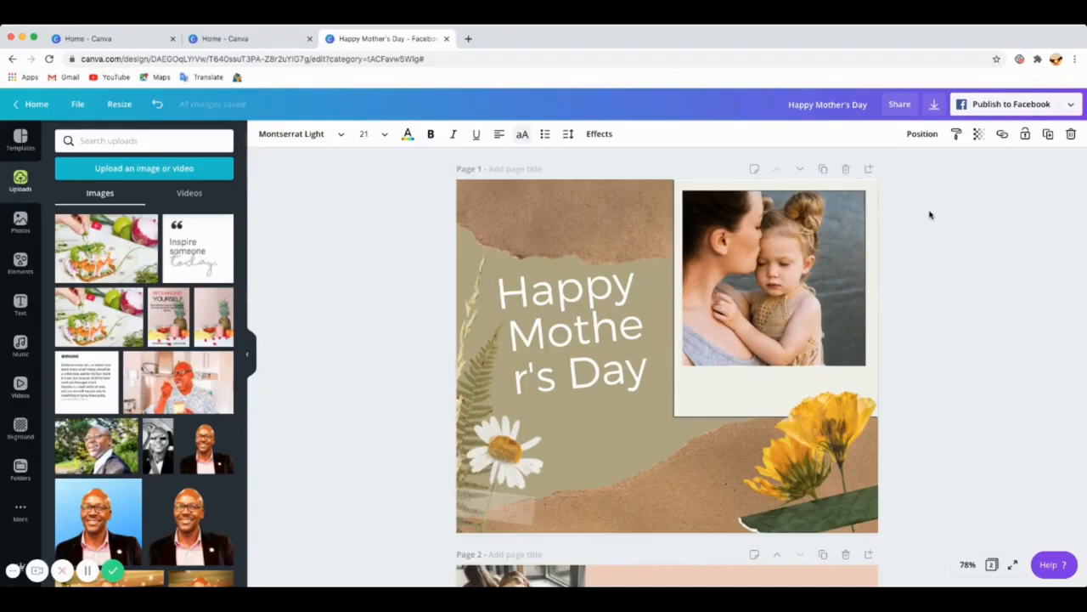
Step: Download all pages of the design as a PNG file
left_click(934, 105)
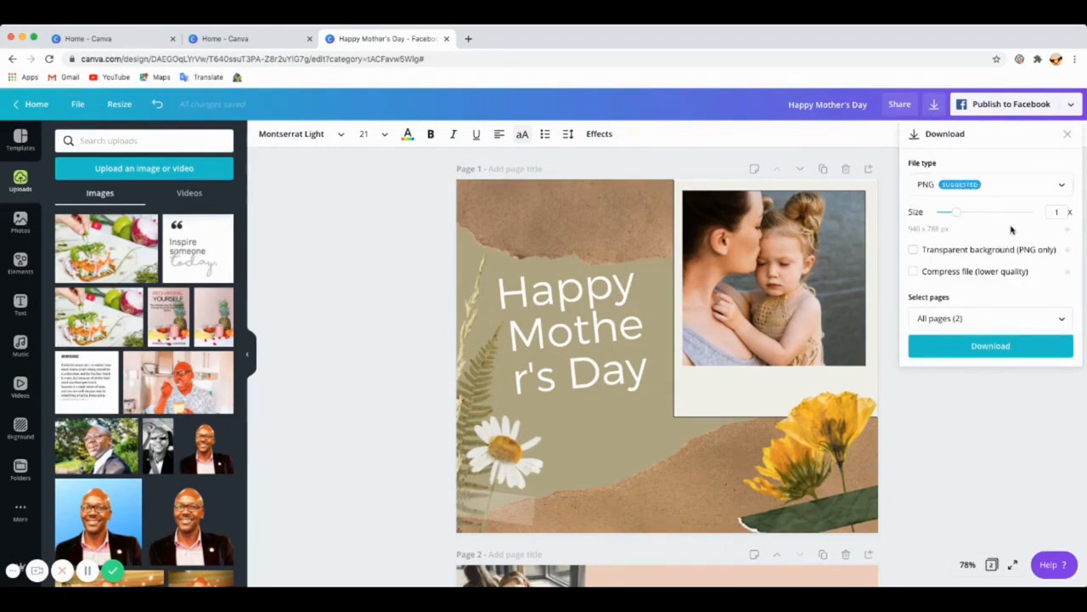
left_click(1062, 187)
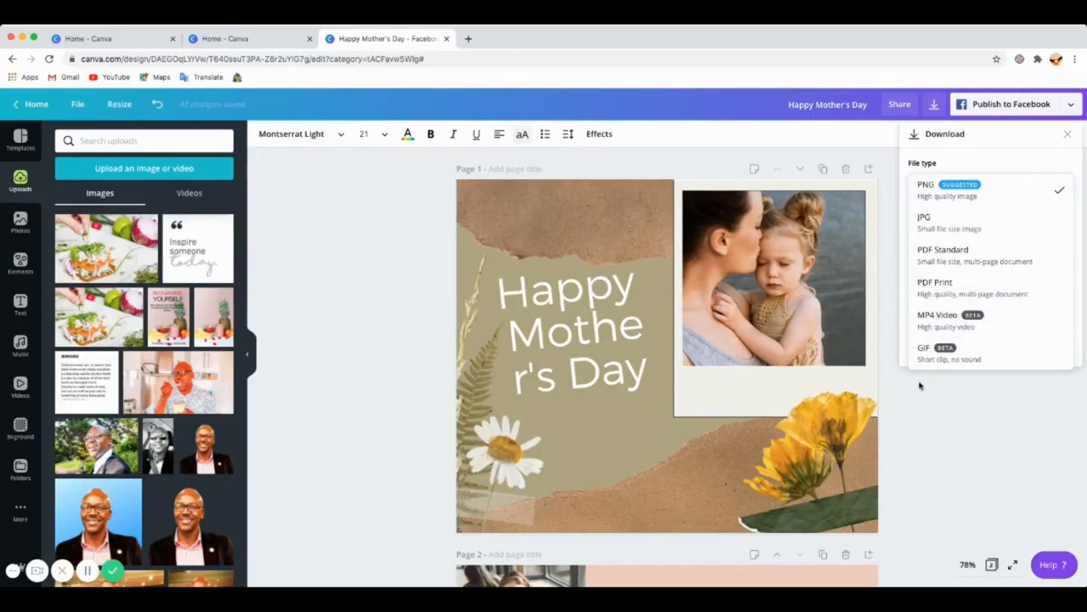
left_click(977, 190)
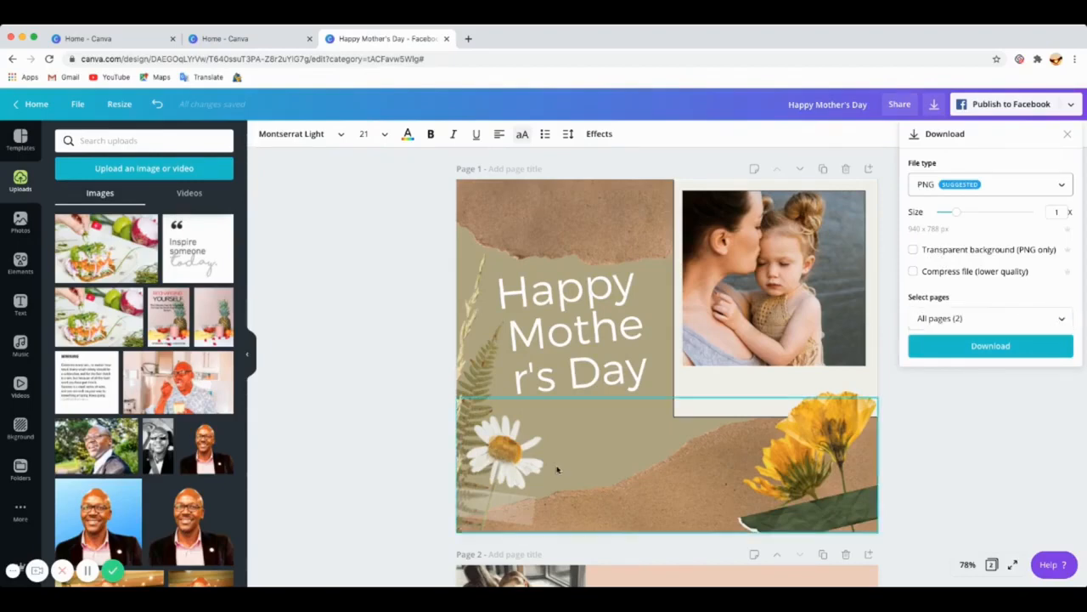
scroll(544, 433, "down", 5)
scroll(546, 432, "up", 3)
scroll(558, 413, "down", 4)
scroll(581, 399, "up", 3)
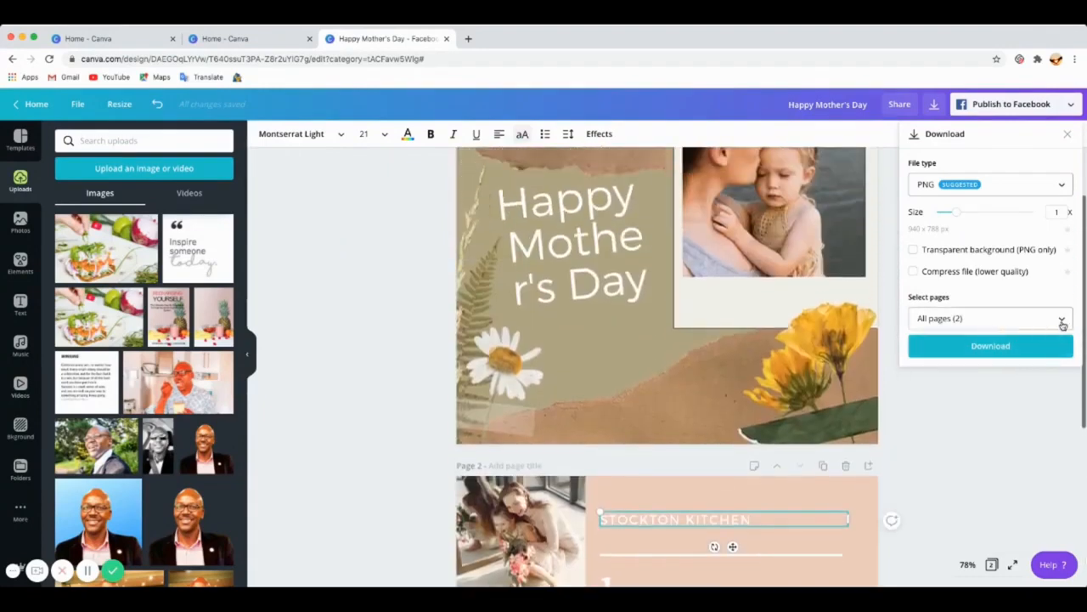
left_click(1061, 318)
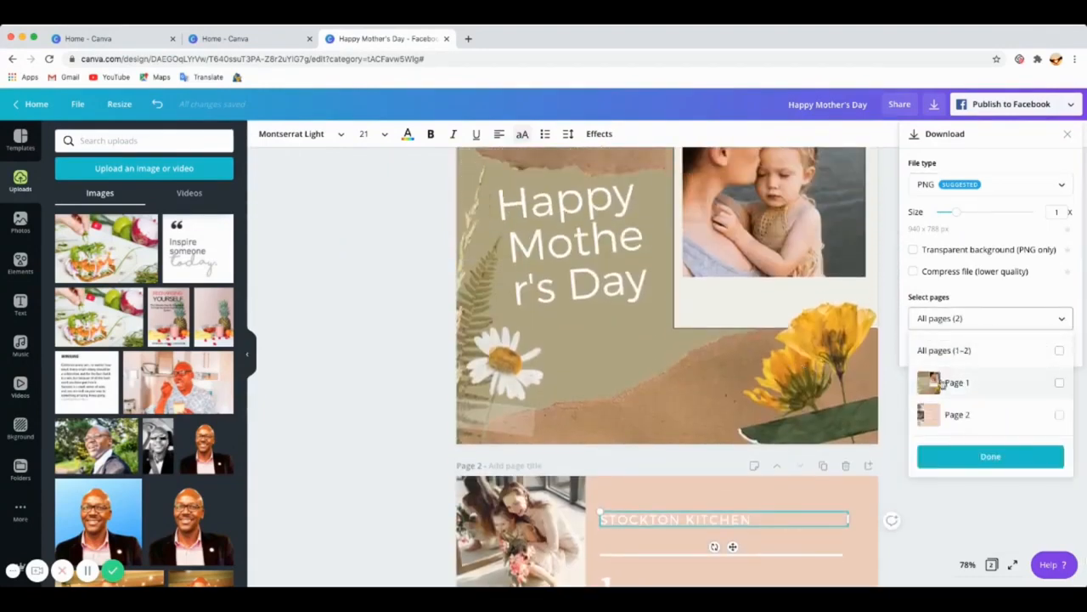
left_click(889, 399)
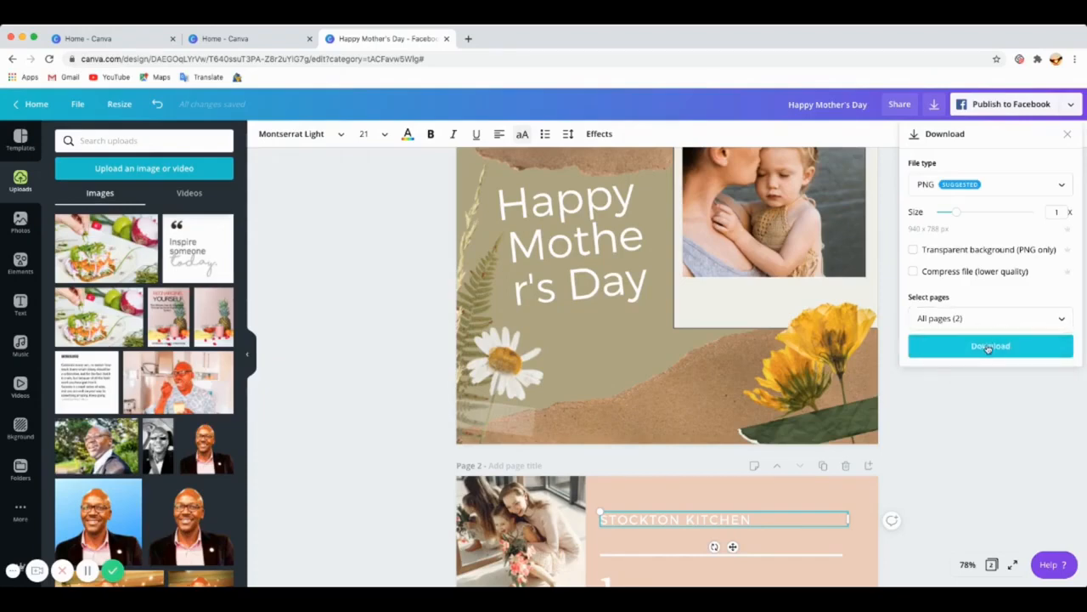
left_click(989, 348)
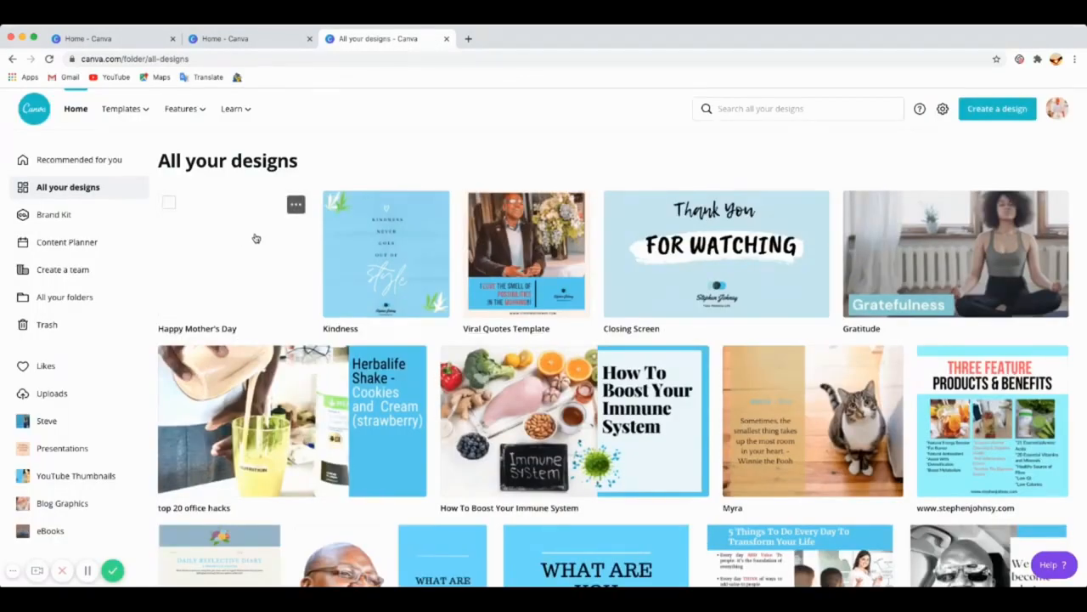
Step: Reopen the Happy Mother's Day design from All your designs, then return to the Canva home page
left_click(220, 261)
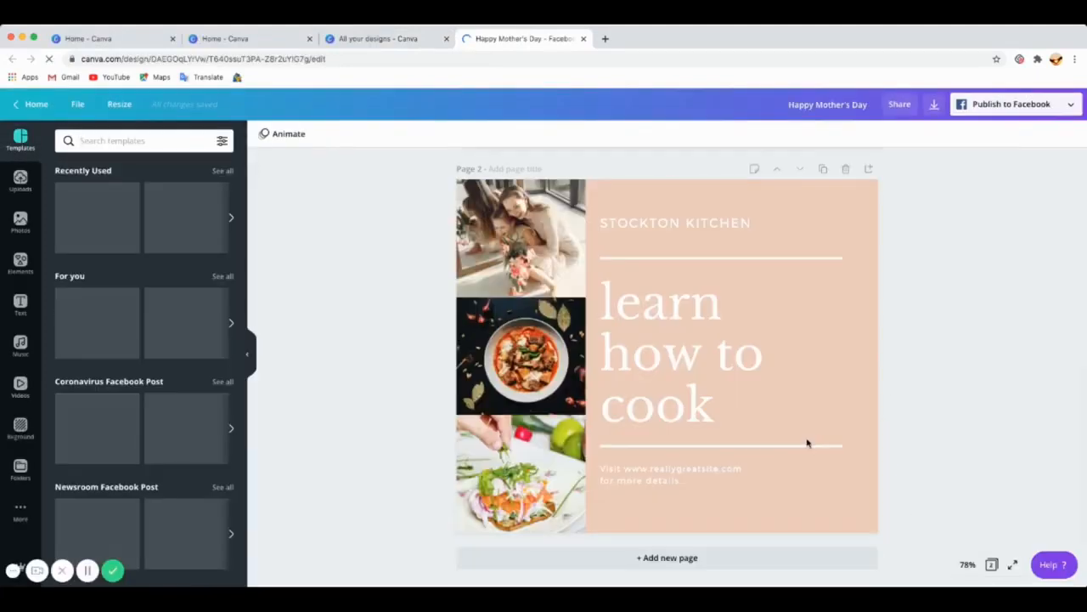
scroll(808, 443, "down", 3)
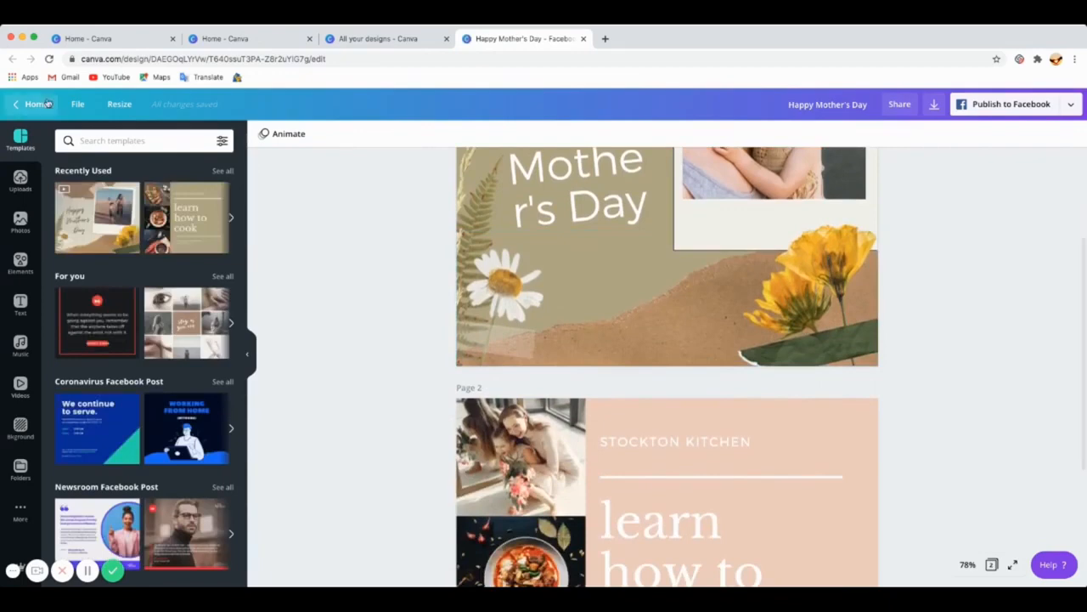
left_click(37, 105)
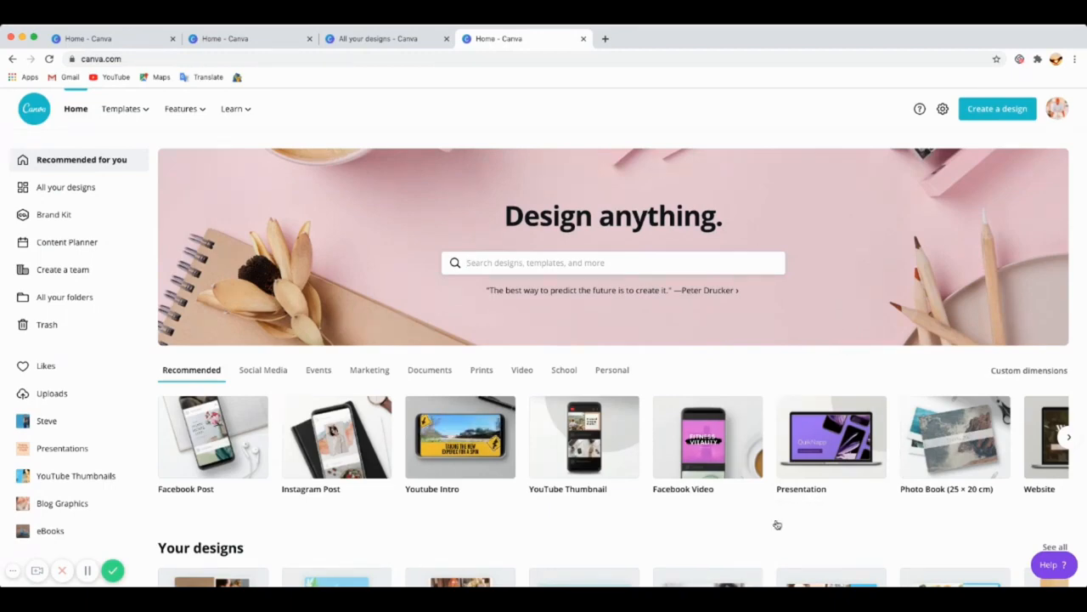
Step: Open the Closing Screen design from Your designs on the home page
scroll(478, 486, "down", 3)
scroll(491, 483, "down", 1)
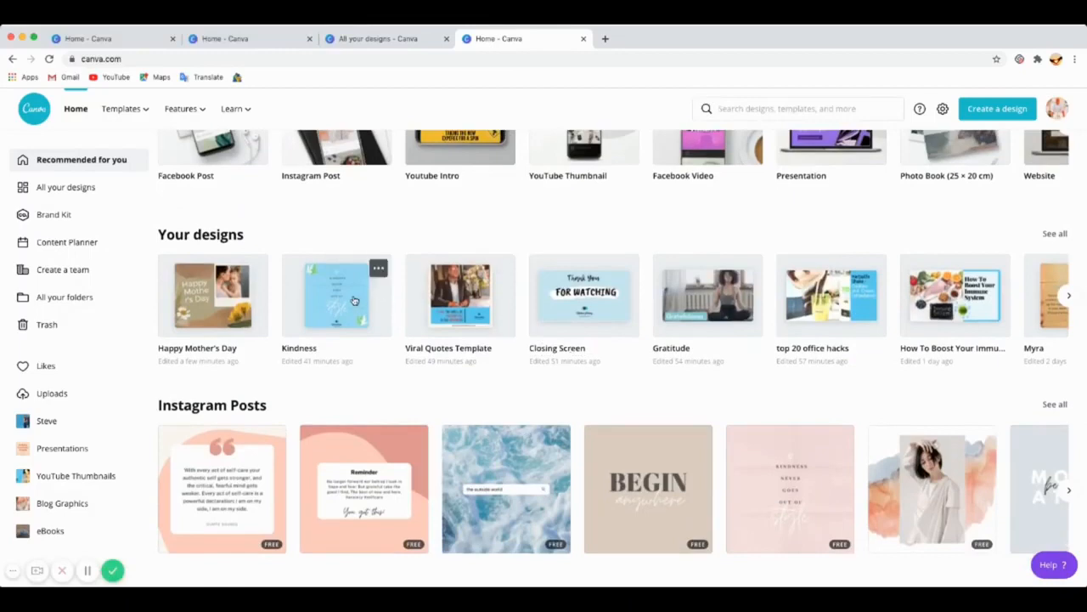
left_click(575, 301)
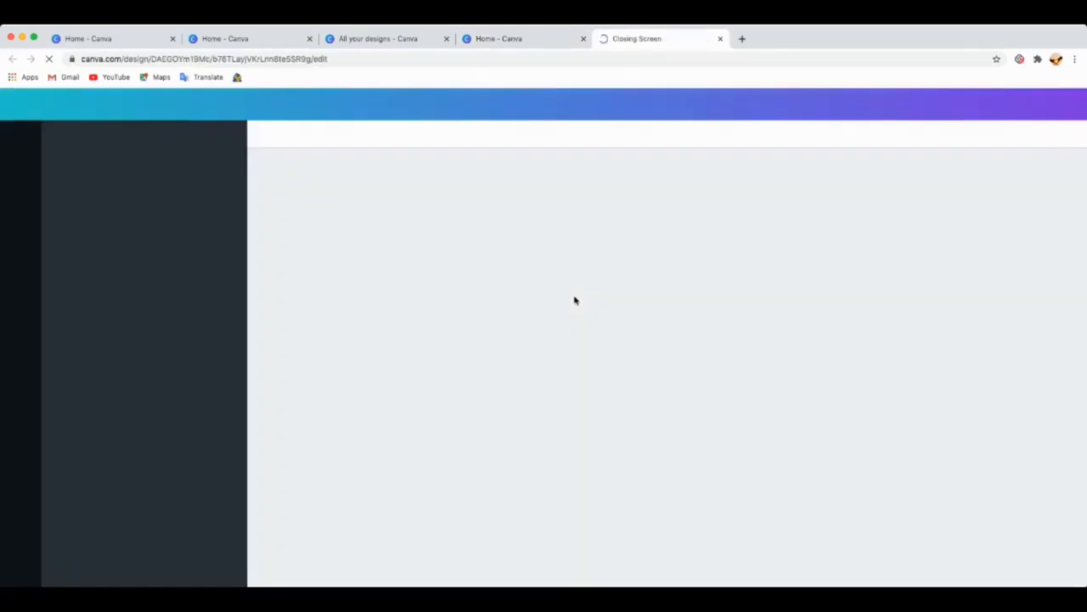